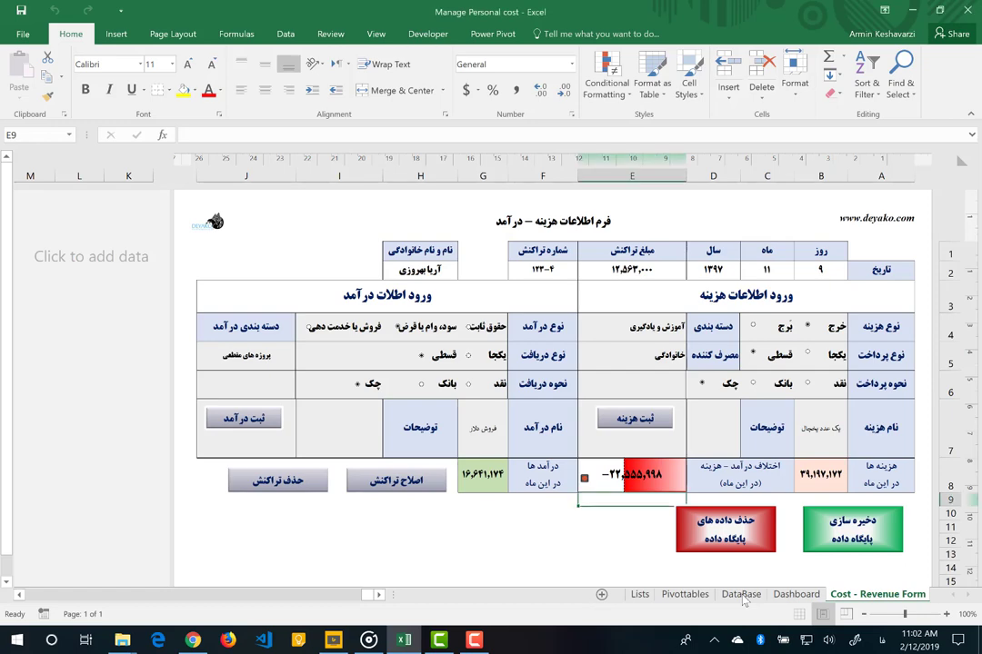
Look through the DataBase and Cost - Revenue Form sheets, ending on the Dashboard report.
click(740, 594)
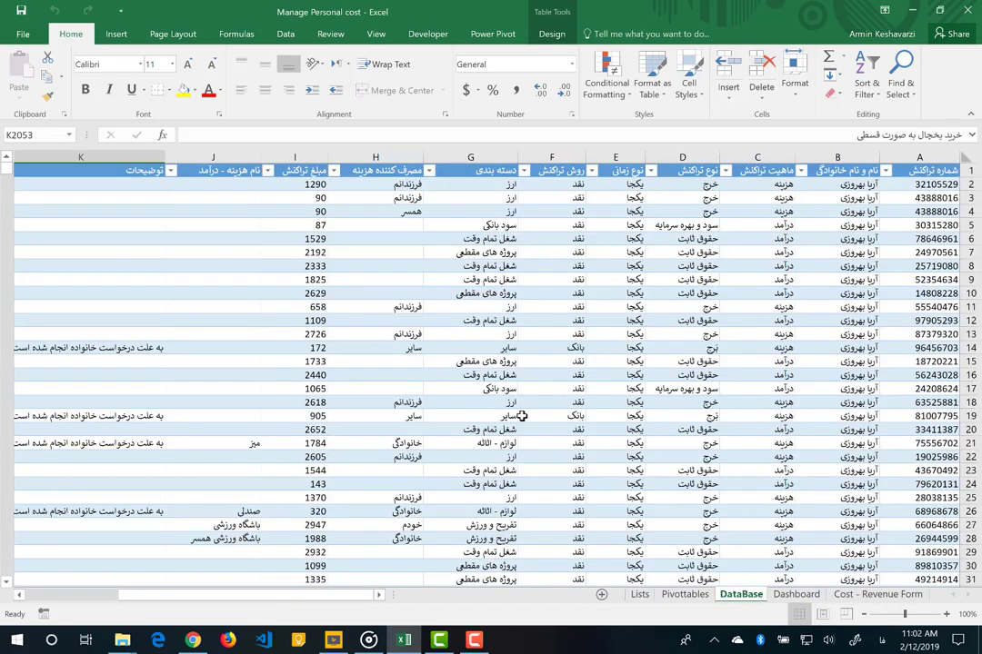
click(891, 597)
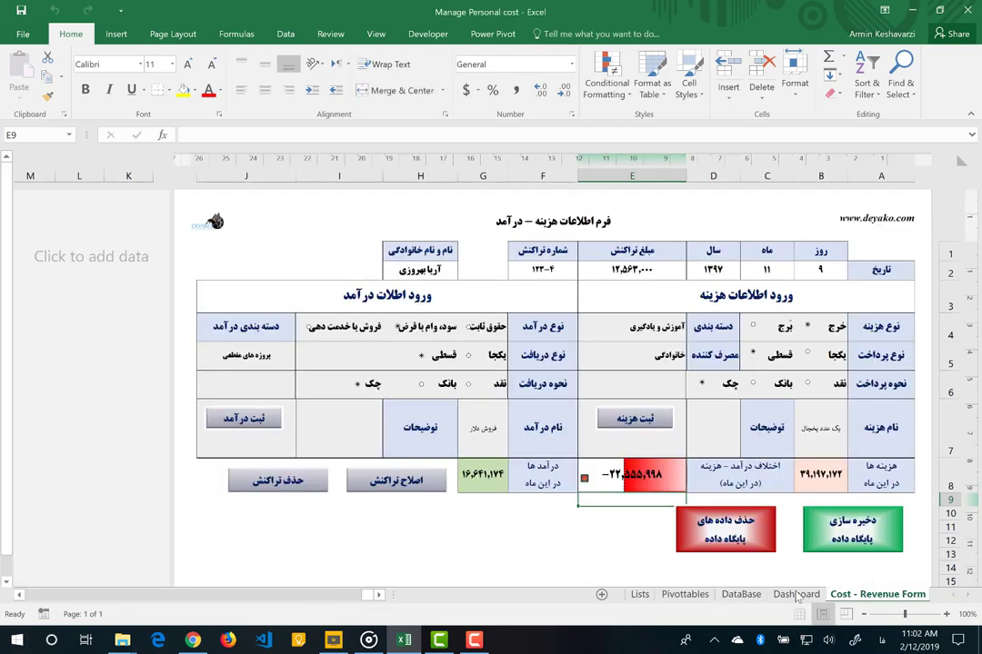
click(796, 597)
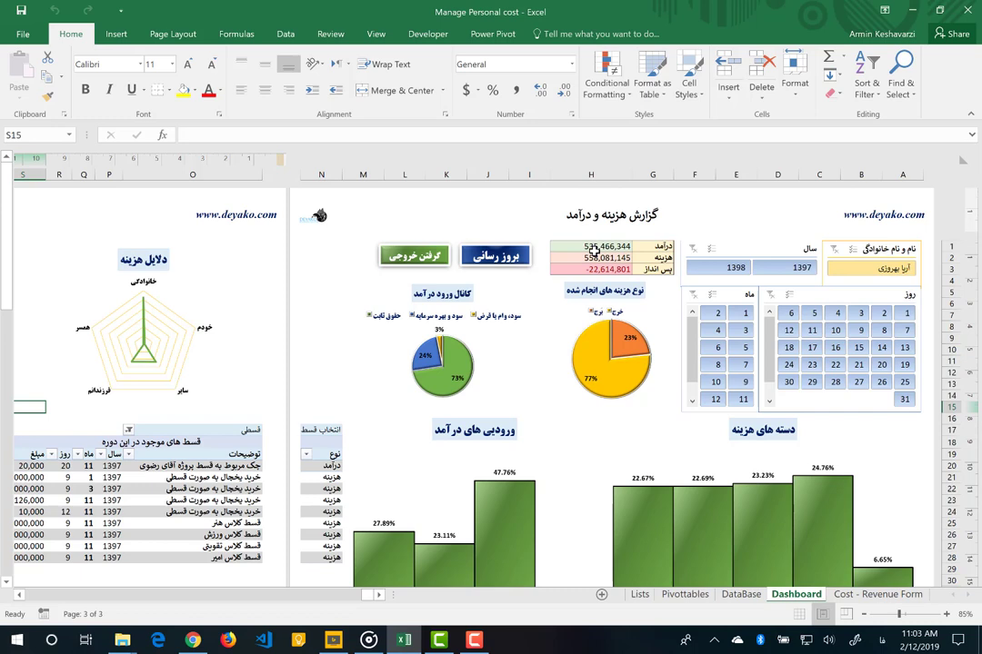
Narrow column N of the dashboard and switch it to Normal view.
scroll(314, 369, left, 2)
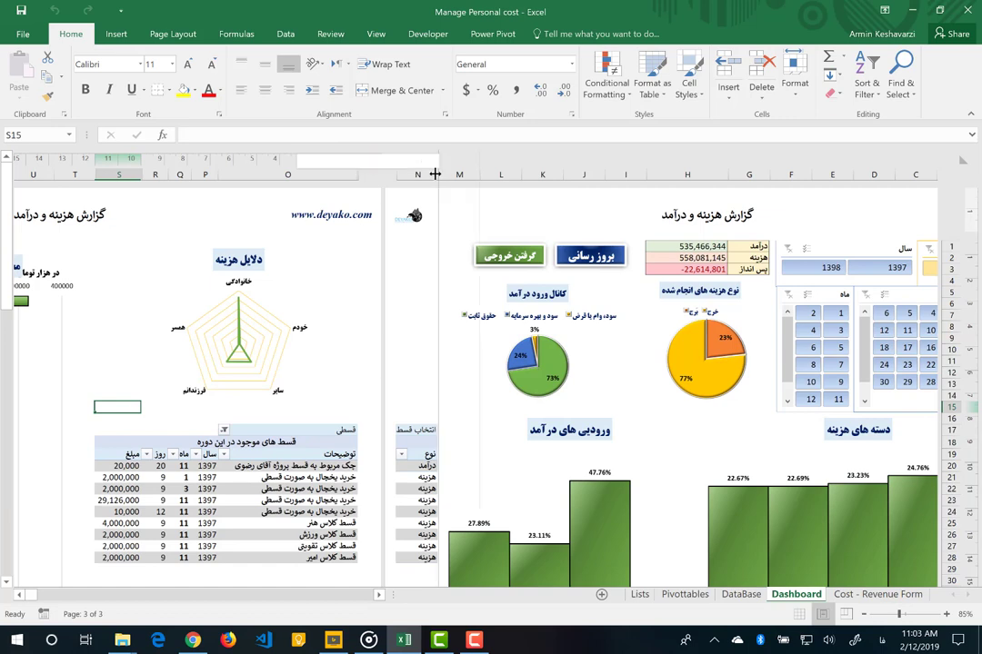
drag(438, 174, 423, 173)
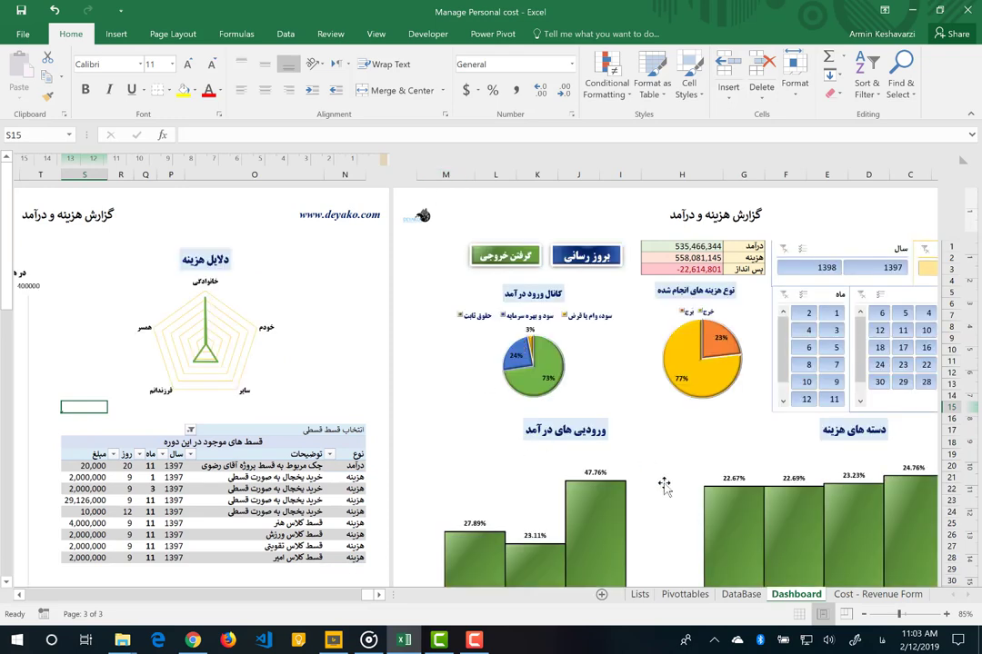
click(800, 615)
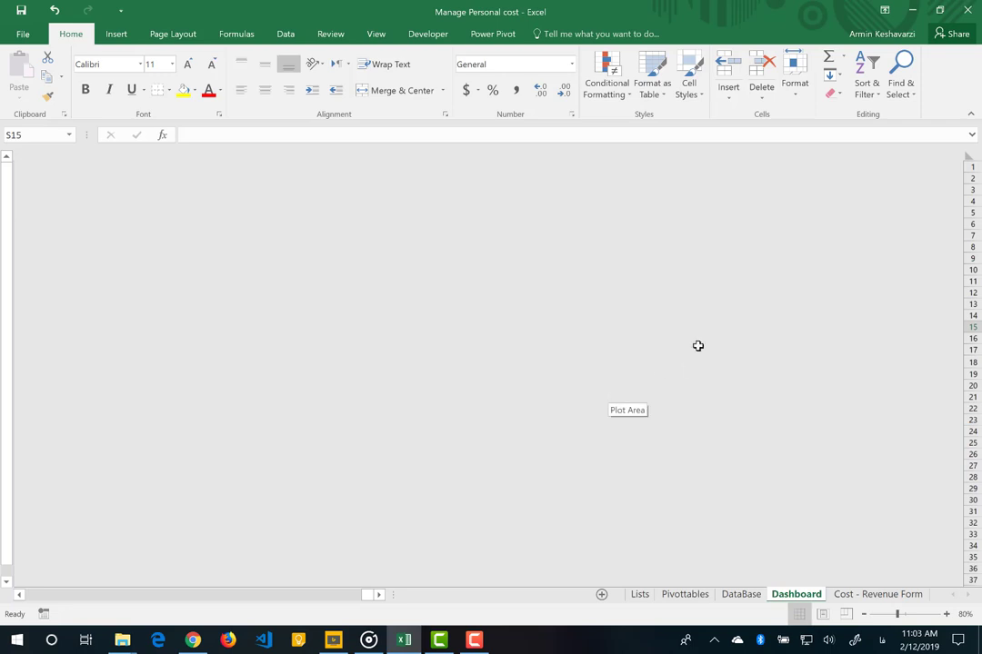
Scroll down the dashboard to review the monthly, daily and yearly income-expense charts.
ctrl+scroll(732, 335, up, 1)
ctrl+scroll(732, 335, down, 1)
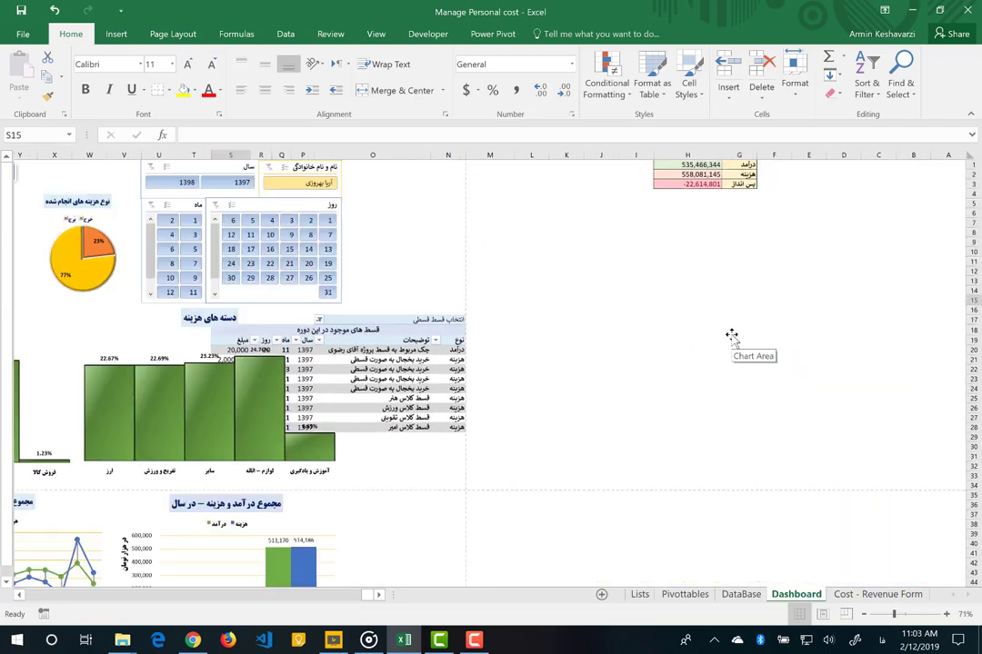
ctrl+scroll(732, 335, down, 1)
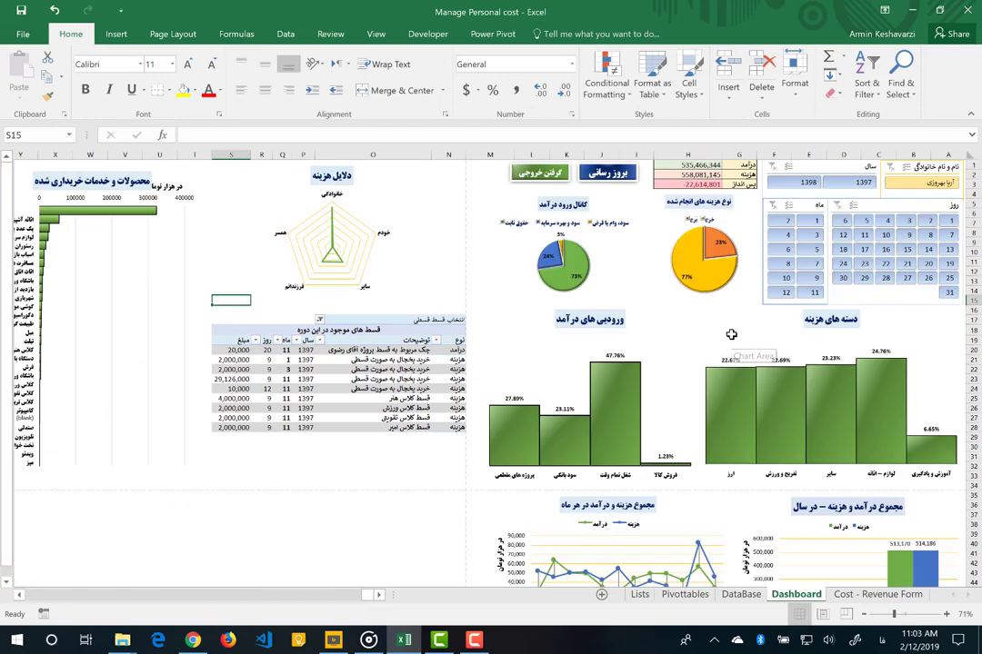
ctrl+scroll(731, 335, down, 1)
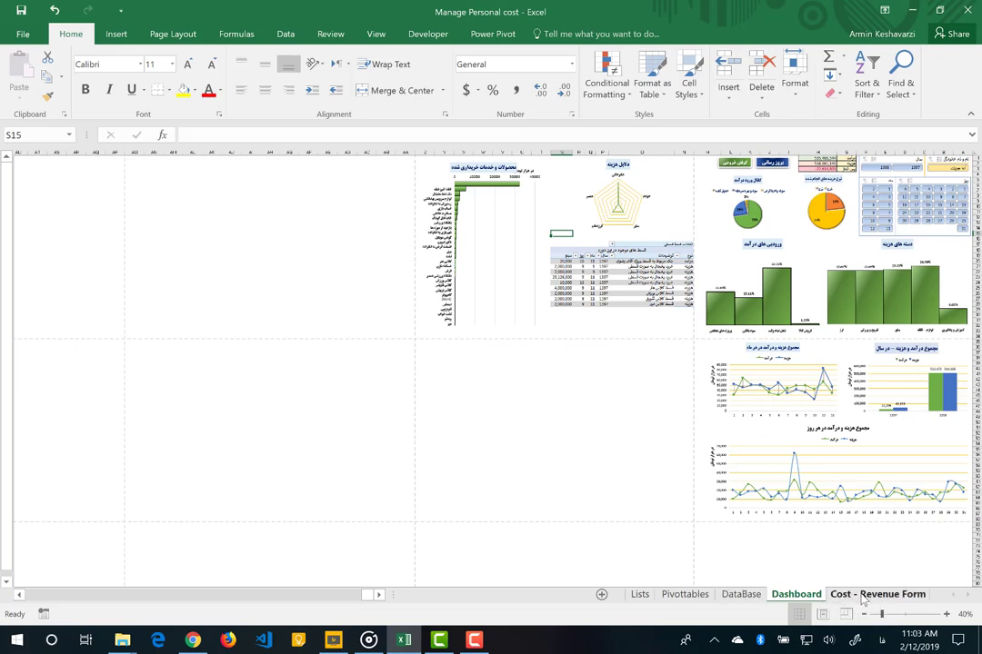
Hide the Lists and Pivottables sheets, then go back to the Cost - Revenue Form.
click(640, 596)
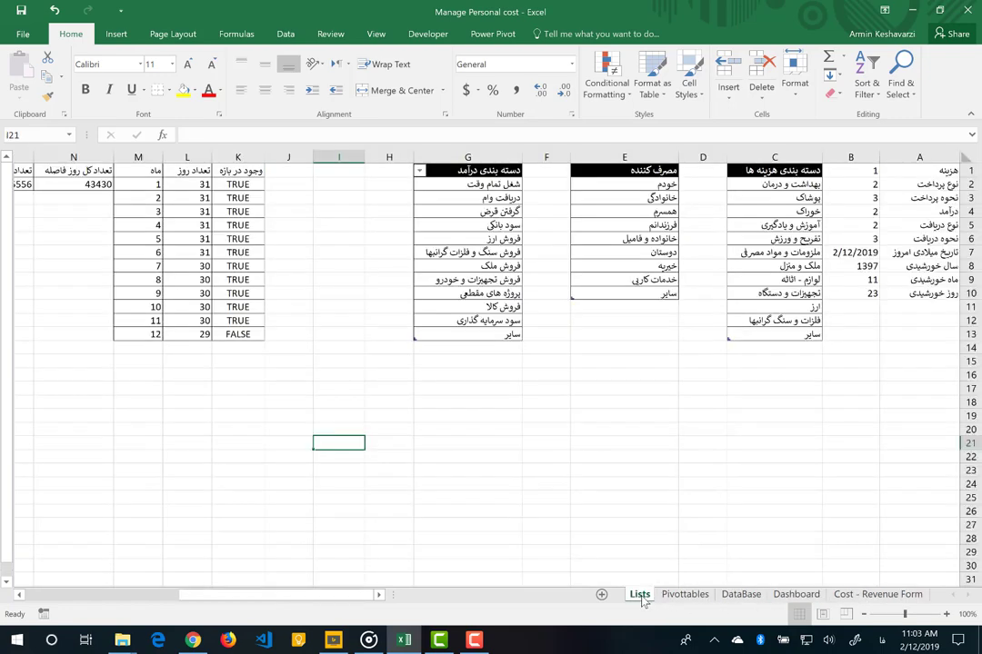
right_click(642, 598)
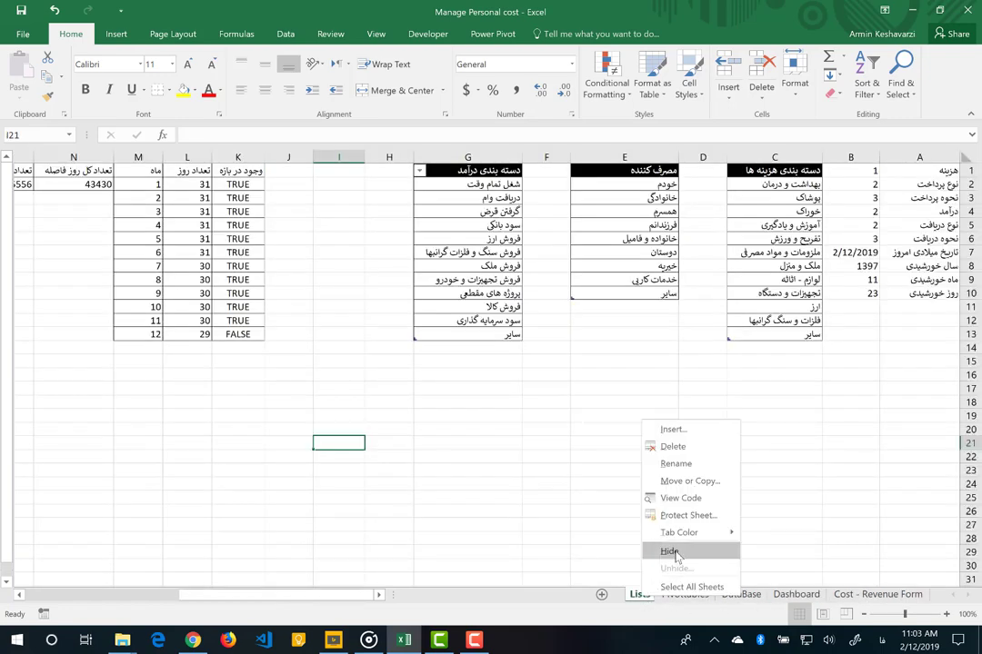
key(Escape)
right_click(671, 601)
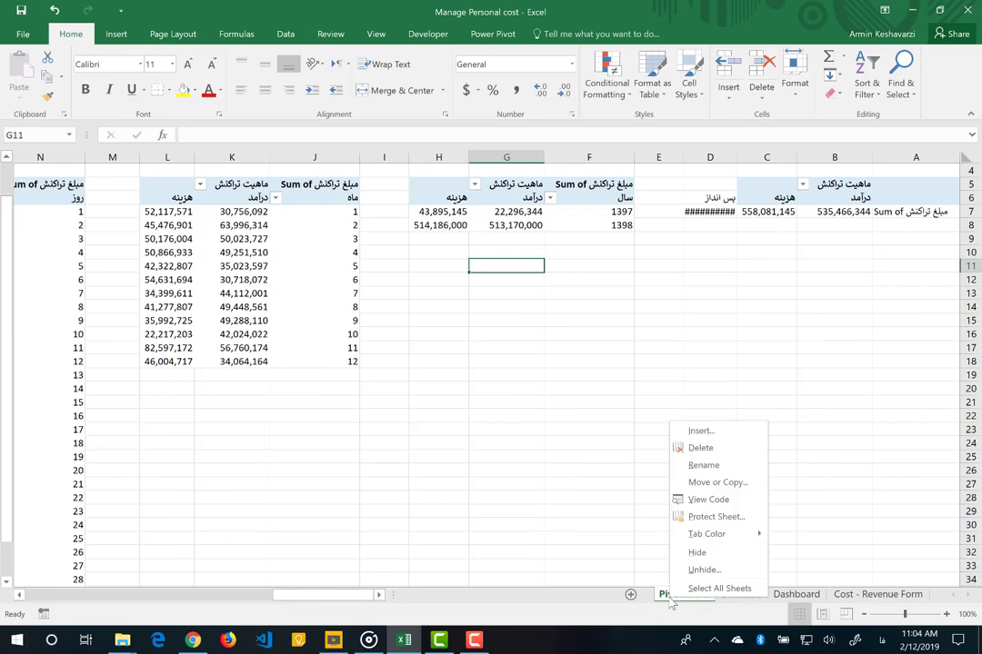
click(697, 553)
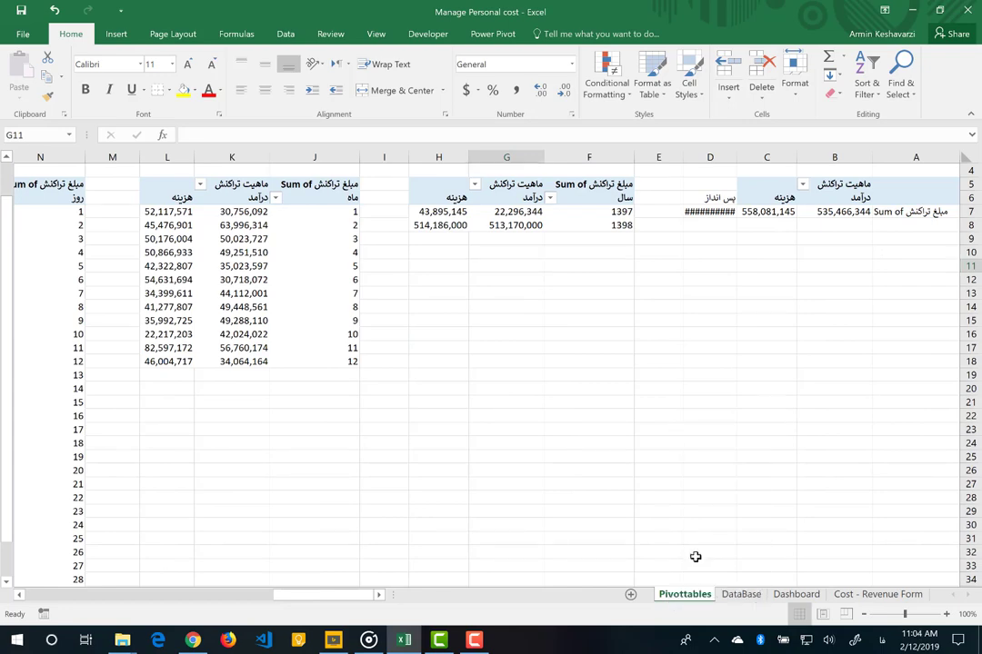
click(791, 599)
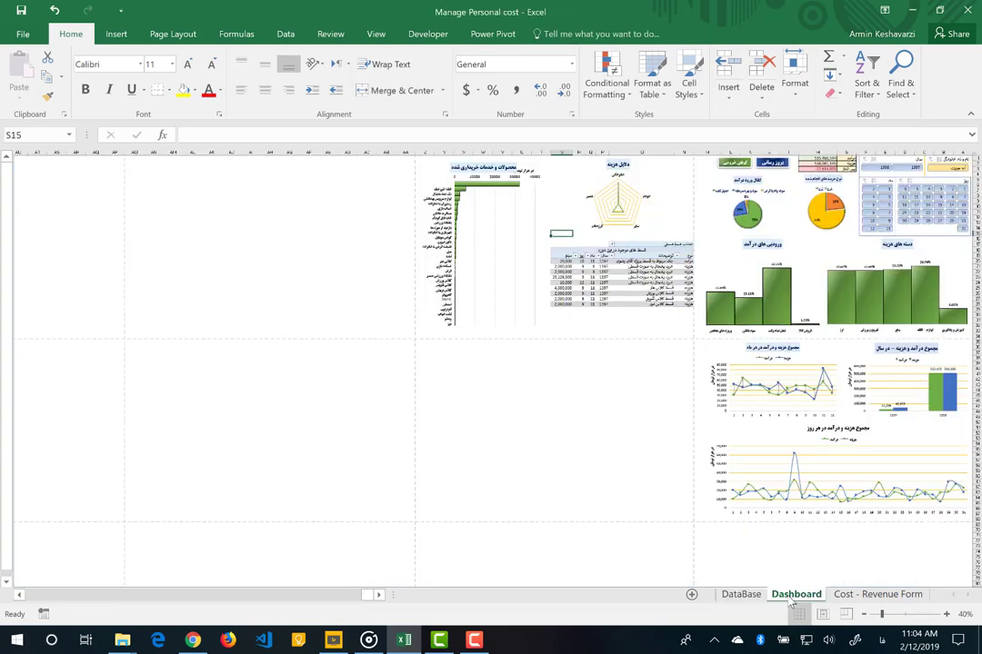
click(892, 598)
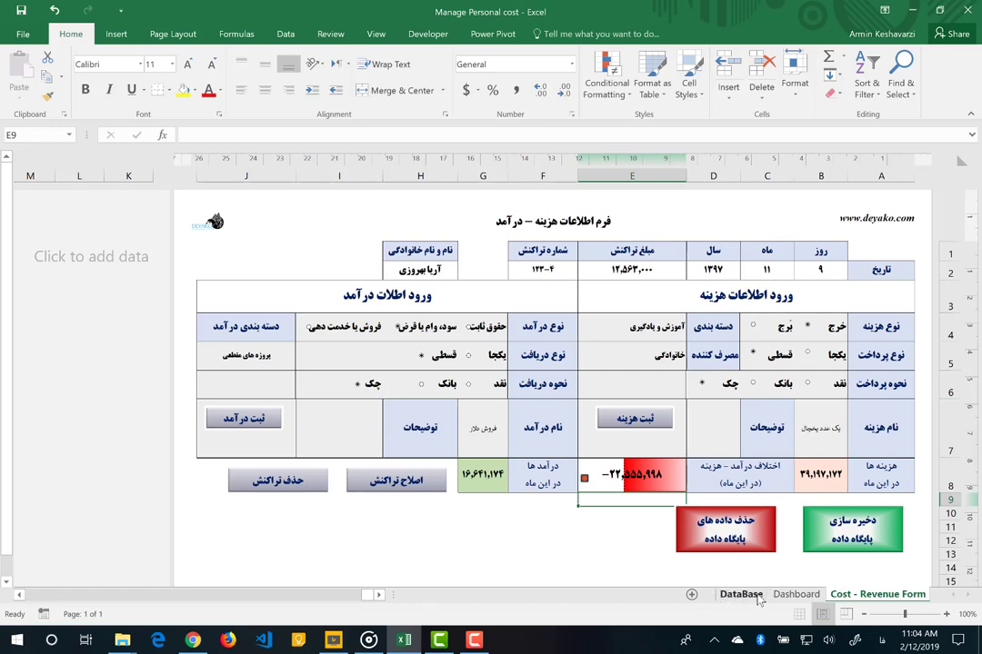
click(740, 595)
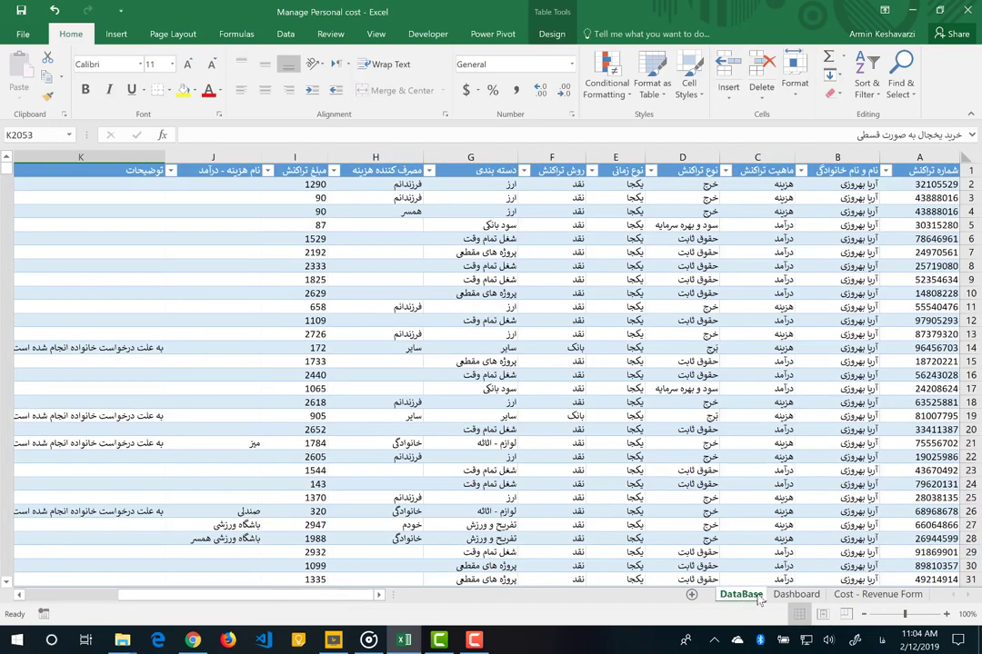
click(861, 187)
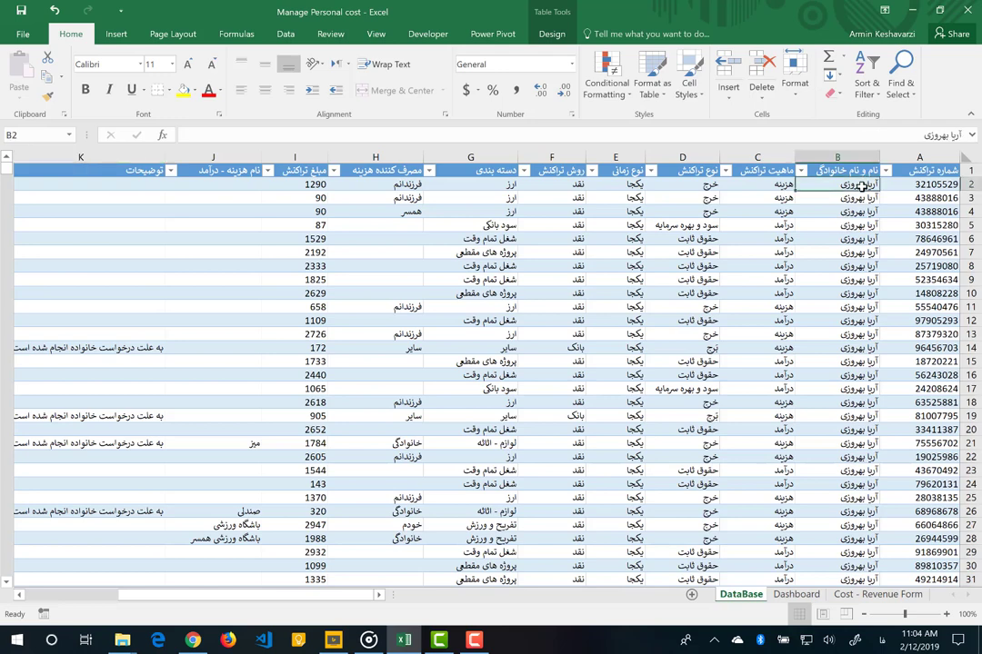
key(ctrl+shift+Down)
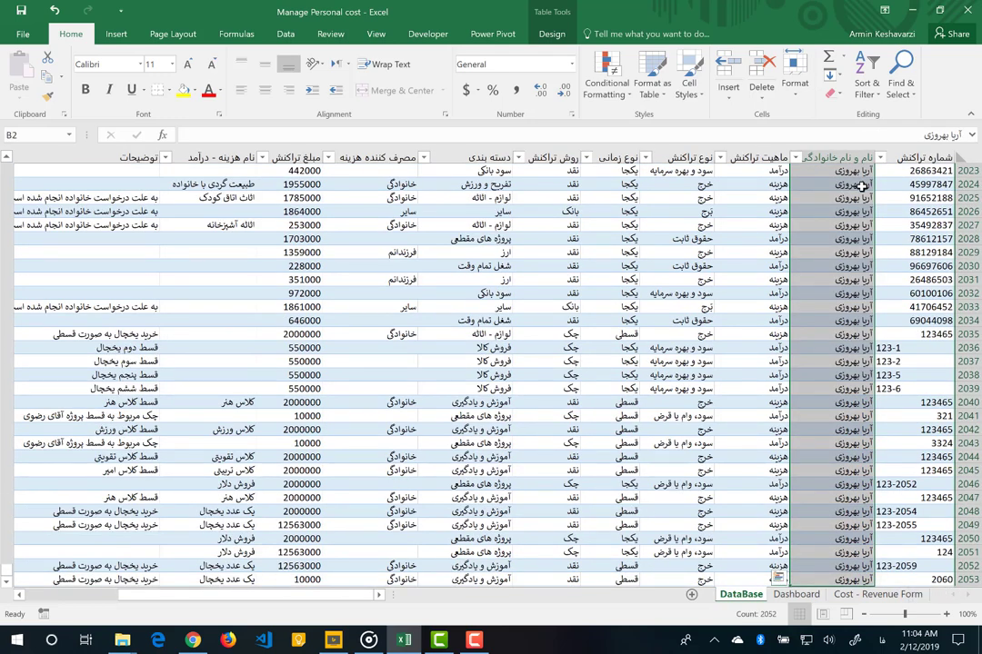
scroll(861, 187, down, 1)
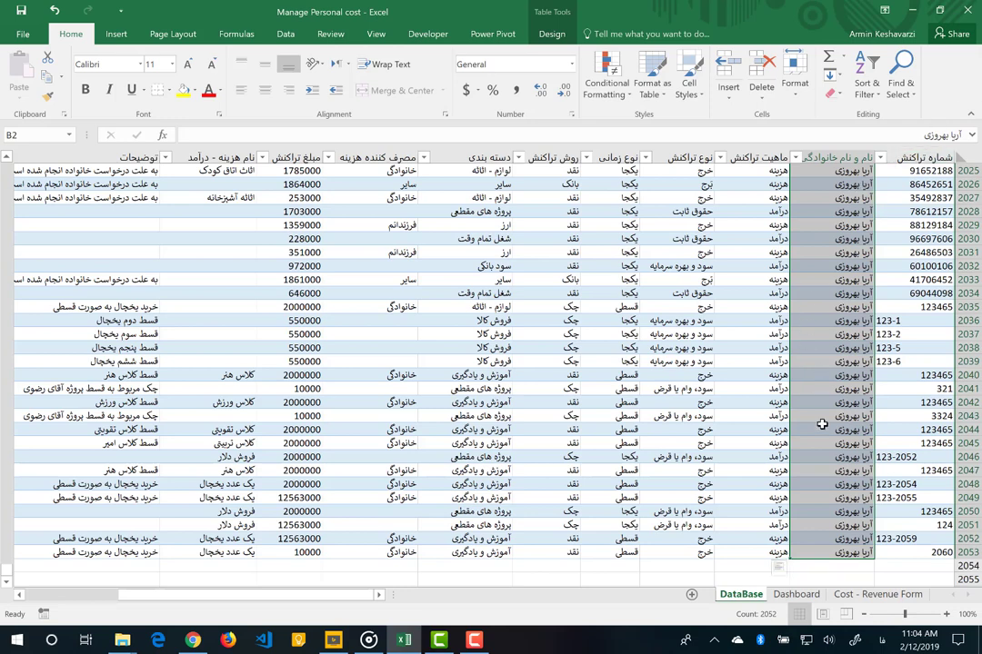
click(889, 596)
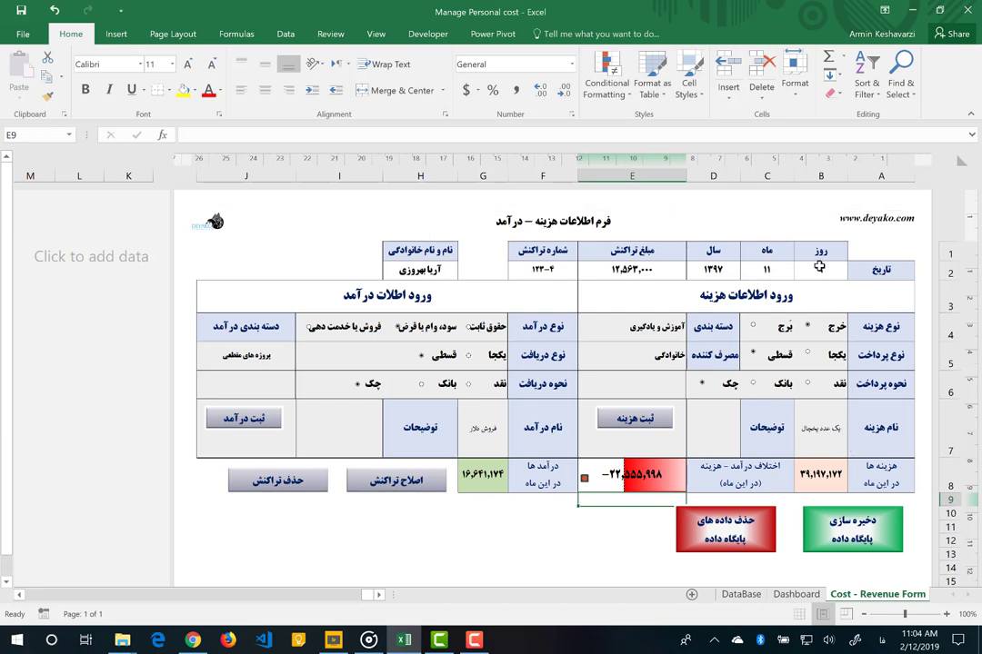
Enter day 23 in B2, amount 50,000 in E2 and transaction number 234 in F2.
click(819, 269)
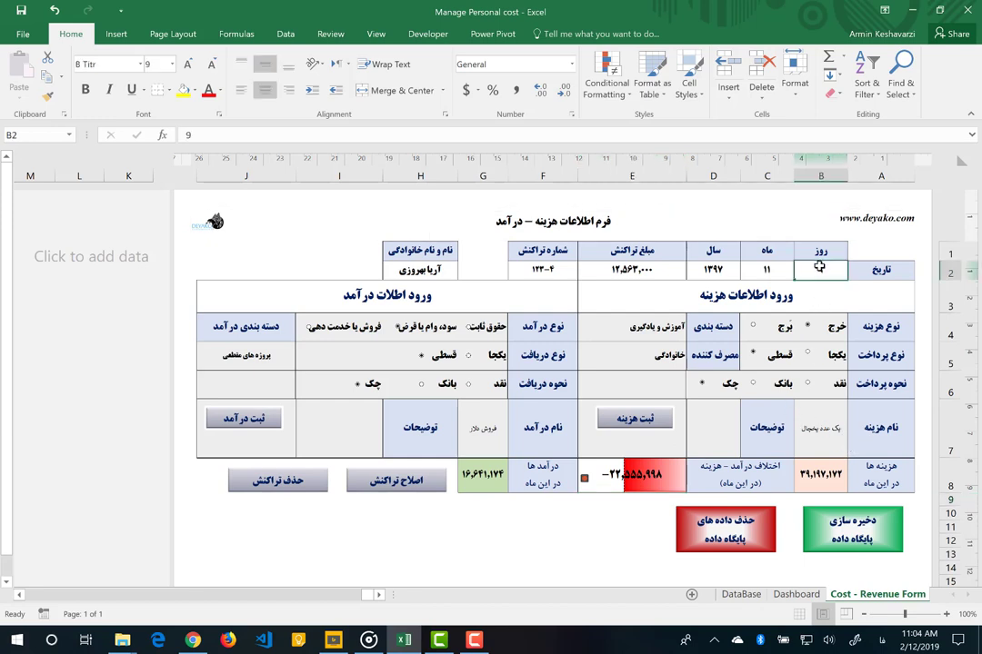
text(23)
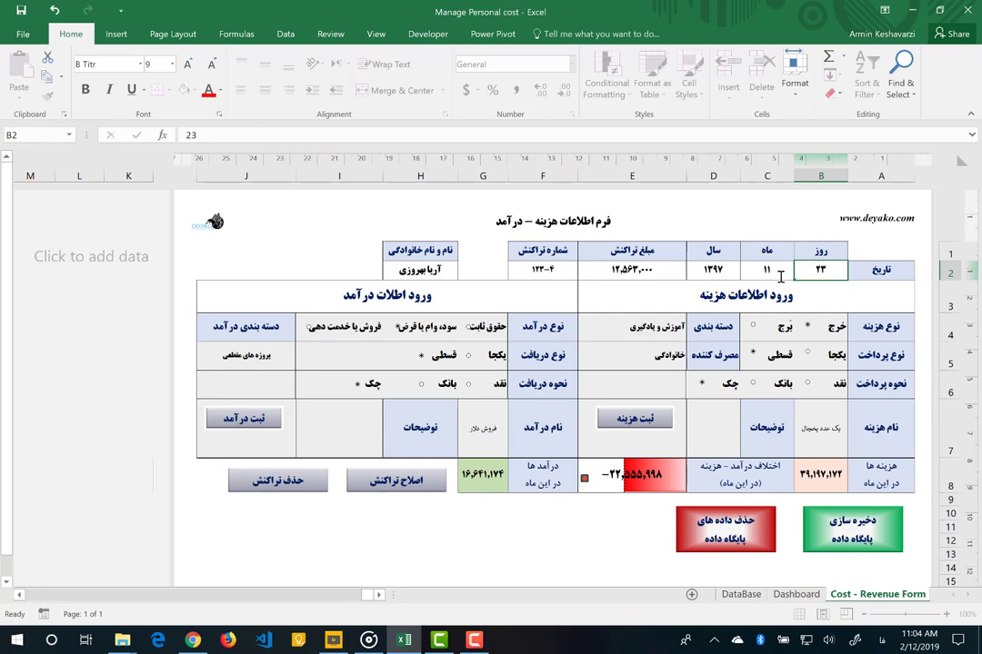
click(687, 287)
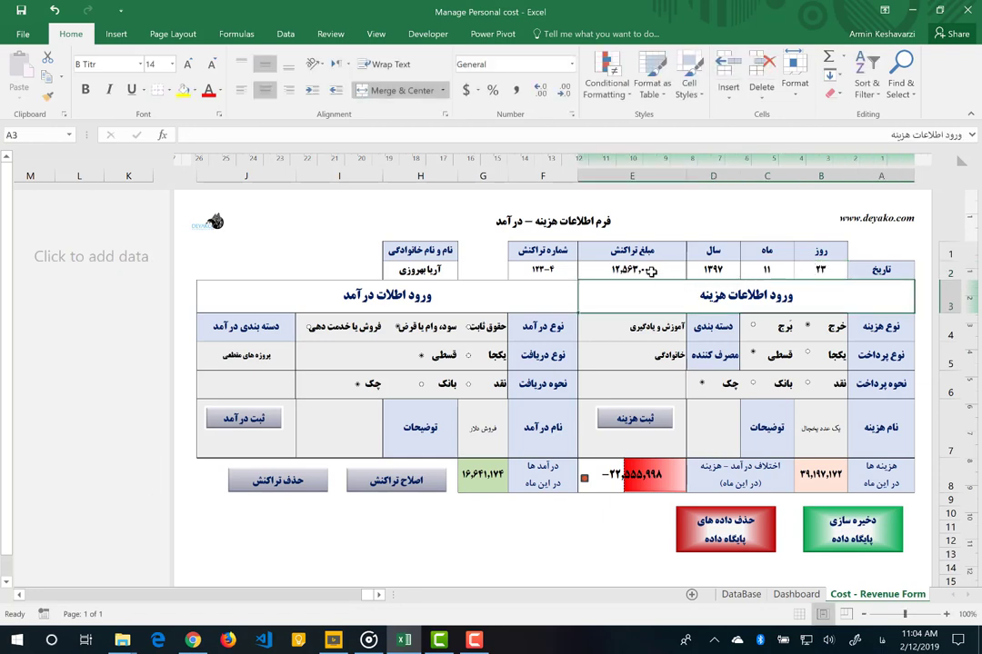
click(651, 270)
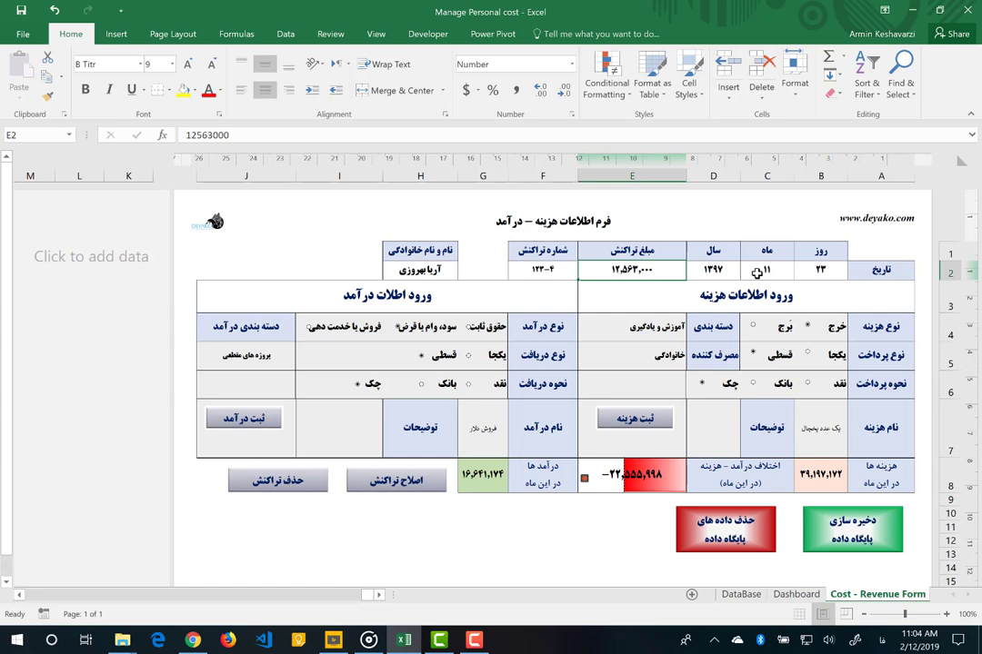
text(500)
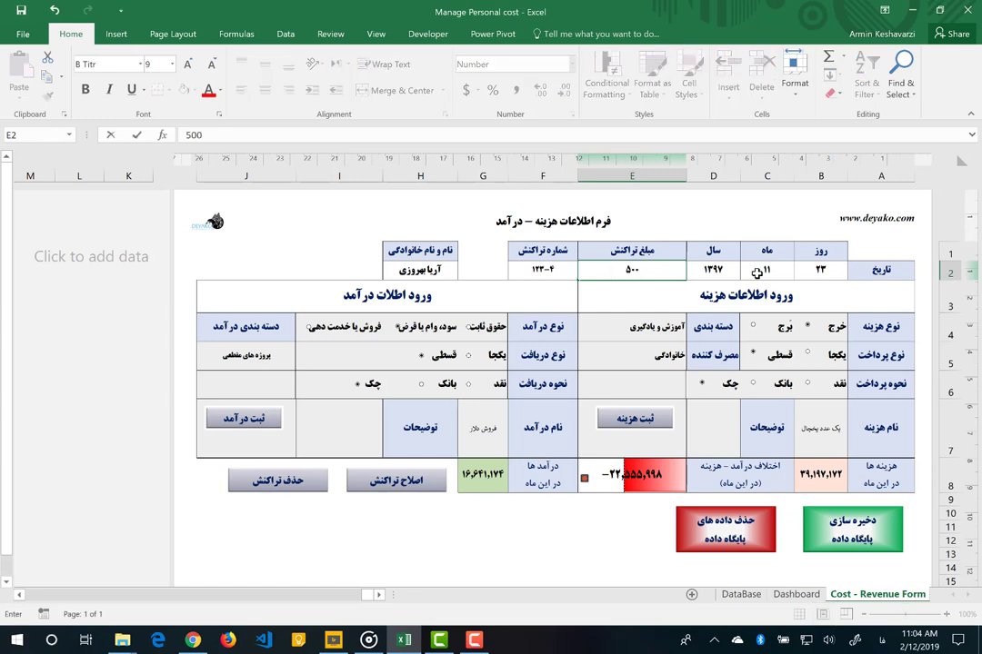
text(00)
key(Return)
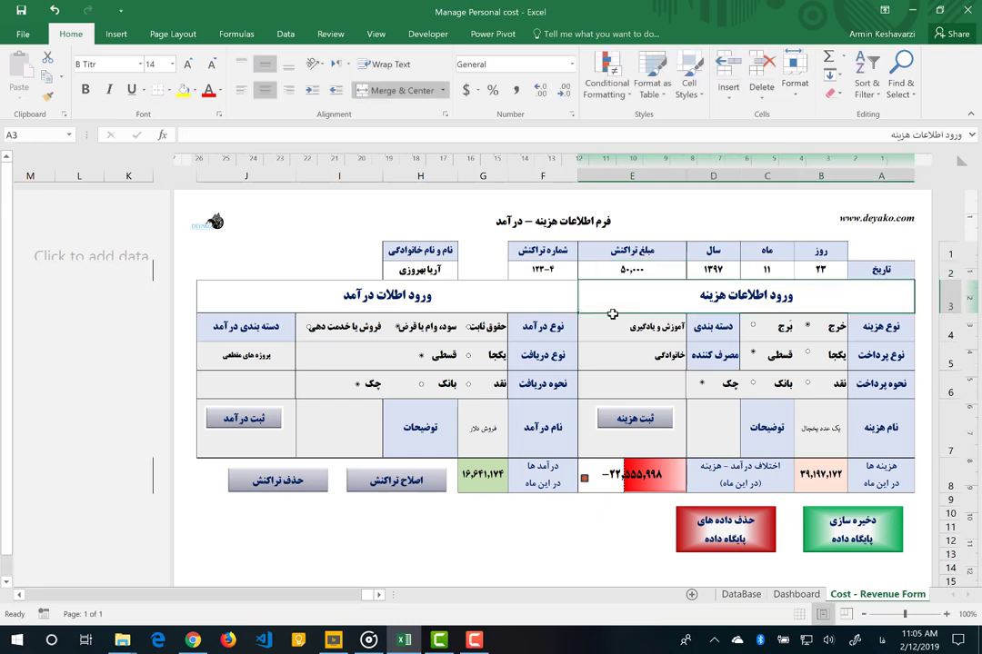
click(528, 271)
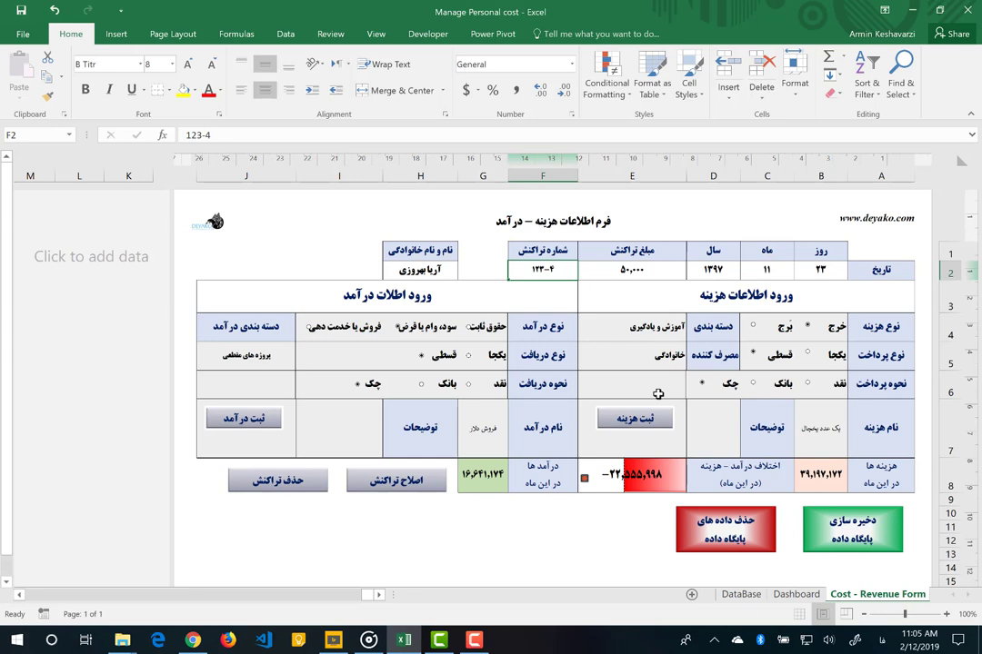
text(234)
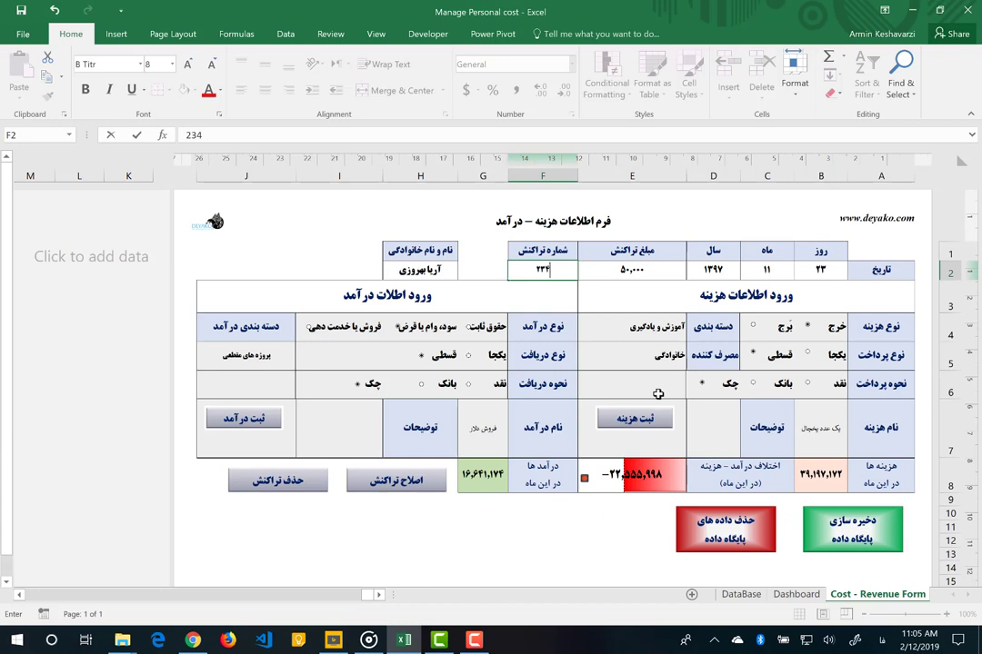
key(Return)
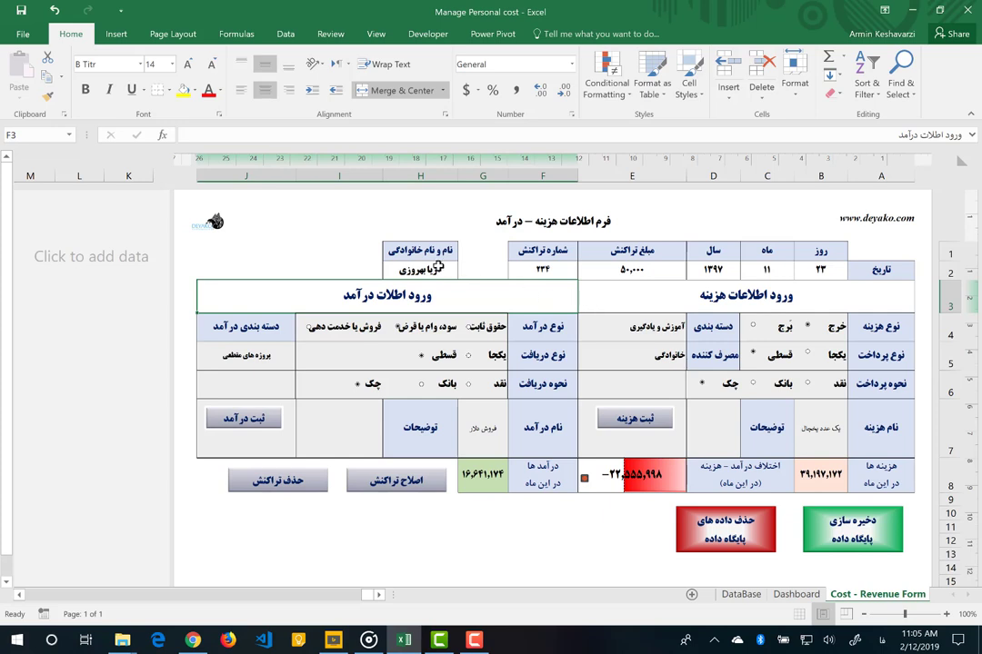
key(Up)
key(Left)
key(Left)
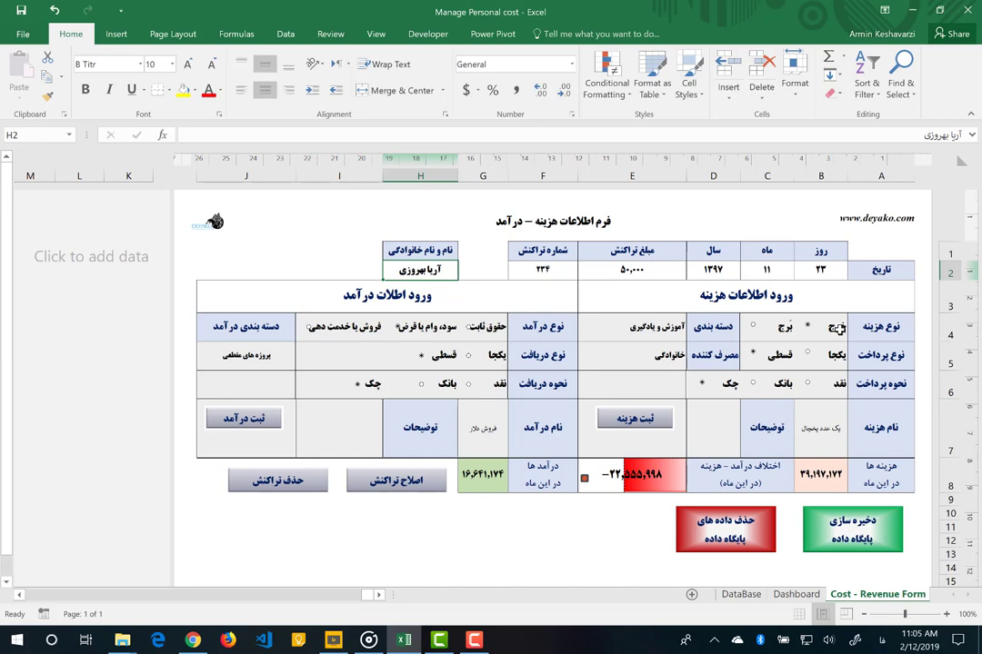
Choose برج as the expense type and browse the categories, keeping آموزش و یادگیری.
click(775, 335)
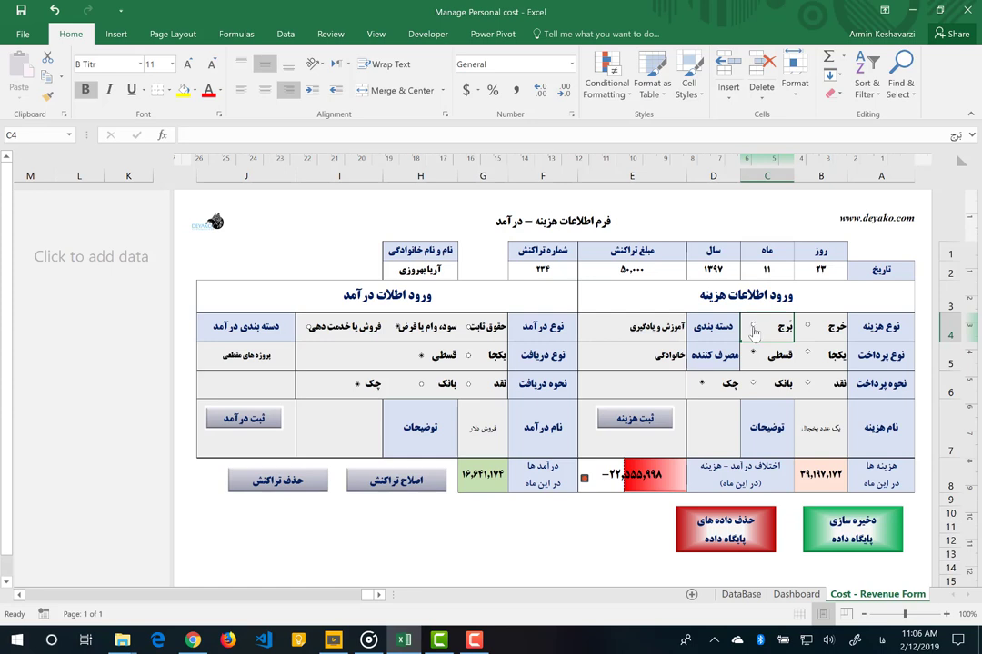
click(752, 329)
click(636, 325)
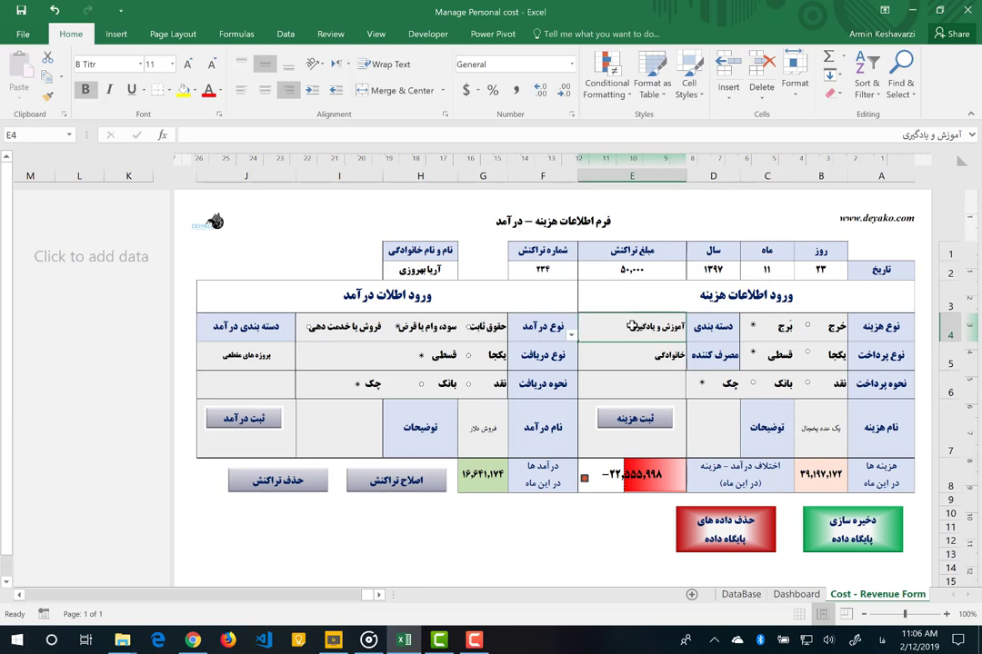
click(570, 337)
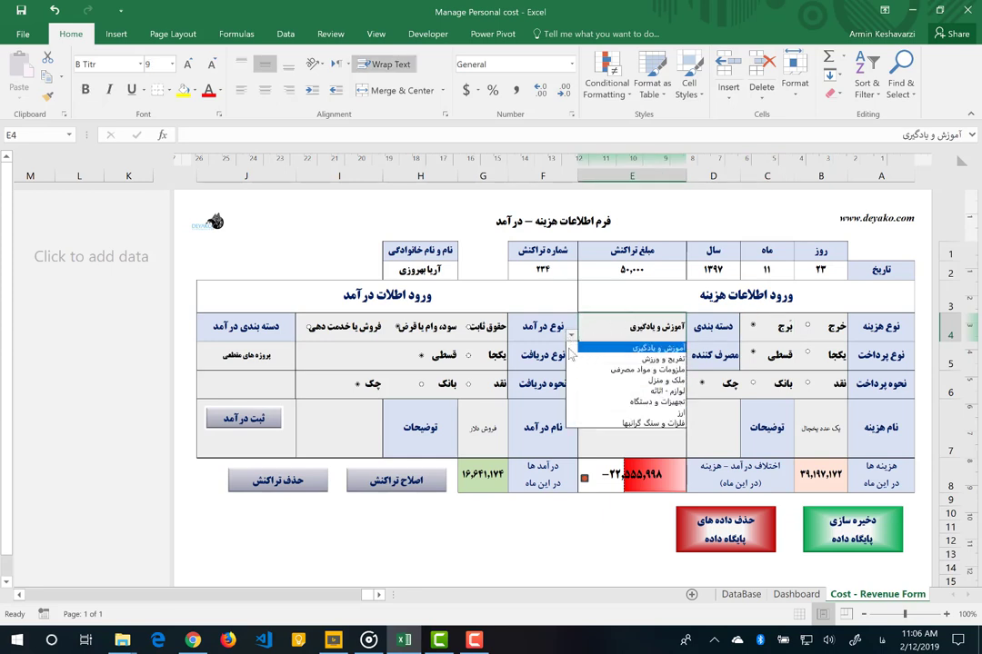
scroll(570, 352, up, 1)
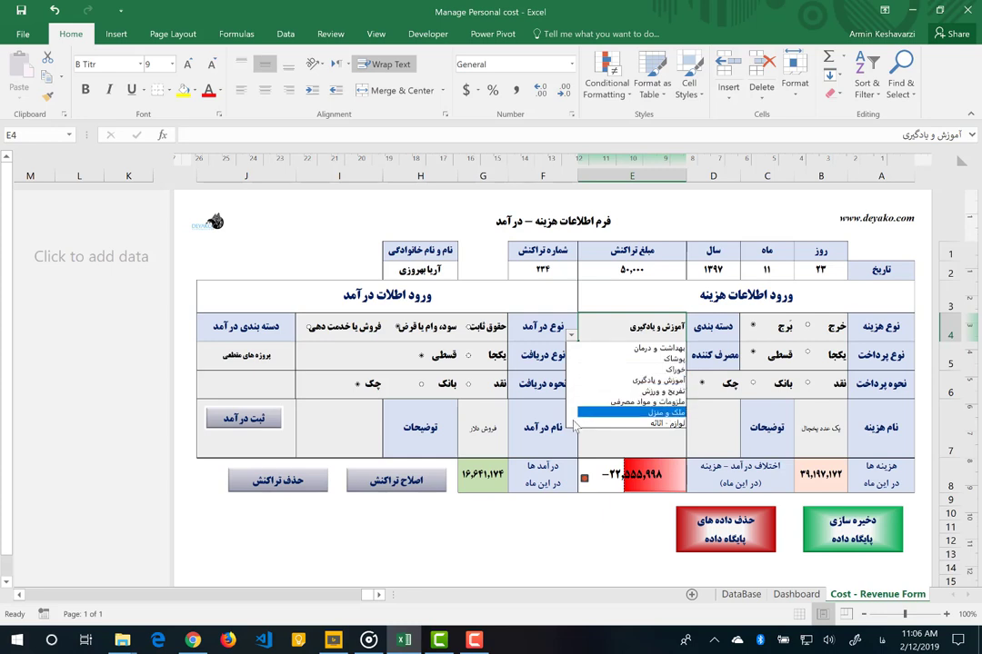
scroll(581, 418, down, 1)
scroll(574, 424, down, 1)
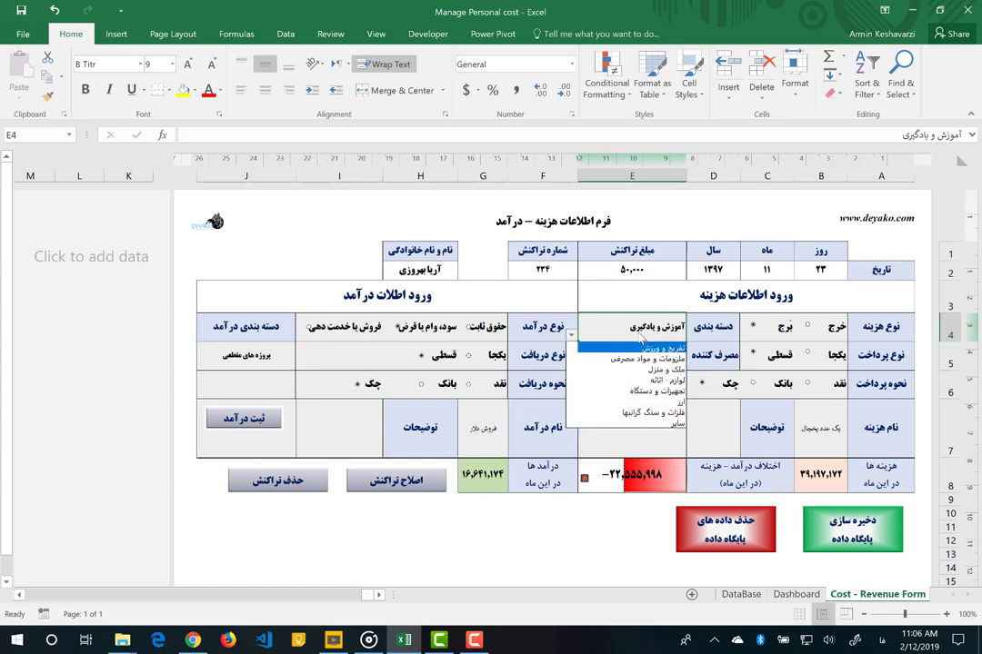
key(Escape)
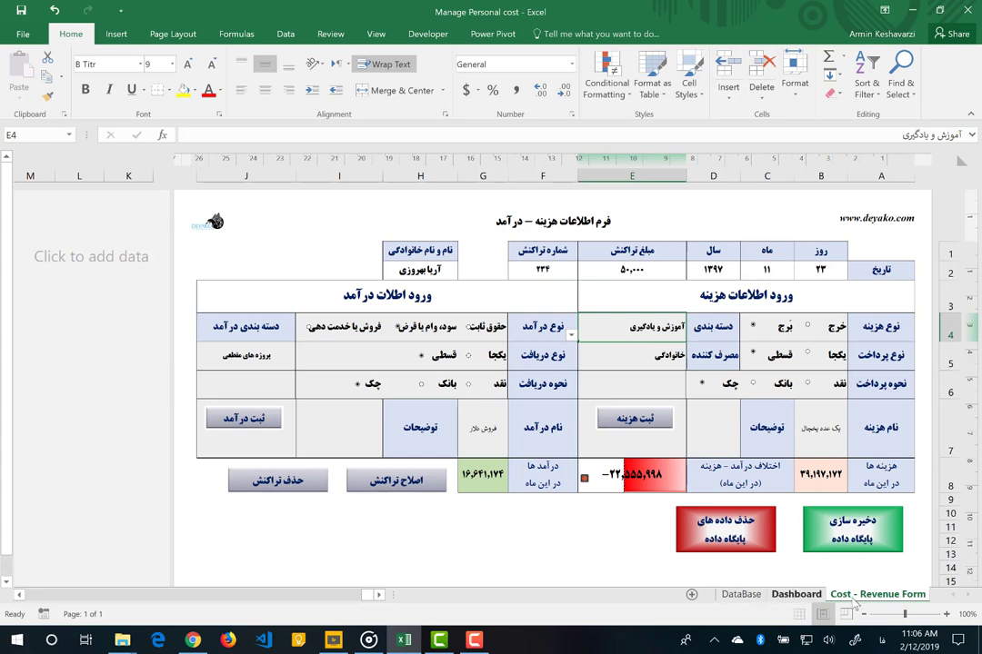
Unhide the Lists sheet, then return to the Cost - Revenue Form sheet.
right_click(854, 600)
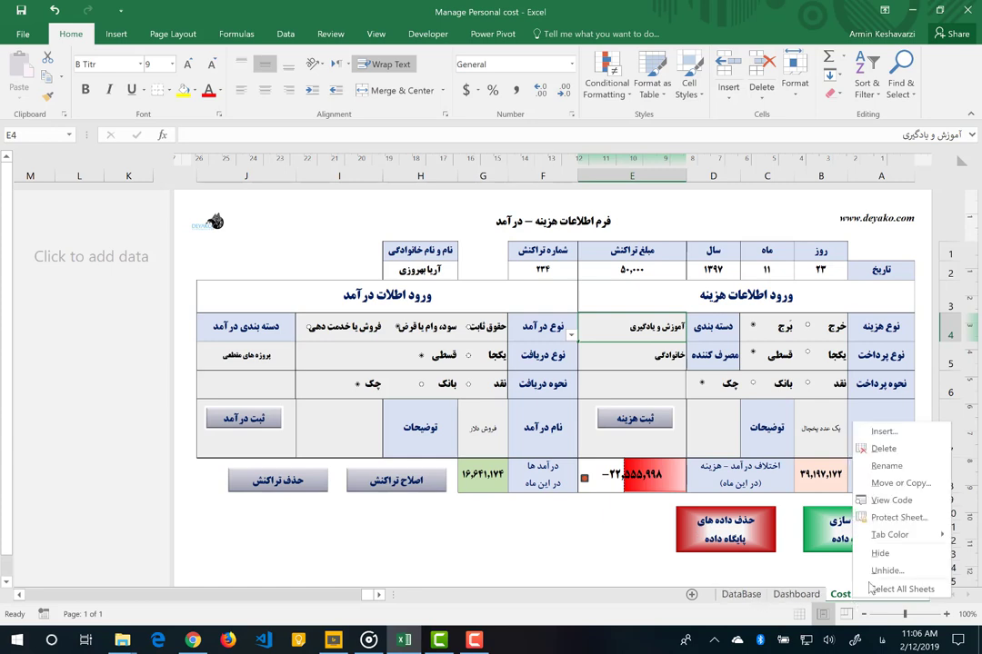
click(886, 567)
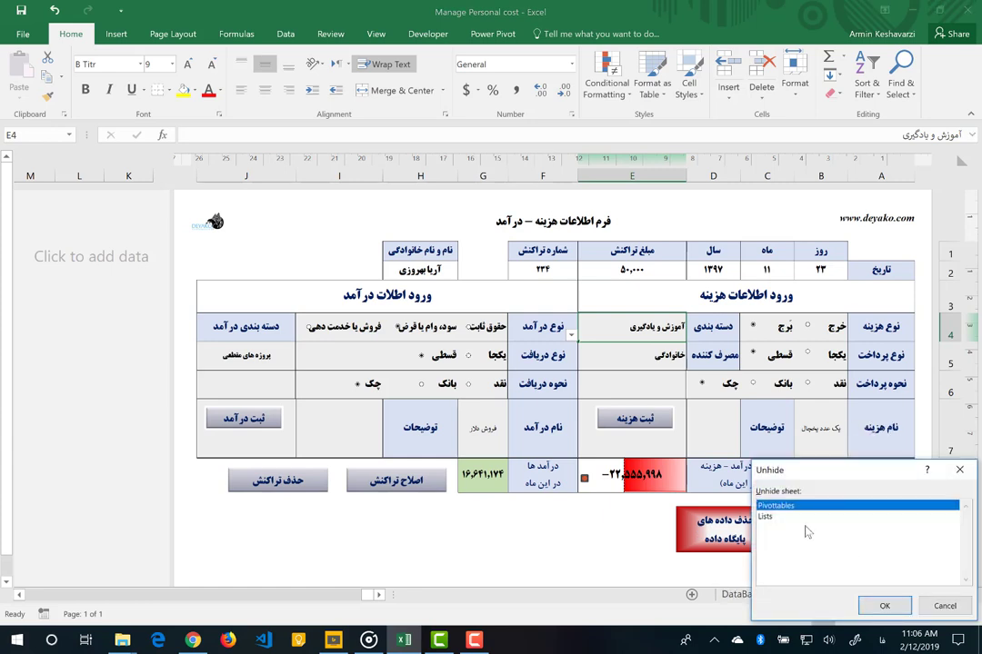
click(772, 516)
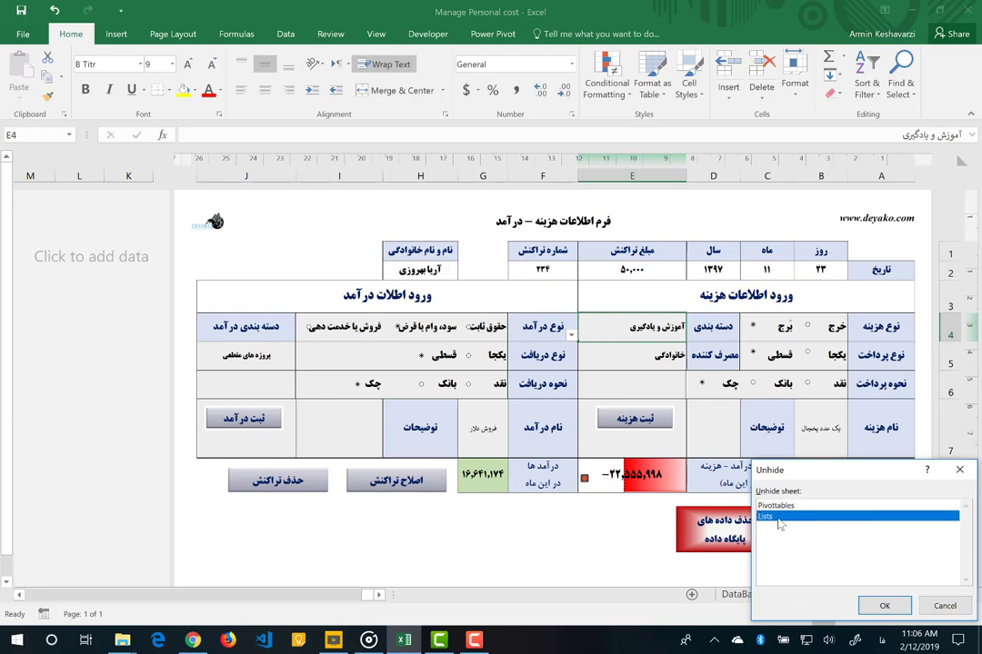
click(881, 605)
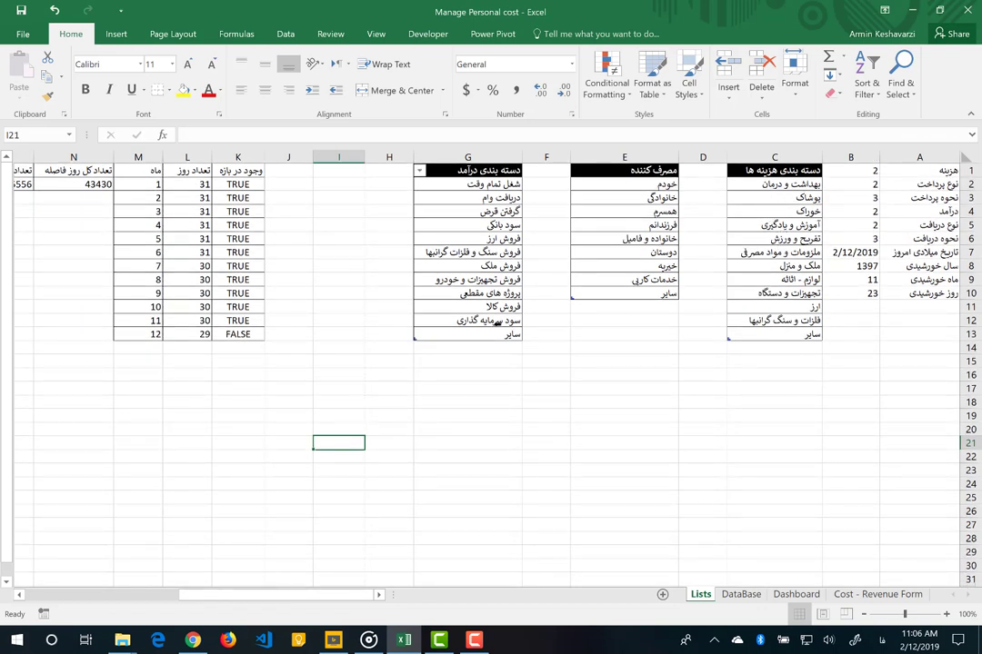
click(870, 597)
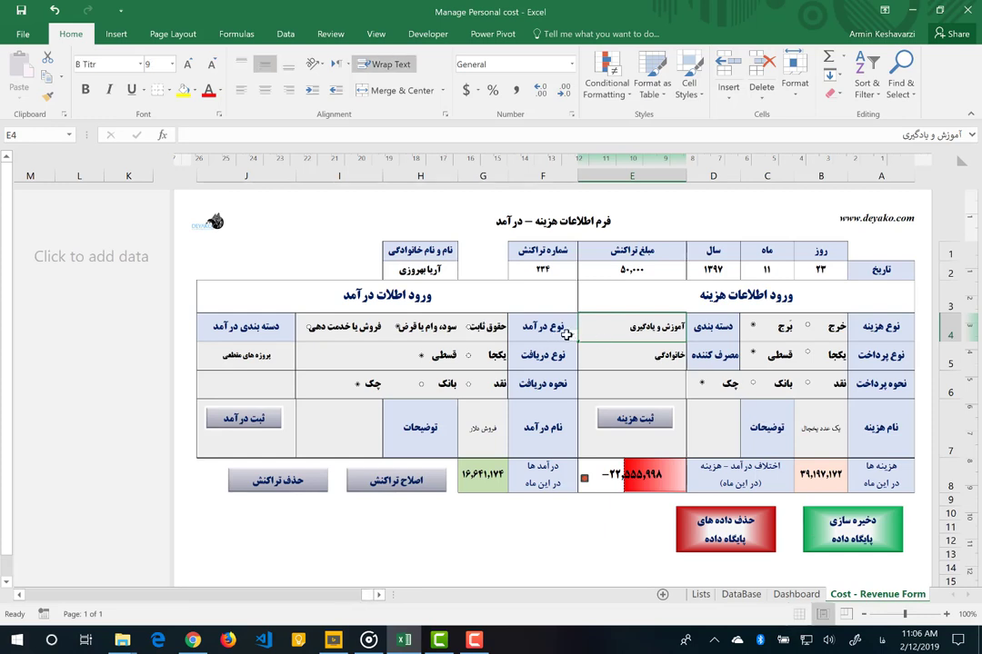
Keep آموزش و یادگیری as category, set consumer to فرزندانم and payment to نقد.
click(571, 336)
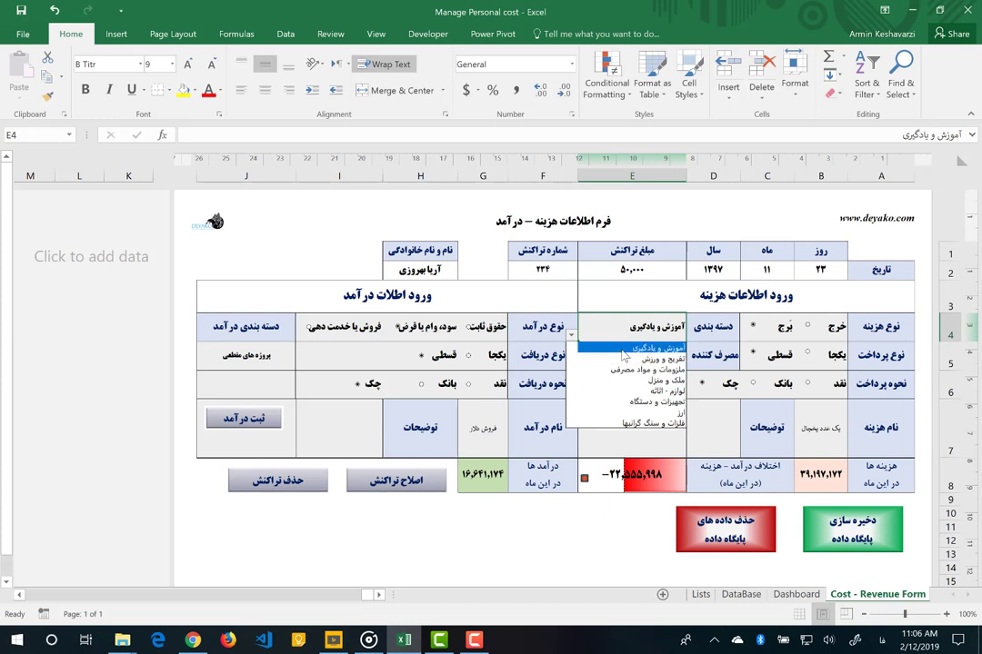
click(623, 351)
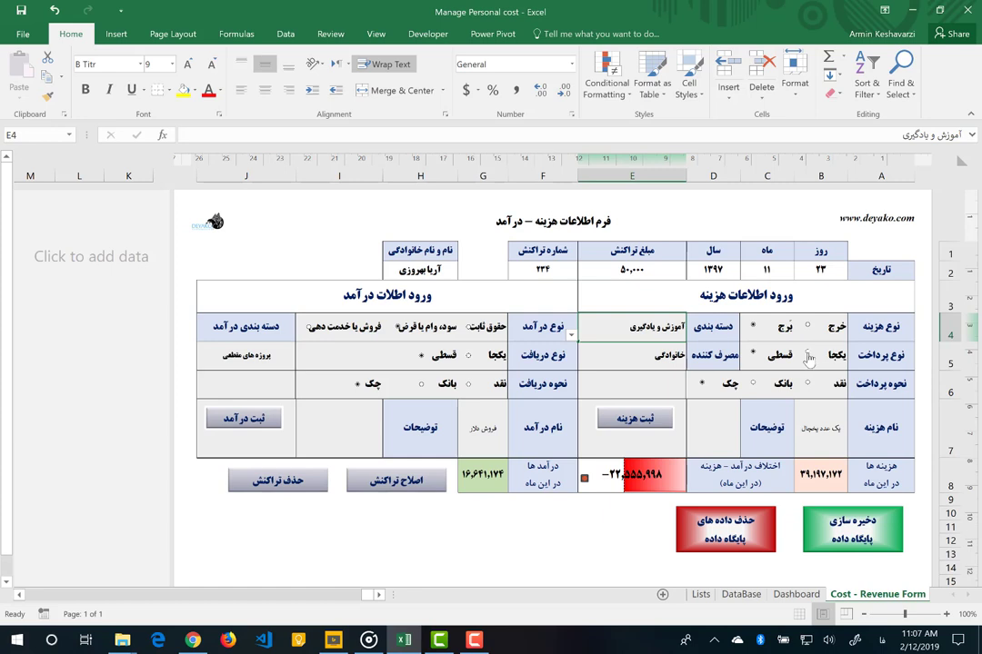
click(586, 362)
click(570, 364)
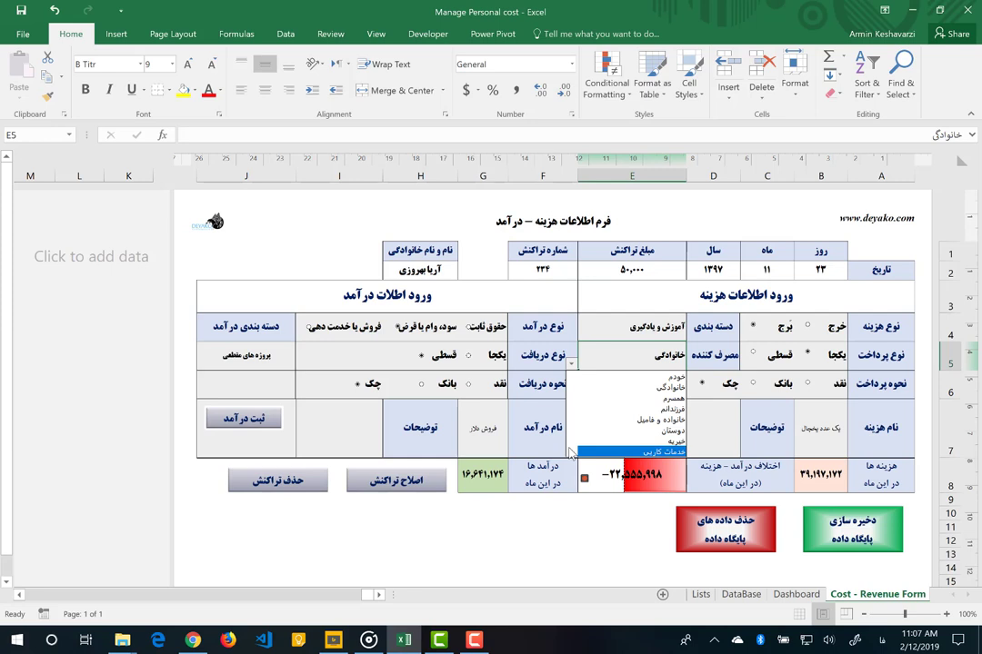
scroll(573, 418, down, 2)
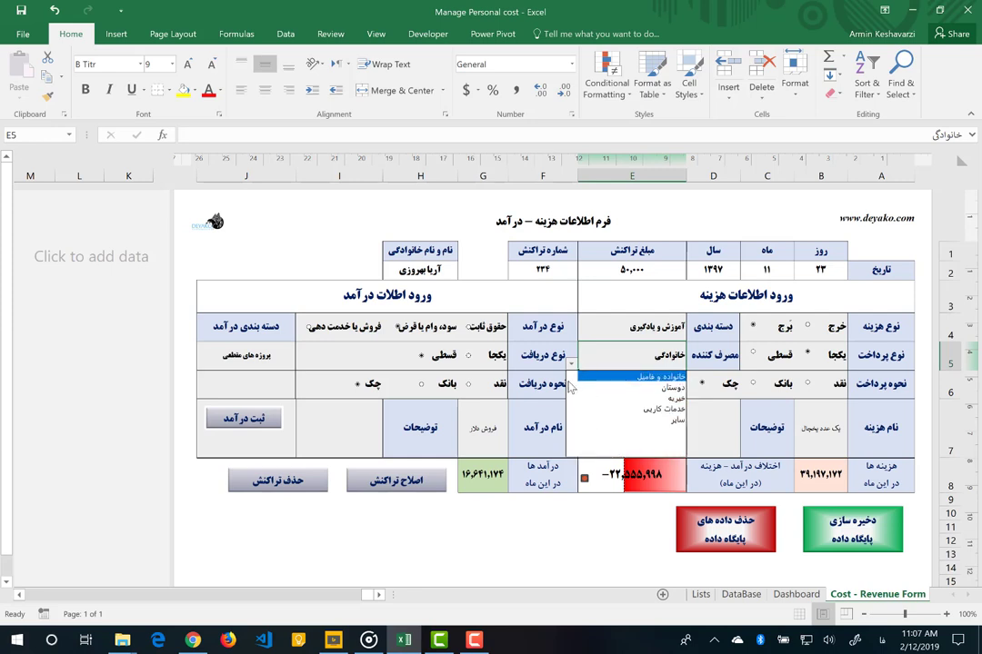
scroll(571, 382, up, 2)
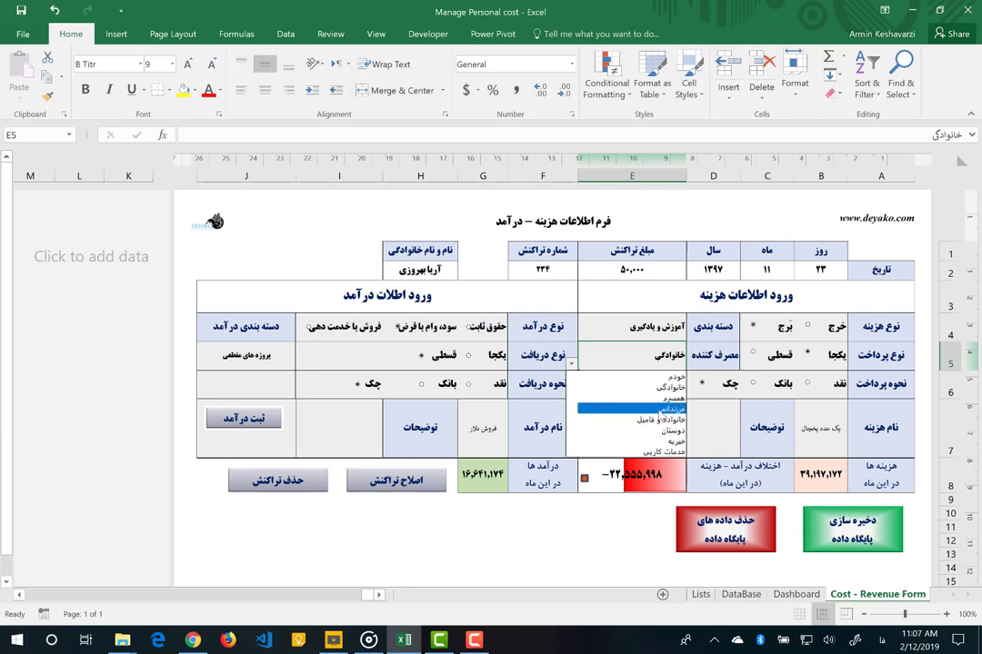
click(661, 410)
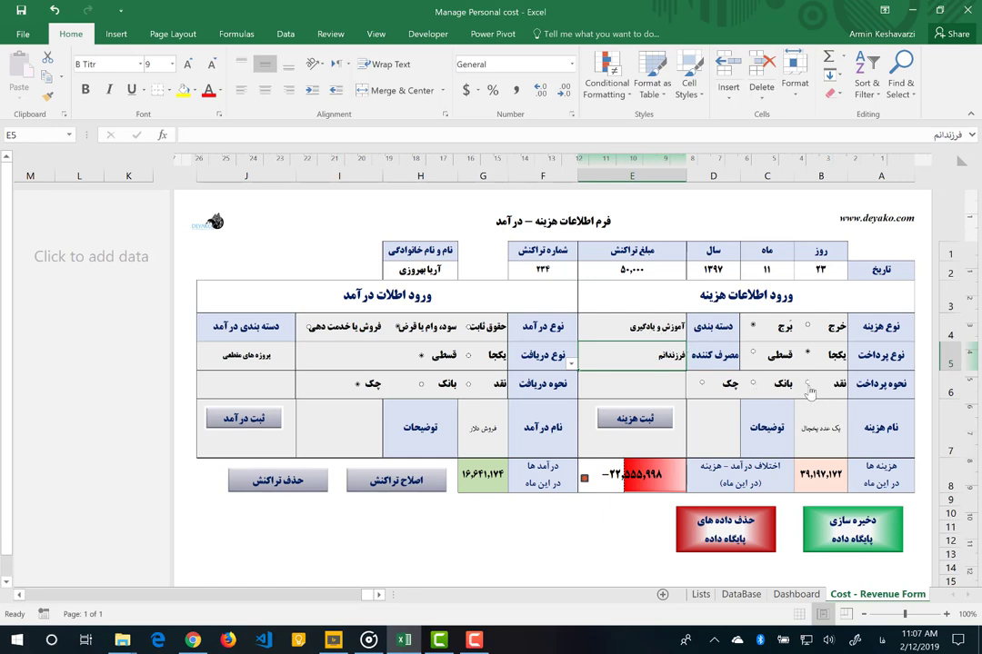
click(807, 384)
click(818, 430)
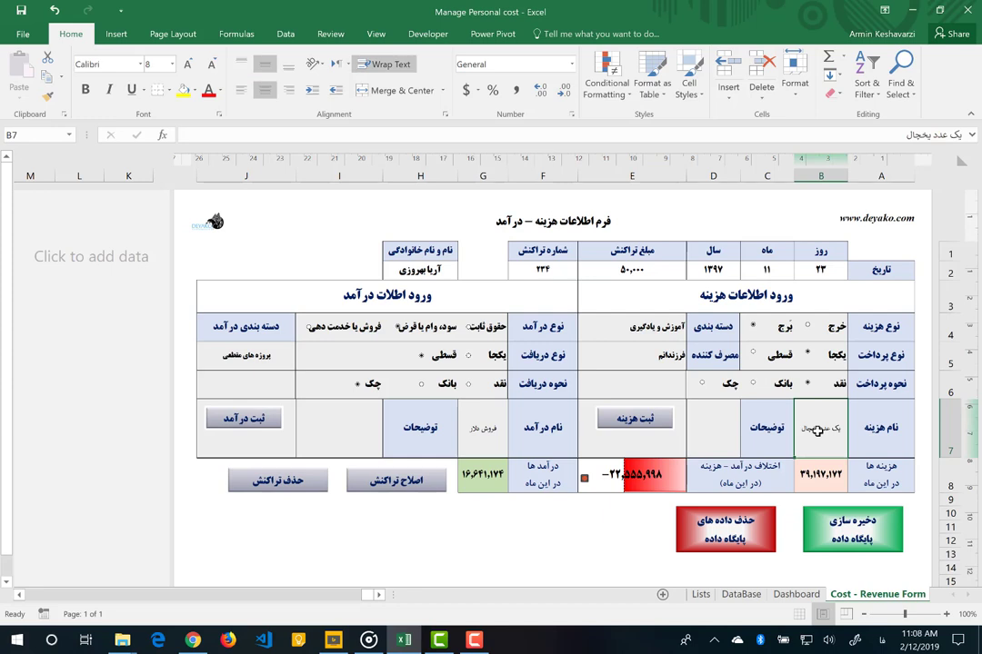
Enter the expense name 'یک جلسه کلاس تقویتی ریاضی' in B7.
key(alt+shift)
text(fvhd)
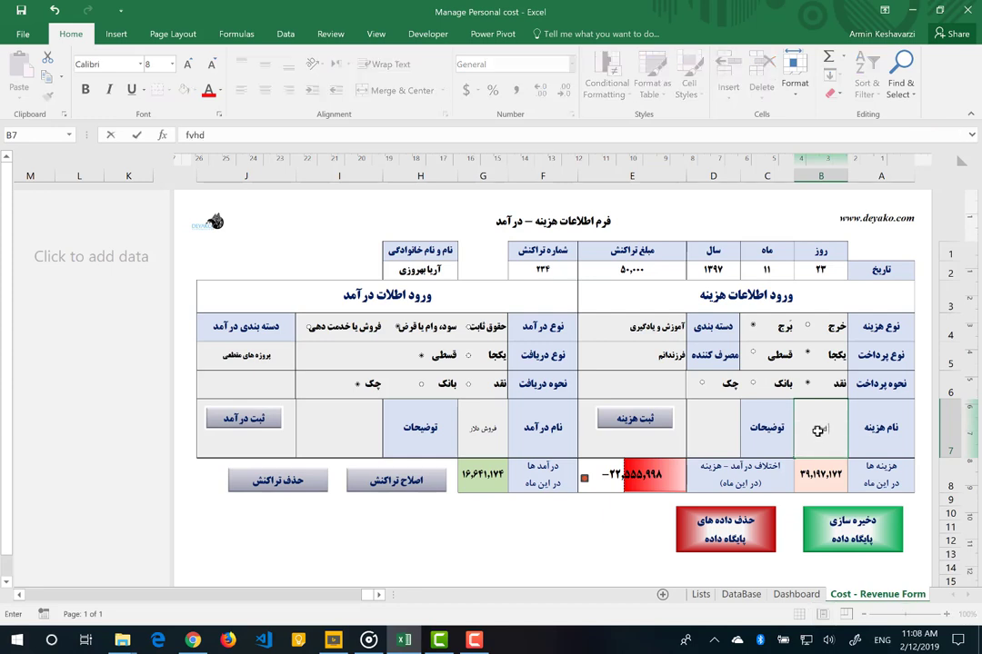
key(BackSpace)
key(BackSpace)
key(BackSpace)
key(alt+shift)
text(یکجا)
text( جلسه کلاس)
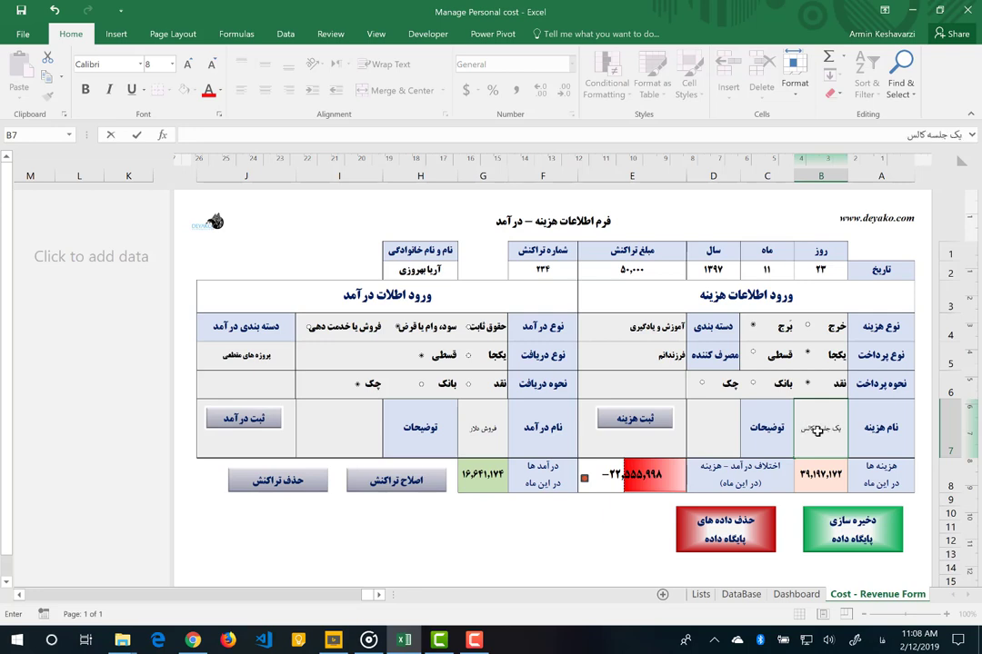
text( تقویتی ریاض)
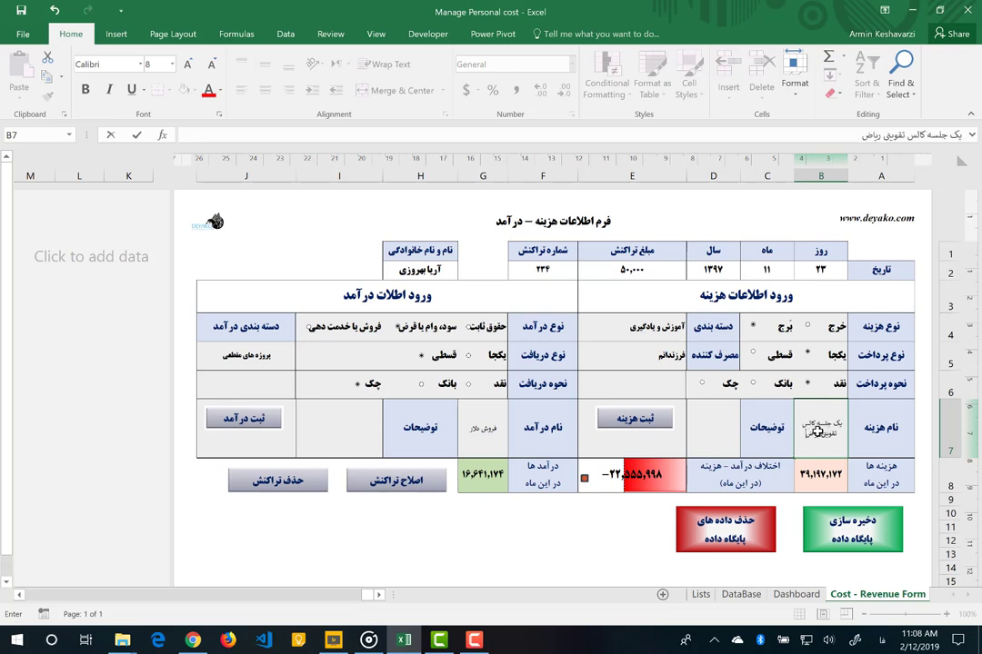
text(ی)
key(Return)
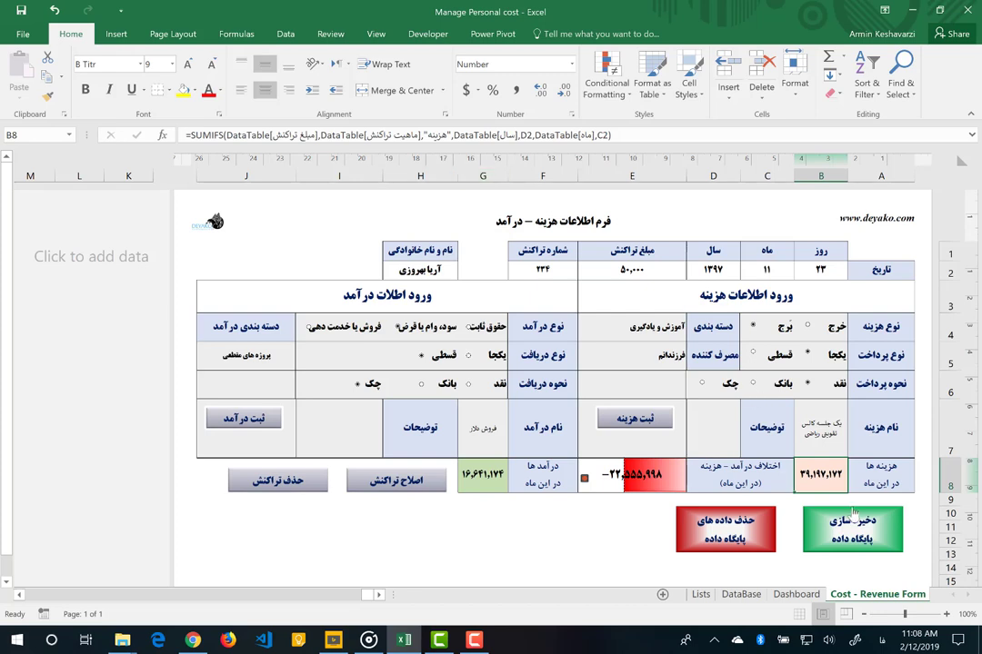
drag(867, 476, 505, 486)
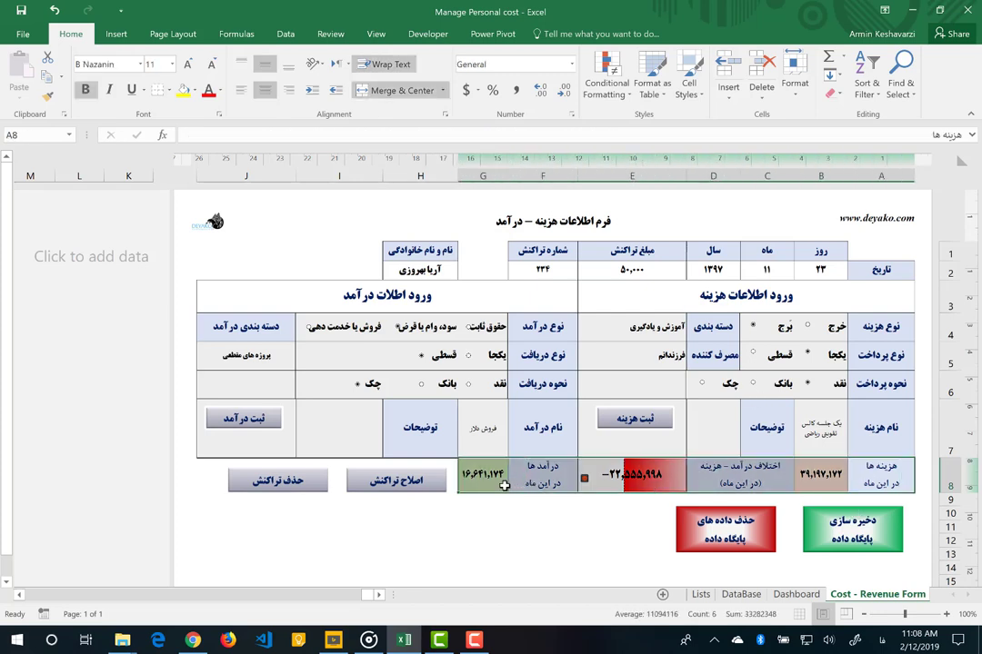
click(834, 479)
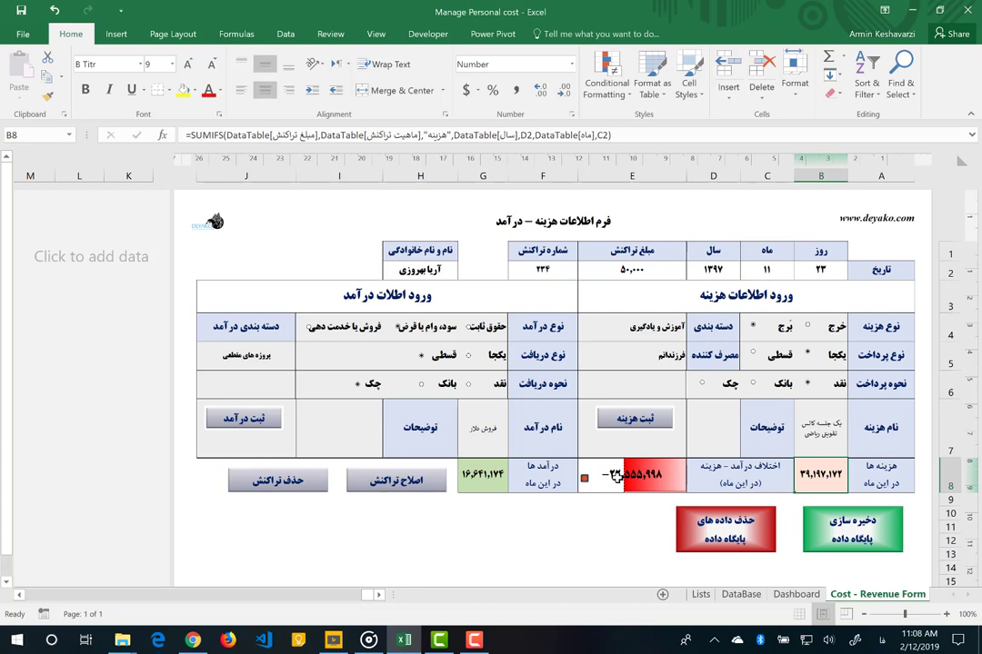
click(496, 482)
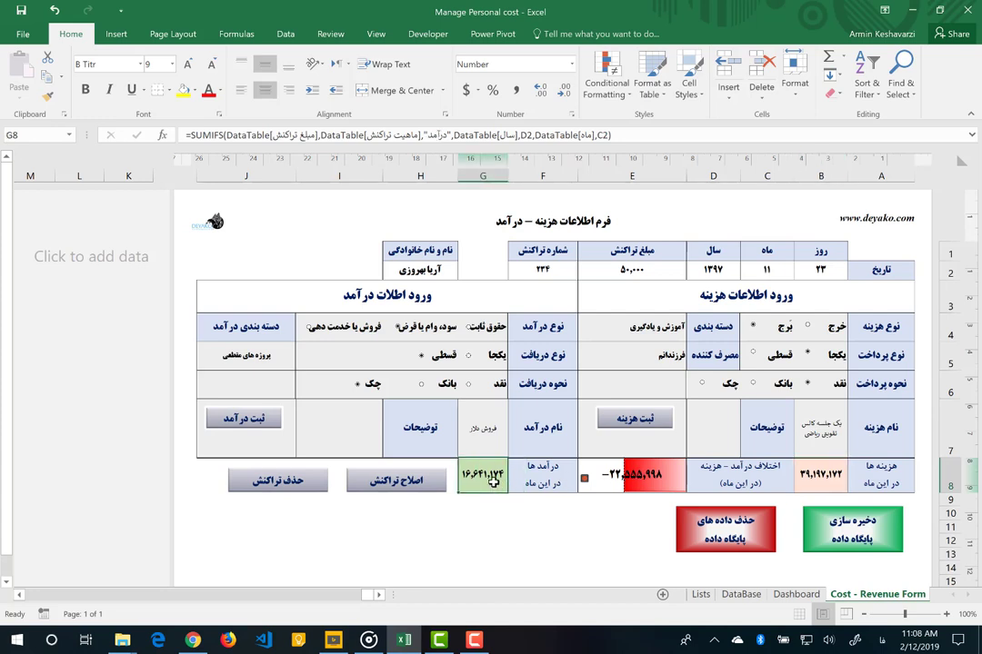
click(666, 488)
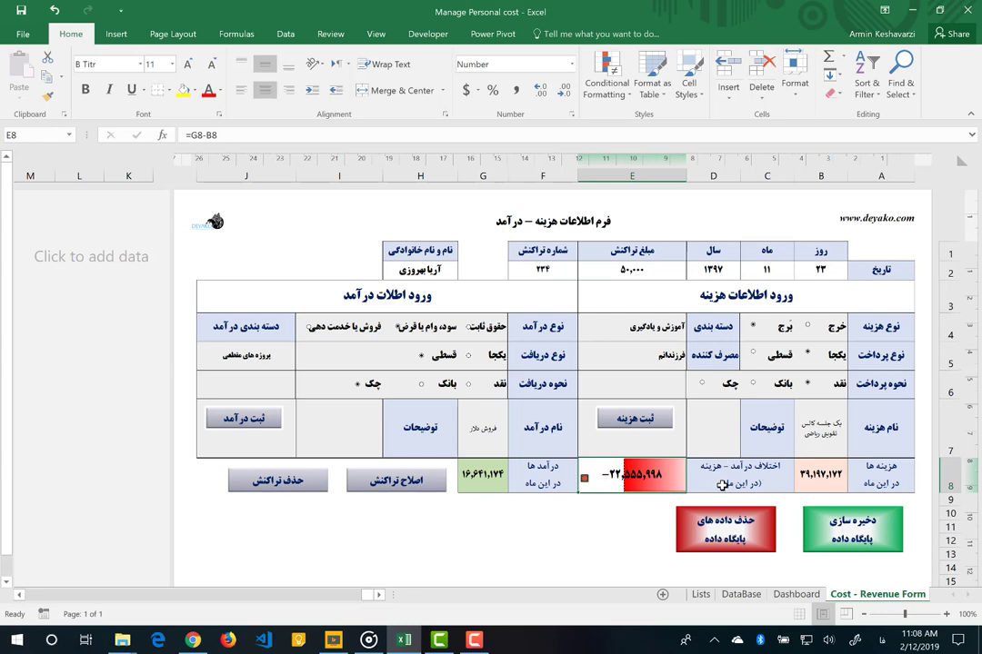
click(718, 411)
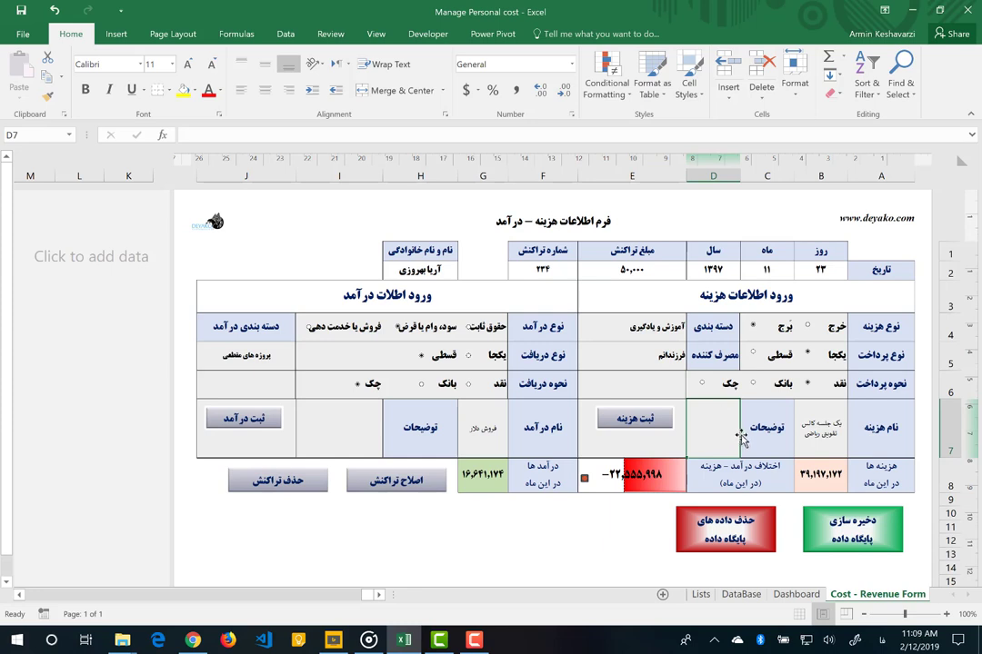
Correct the word کلاس in the B7 expense name.
double_click(813, 429)
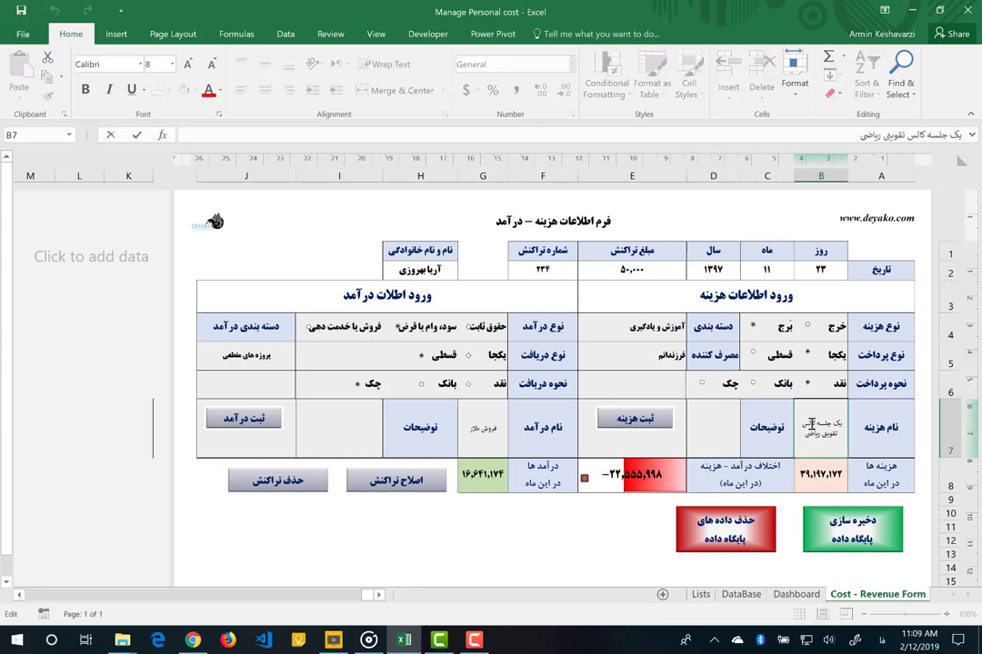
key(BackSpace)
key(BackSpace)
key(BackSpace)
text(لاس)
key(Return)
Add an exam-preparation note in D7 and register the expense with ثبت هزینه.
click(711, 423)
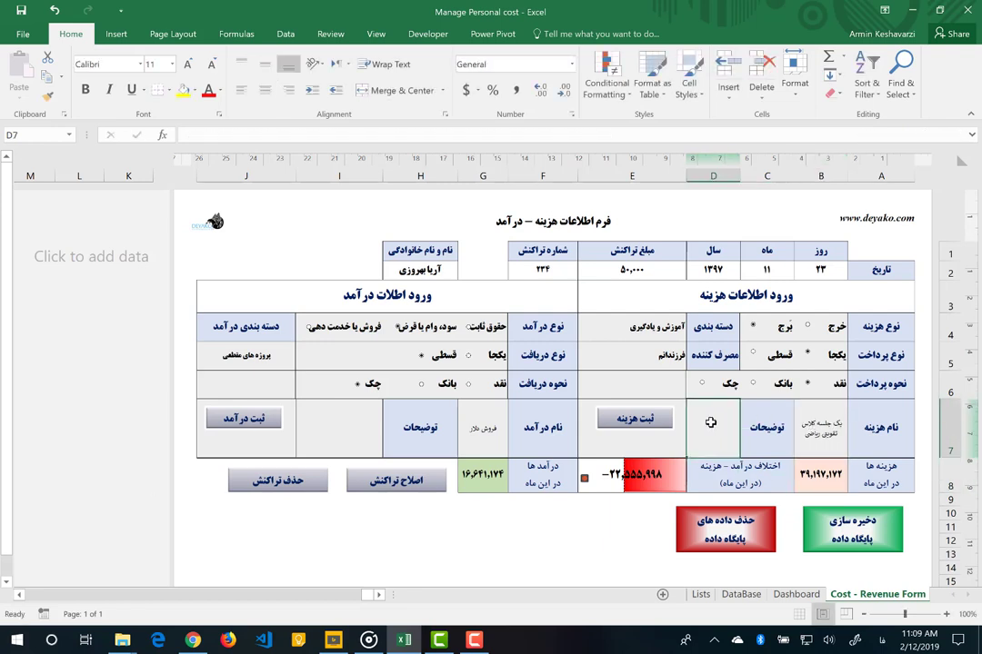
text(به علت)
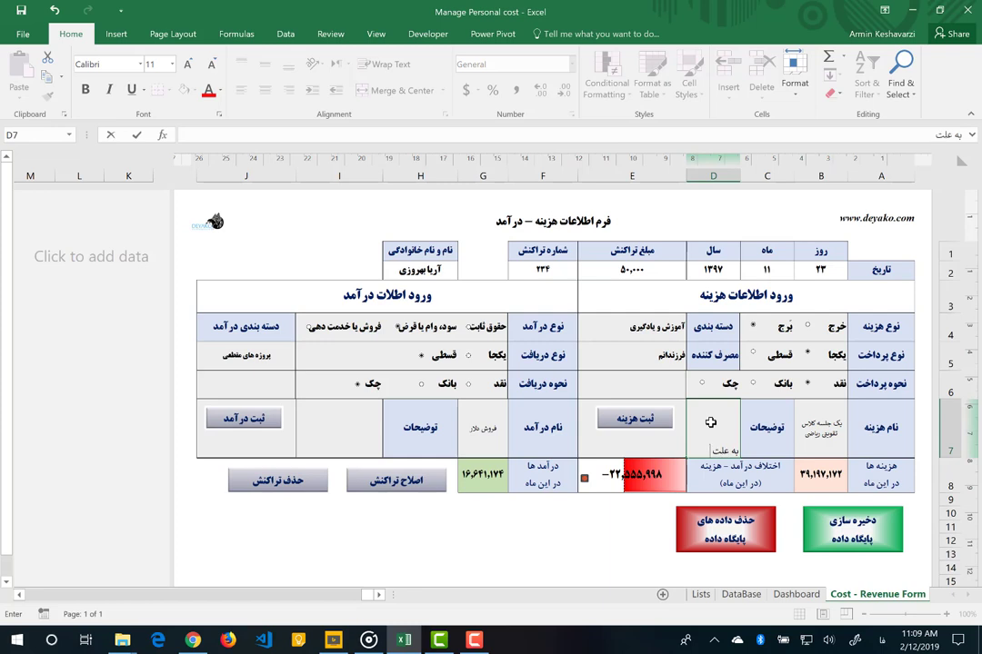
text( نزدیکی به)
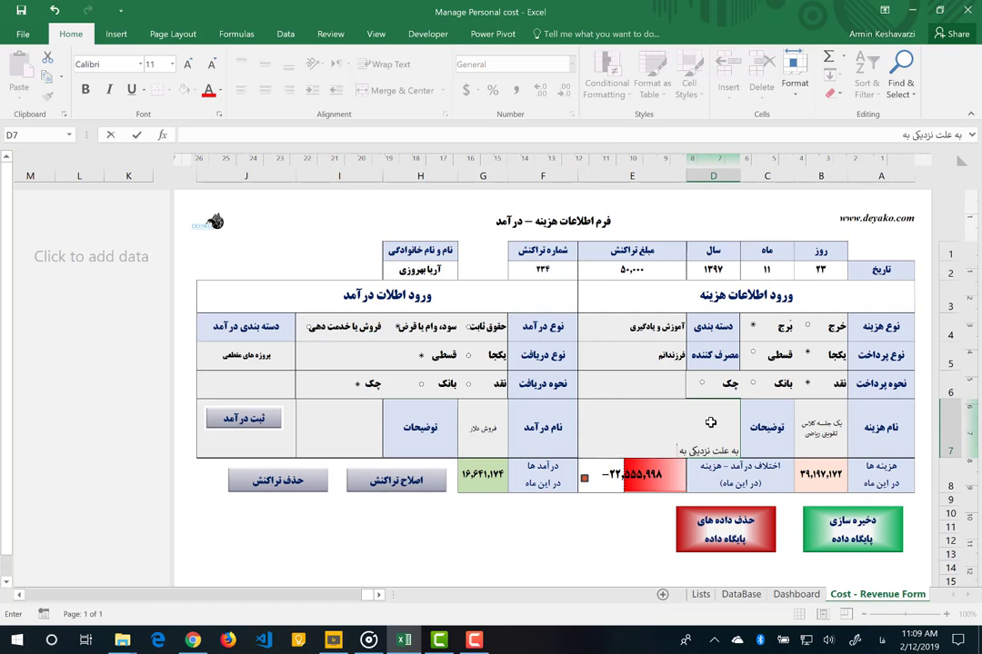
text( امتحانات نیاز به)
text( یک جلسه)
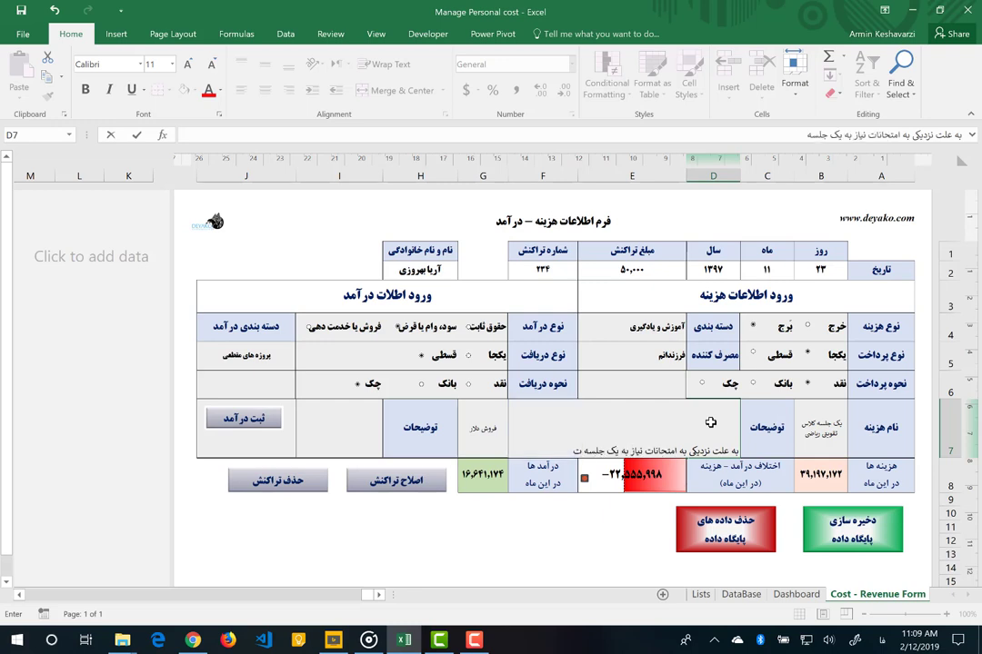
text( تقویتی)
text(تحان)
key(Return)
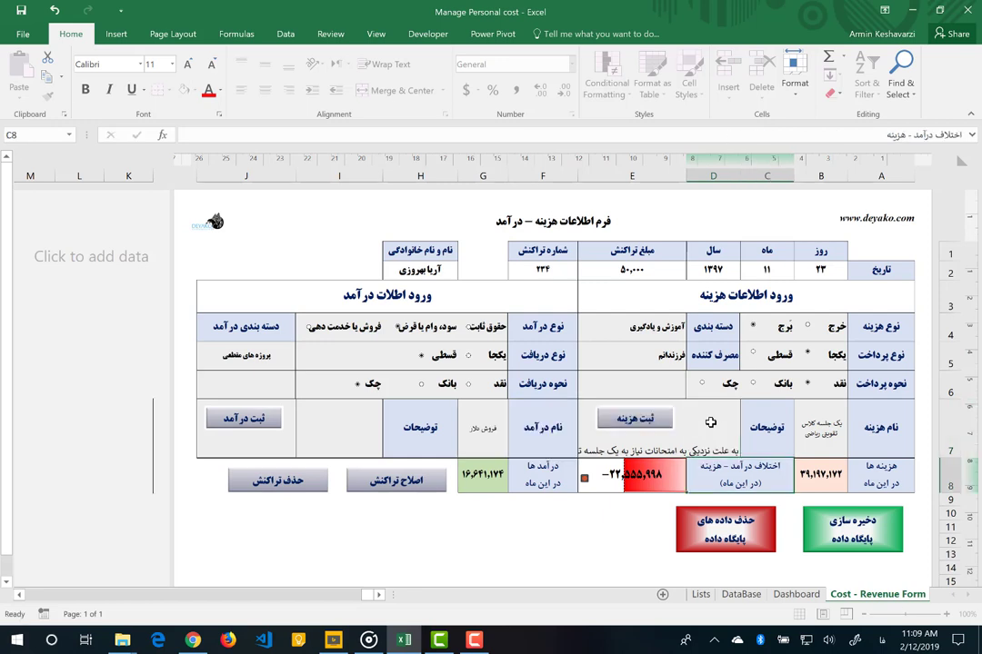
click(710, 423)
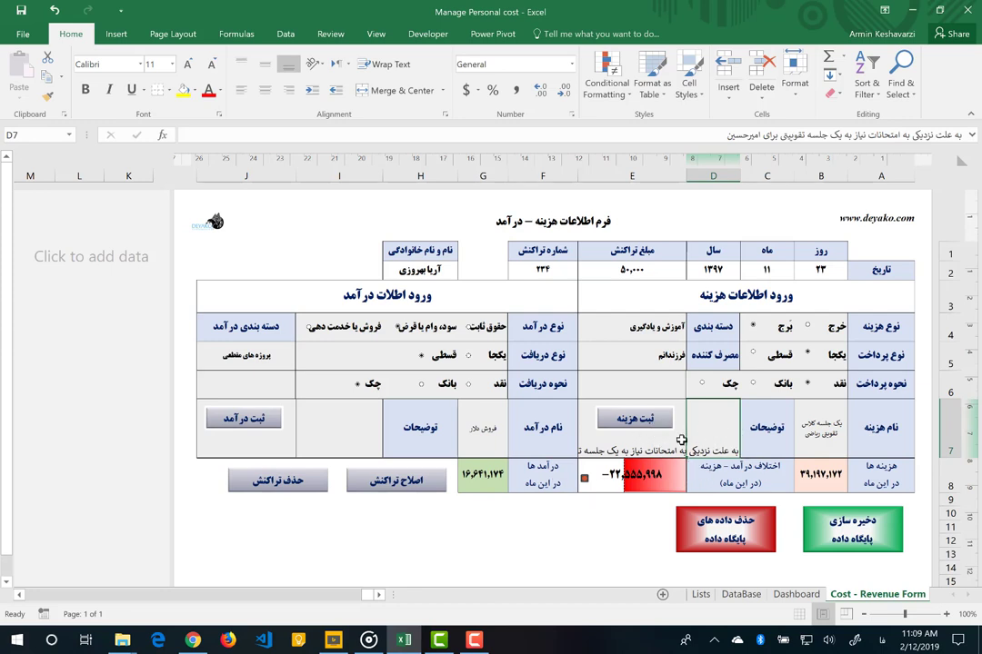
click(646, 422)
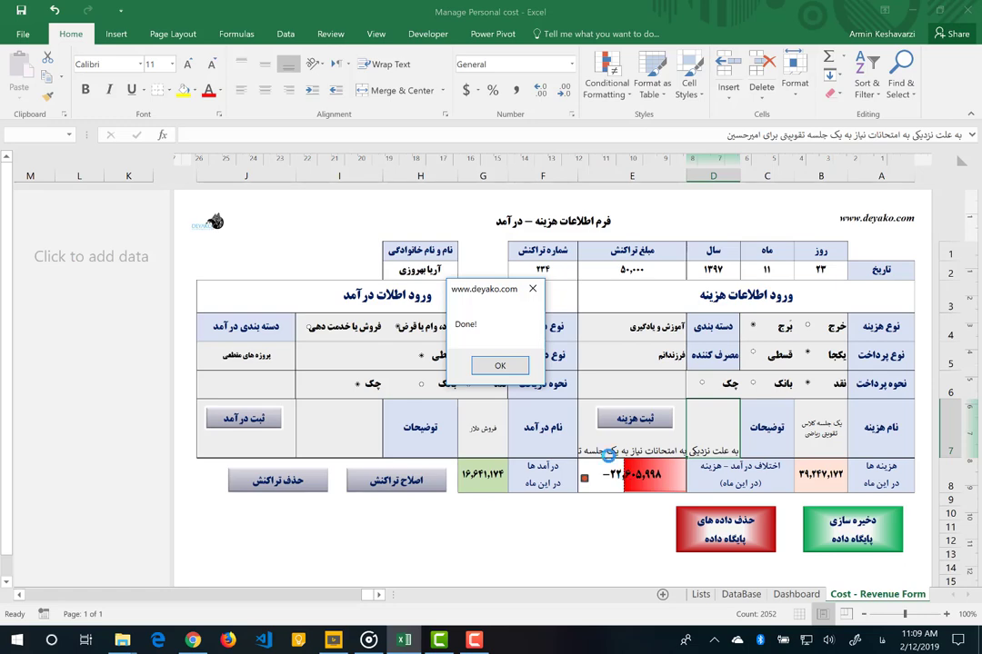
Dismiss Done!, inspect new row 2054 on DataBase, and return to the form.
click(498, 366)
click(743, 596)
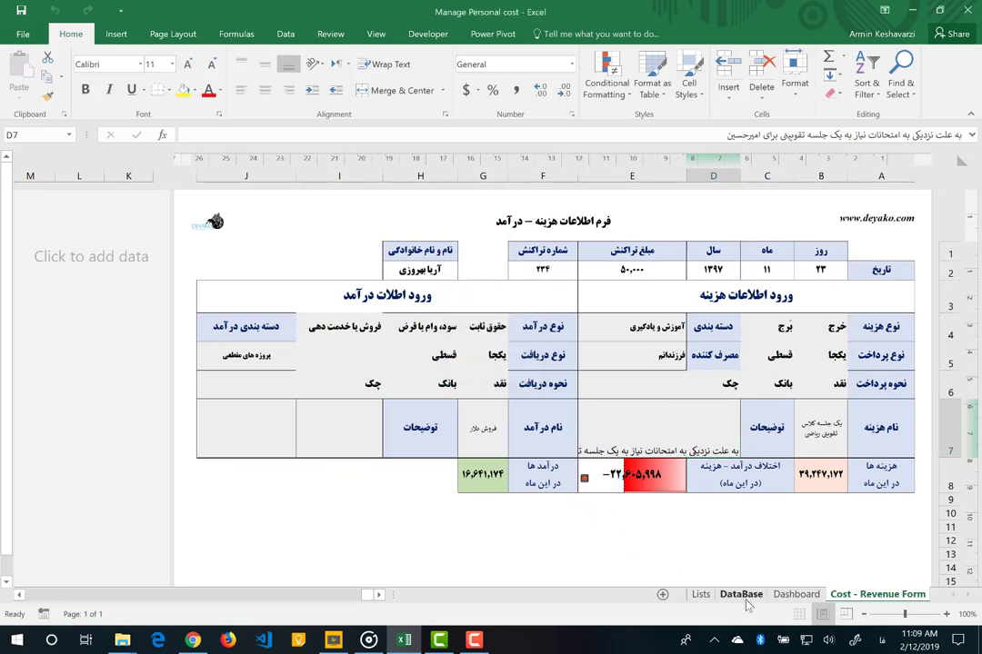
click(855, 459)
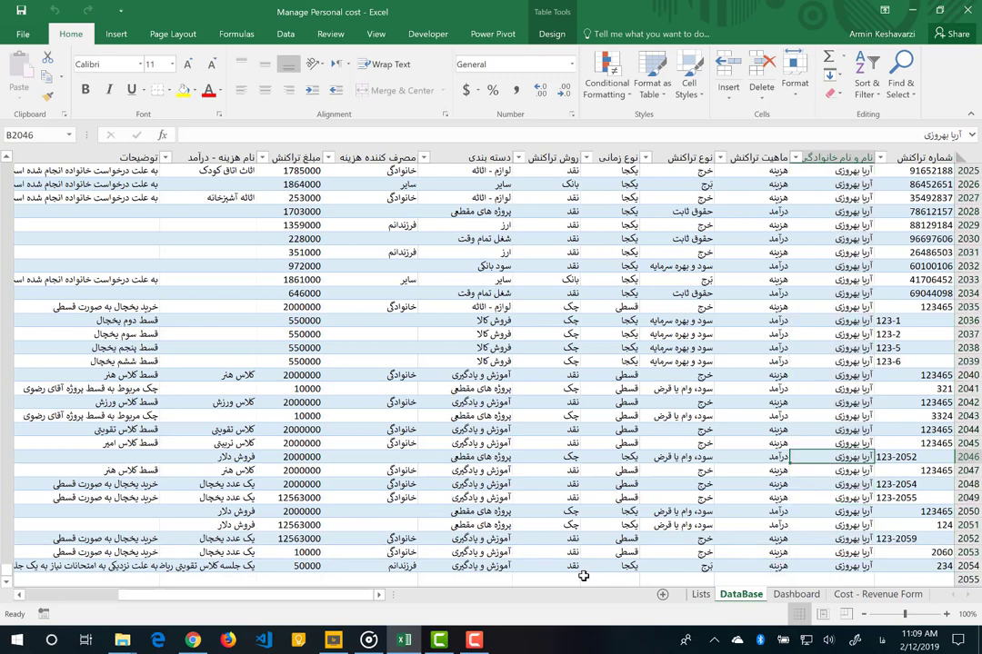
click(230, 565)
key(Tab)
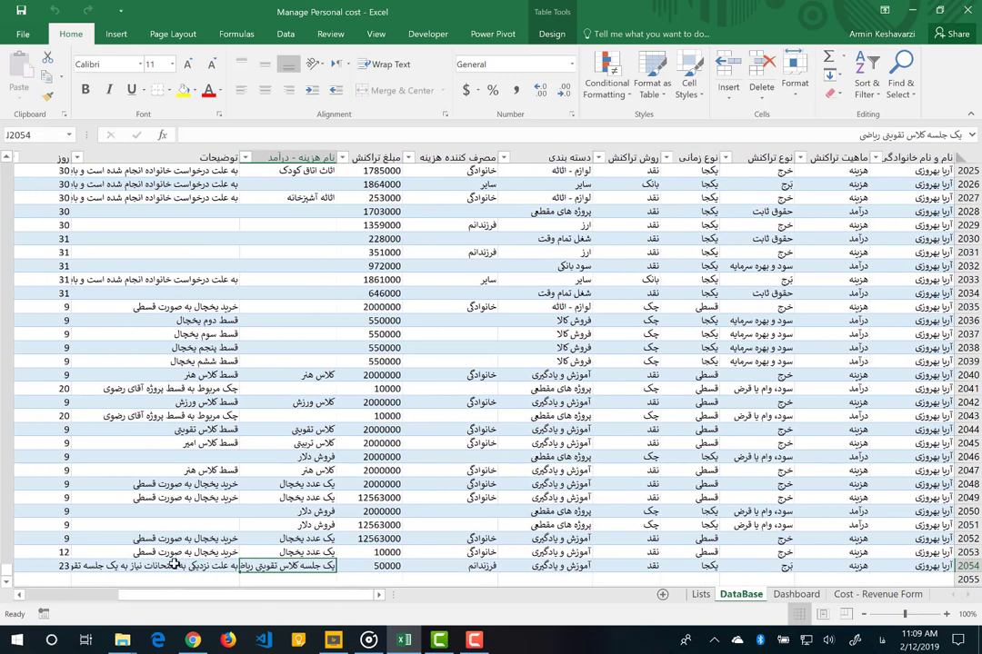
click(858, 594)
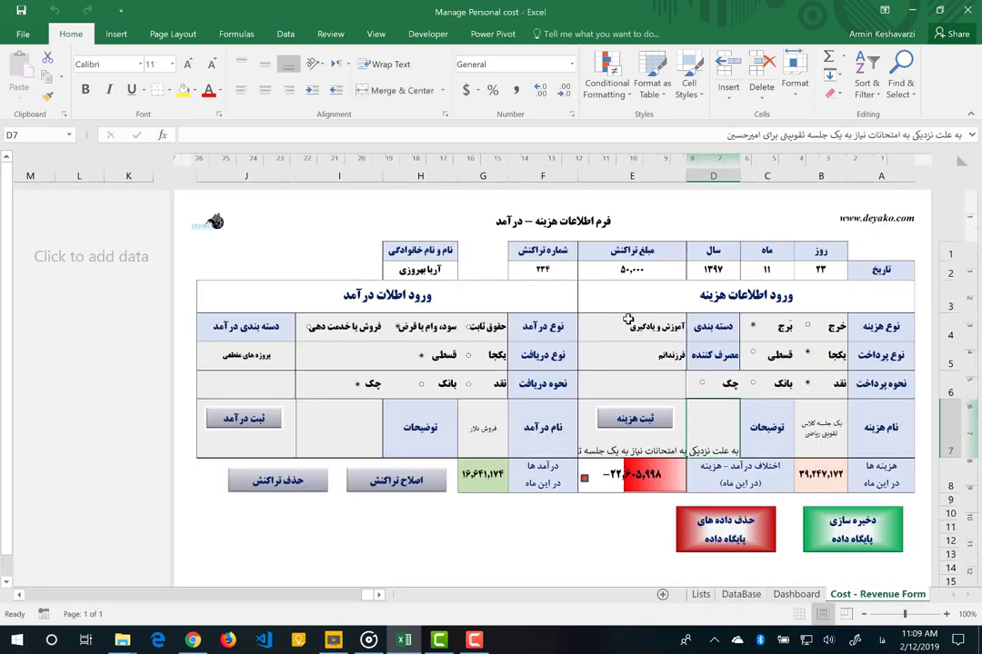
Set transaction number 1243 and choose لوازم - اثاثه as the expense category.
click(560, 272)
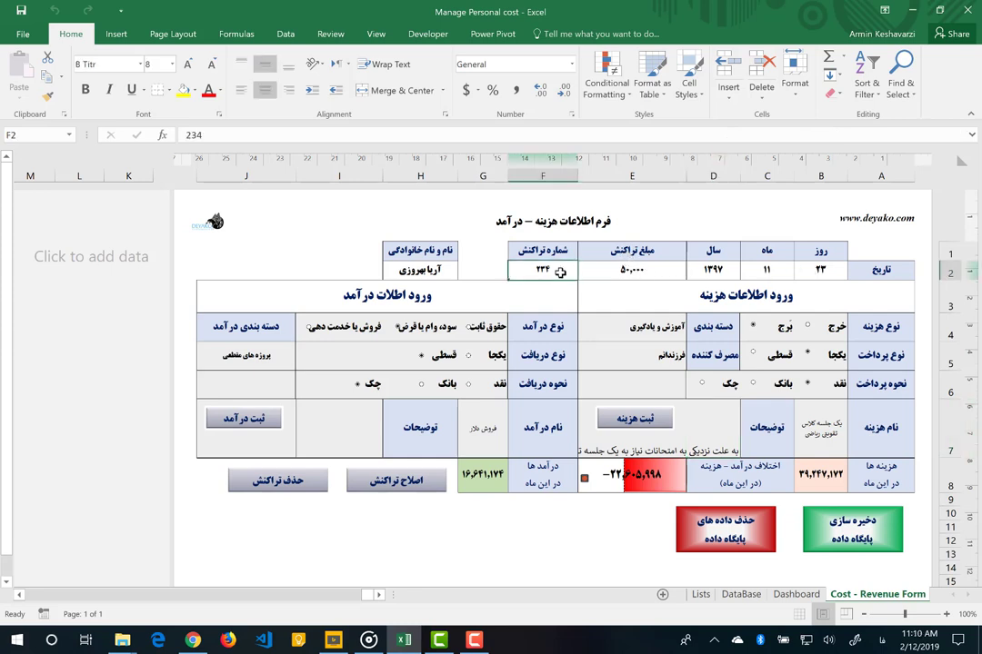
text(1243)
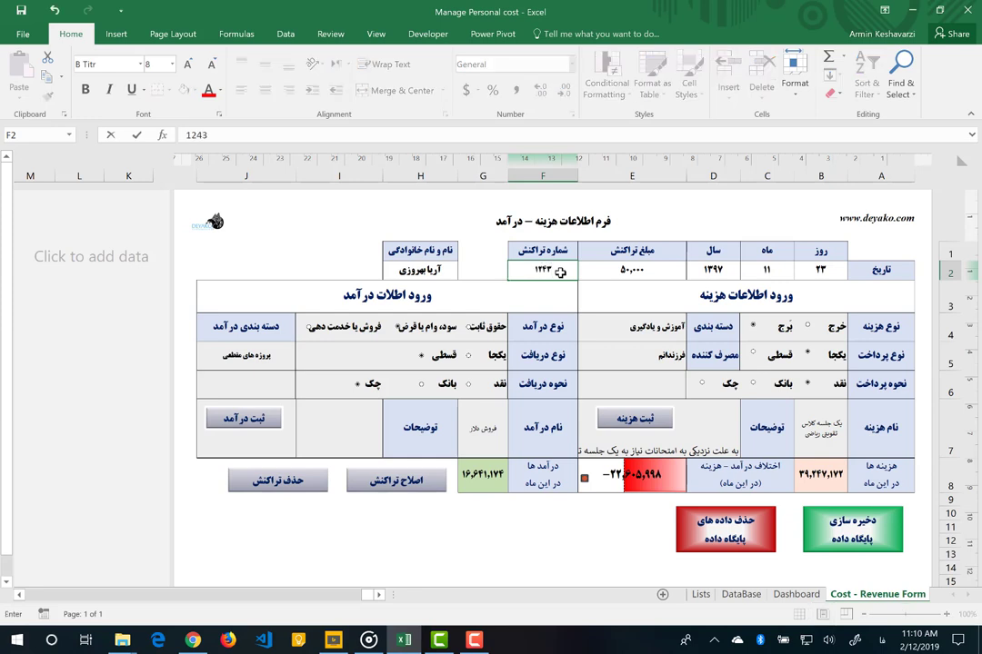
click(586, 329)
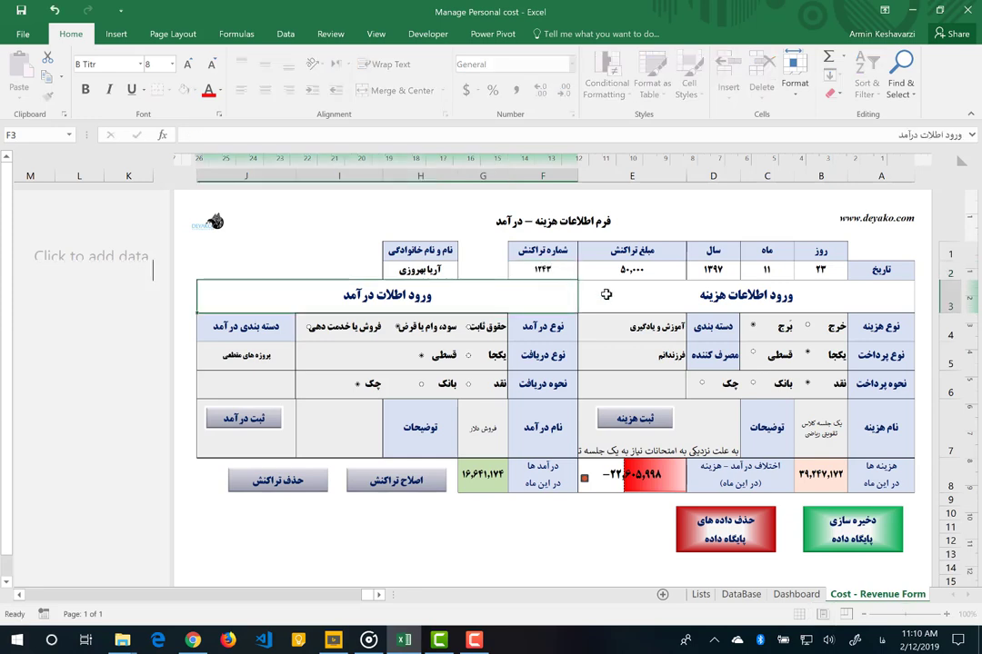
click(571, 336)
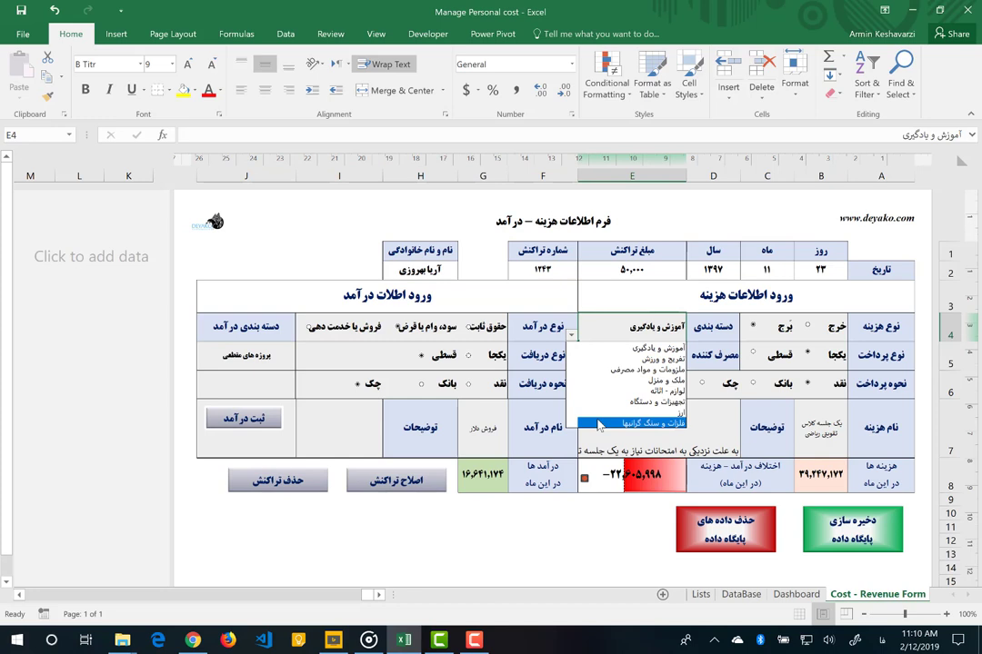
click(636, 391)
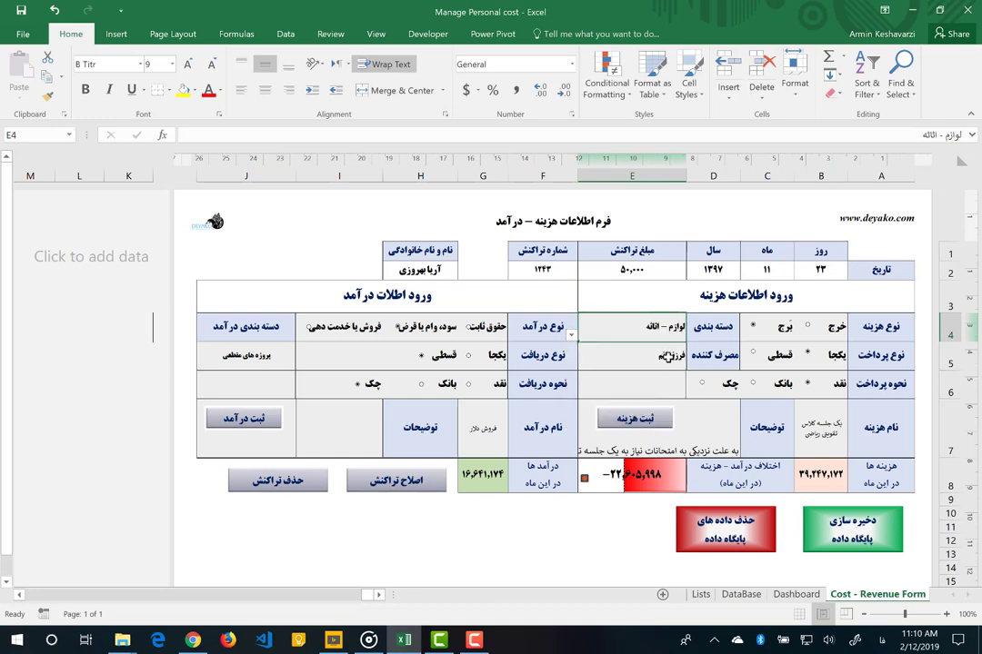
Cancel the rejected typed consumer and pick خانوادگی from the E5 list instead.
click(666, 356)
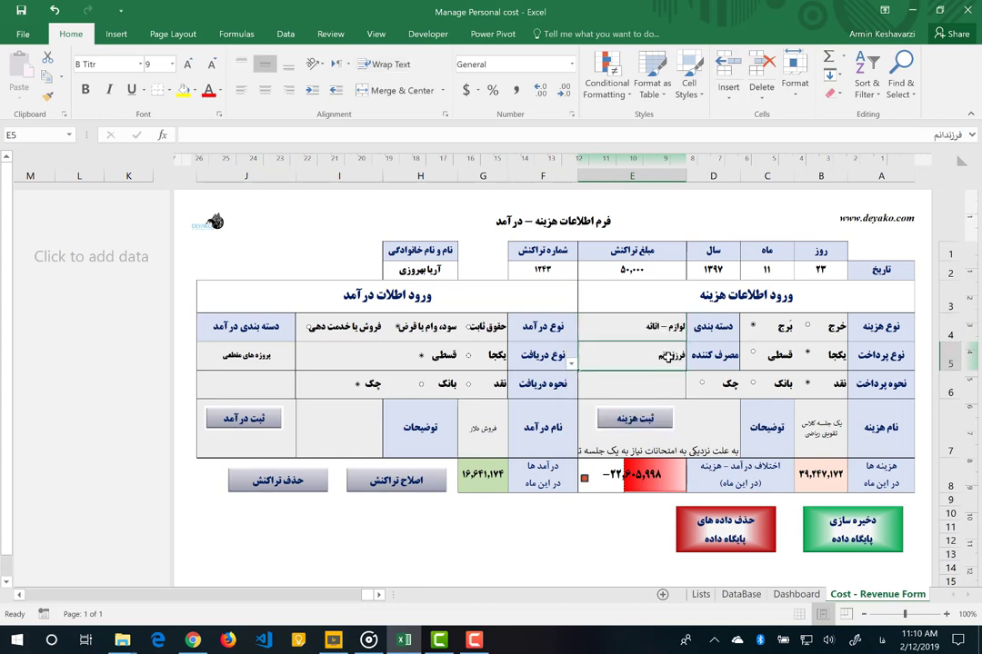
text(ماشین ظر)
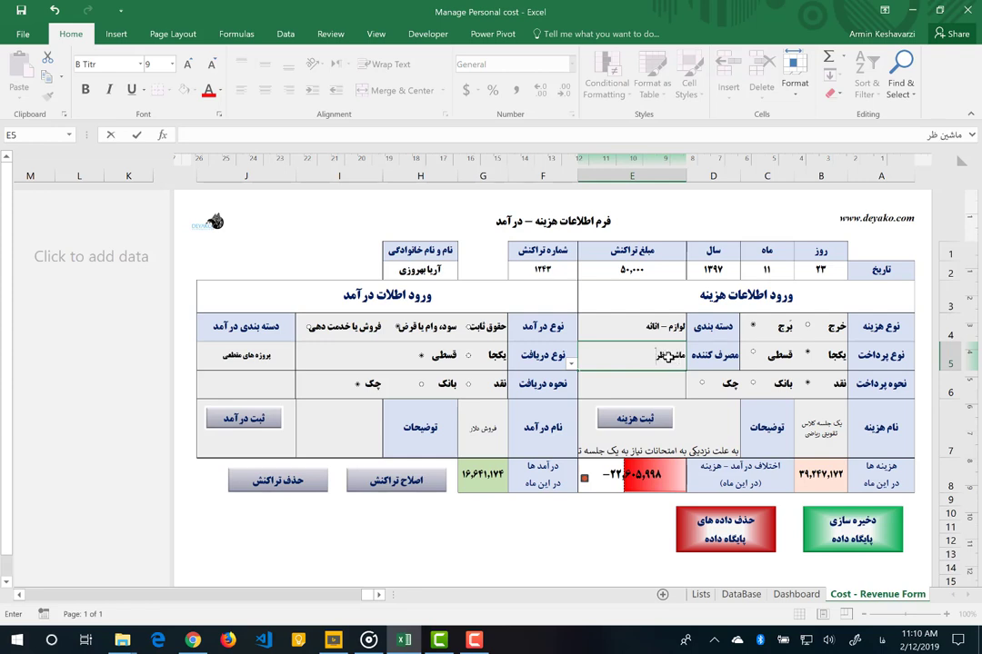
text(ف)
text(شو)
key(BackSpace)
click(807, 334)
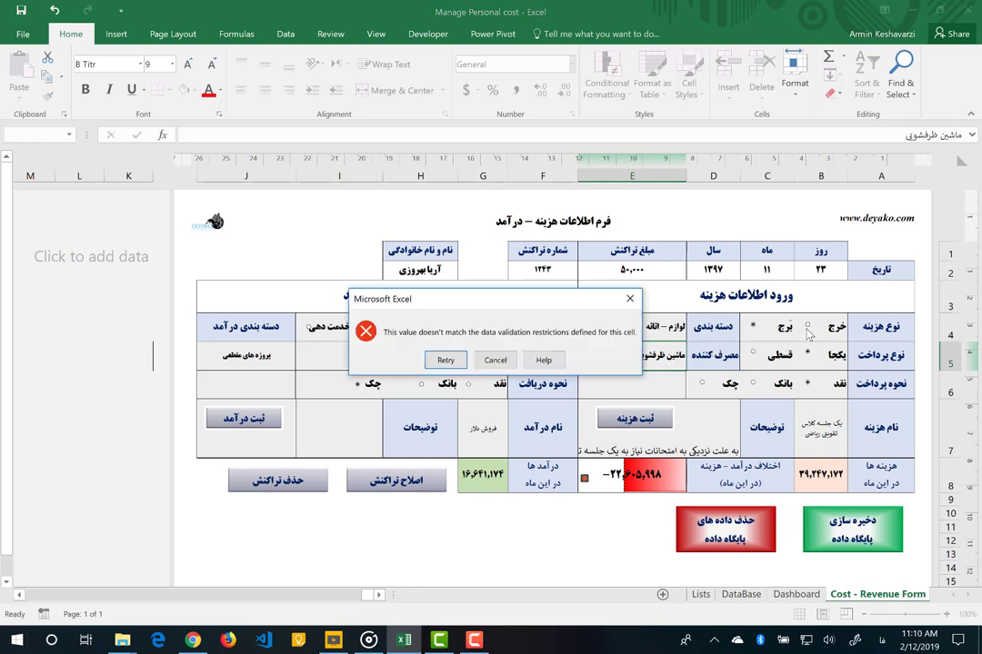
click(484, 362)
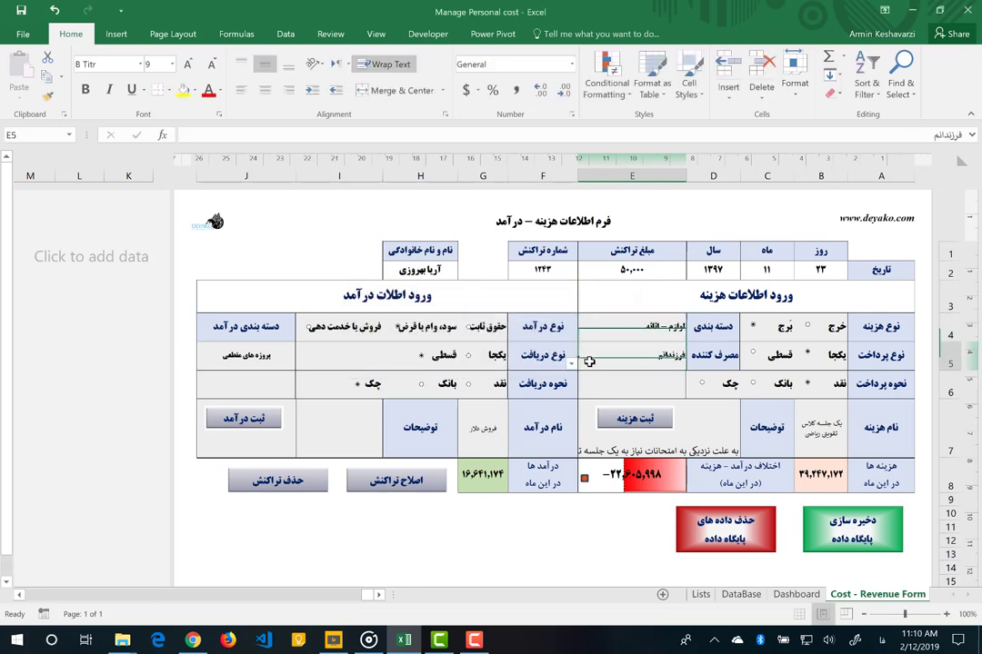
click(571, 363)
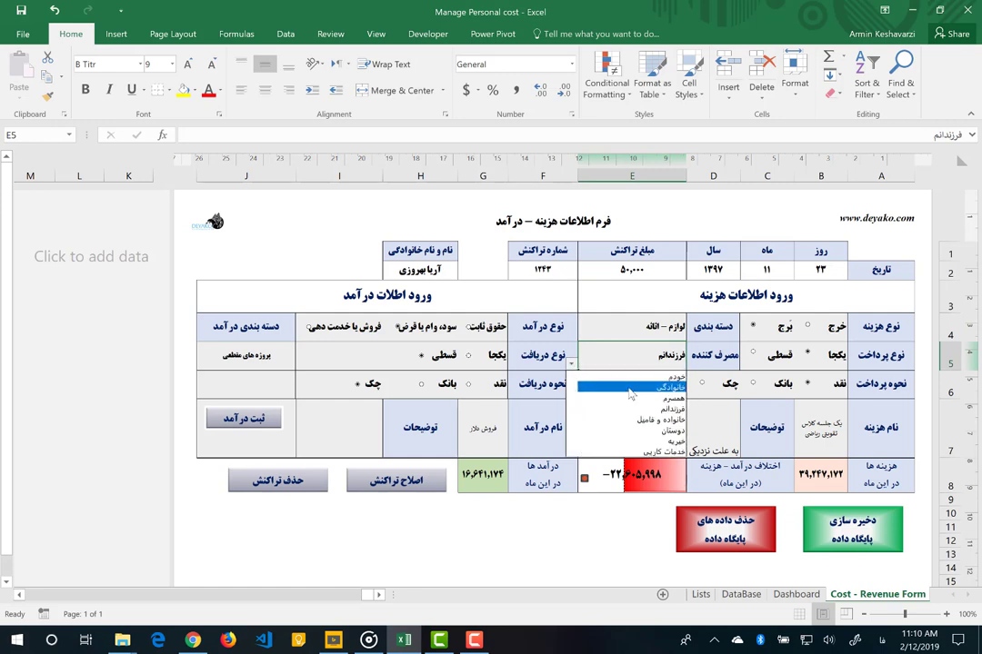
click(634, 396)
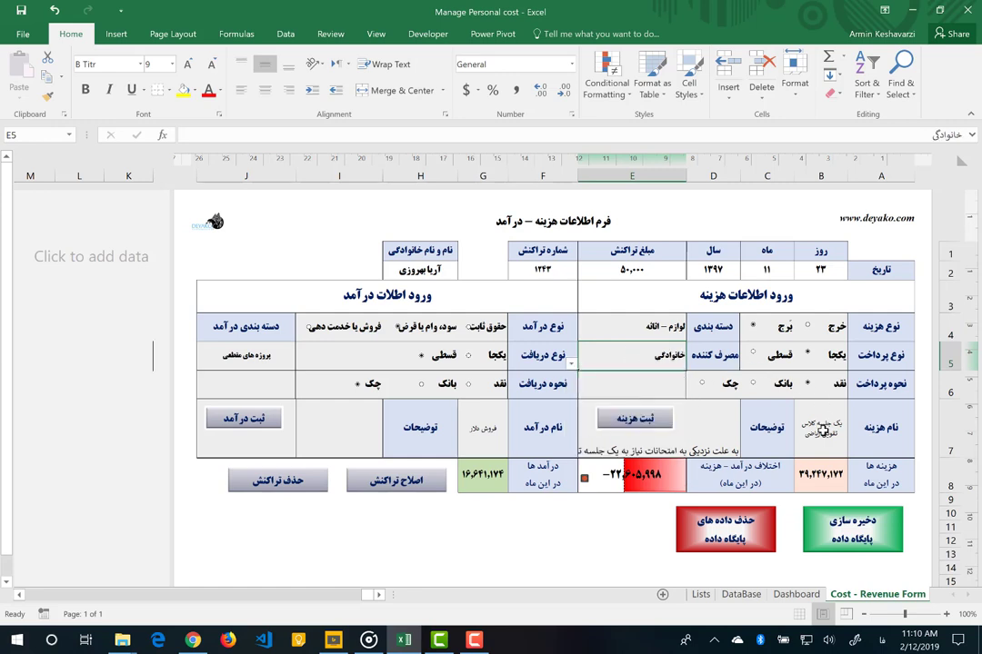
click(823, 432)
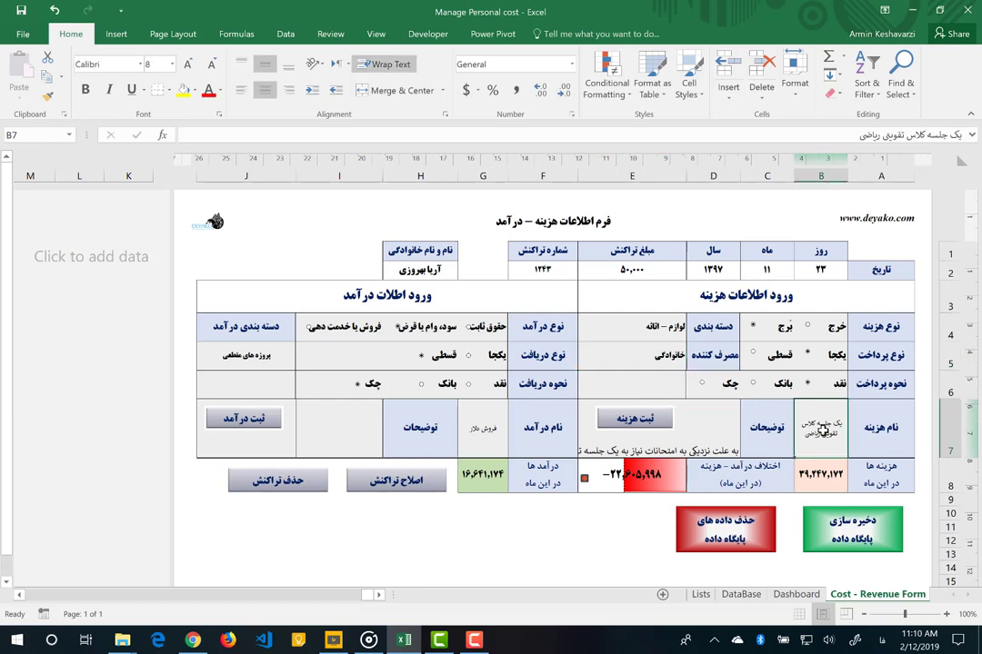
Enter expense name 'خرید ماشین ظرفشویی به صورت قسطی' in B7 and description 'پرداخت اولیه' in D7.
text(خرید ماشین)
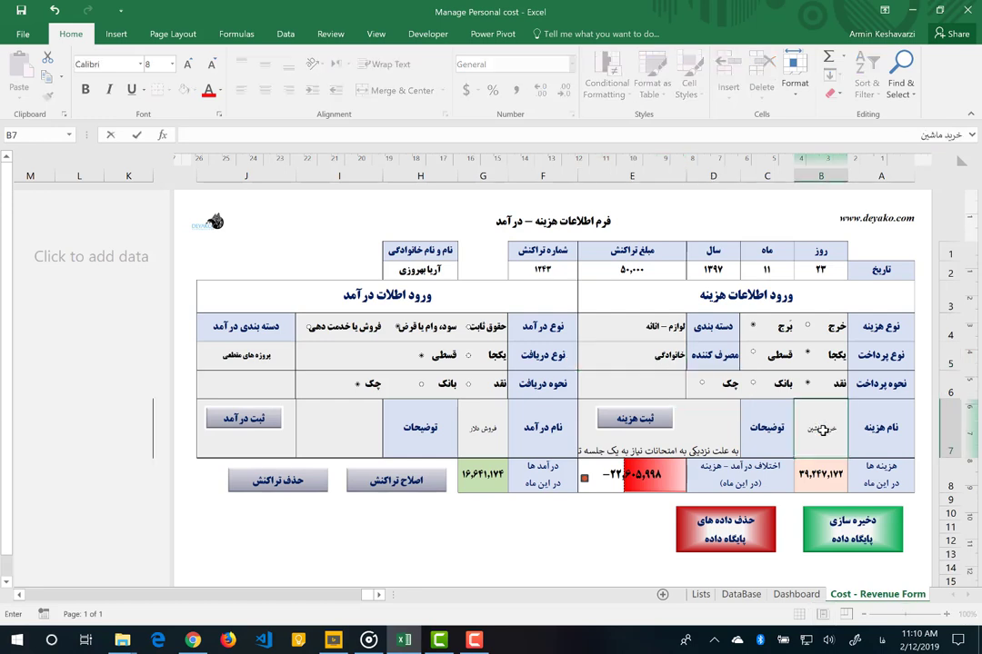
text( ظرفشی)
key(BackSpace)
key(BackSpace)
key(BackSpace)
text(فشویی به صورت)
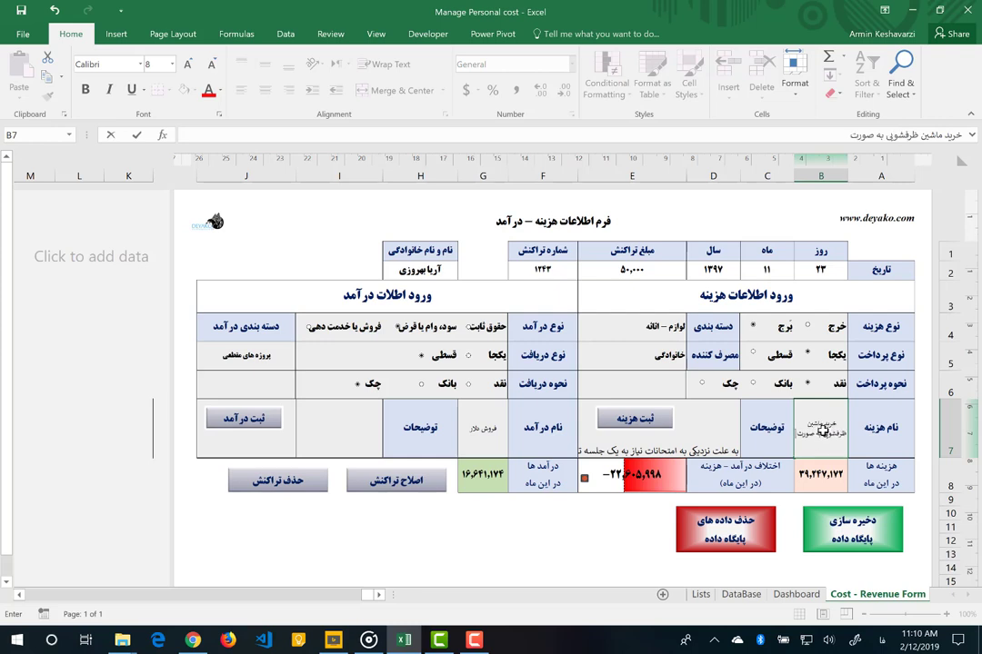
text( قسطی)
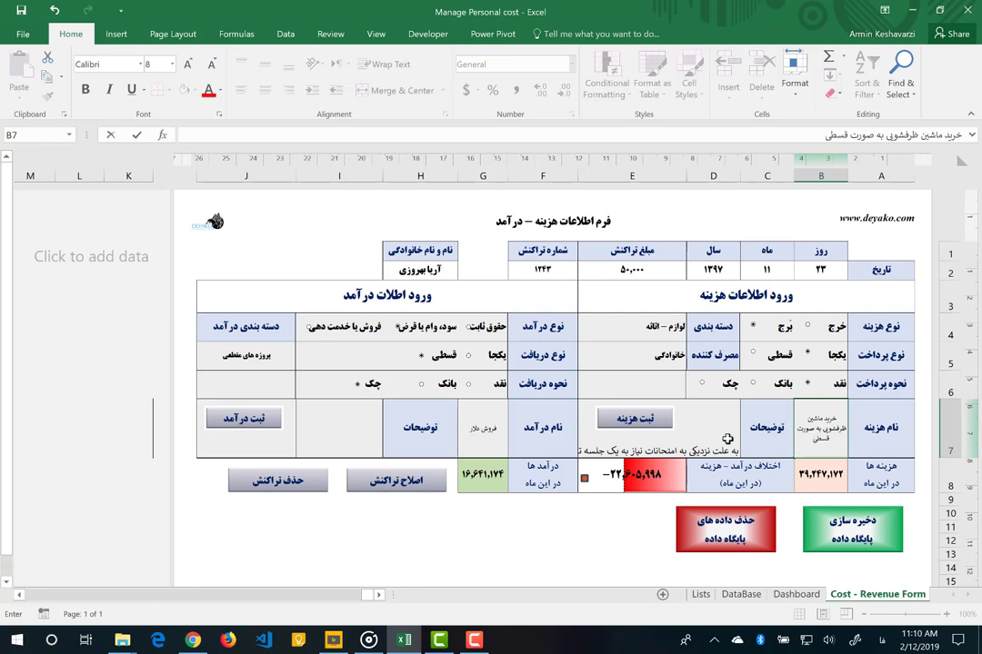
click(705, 429)
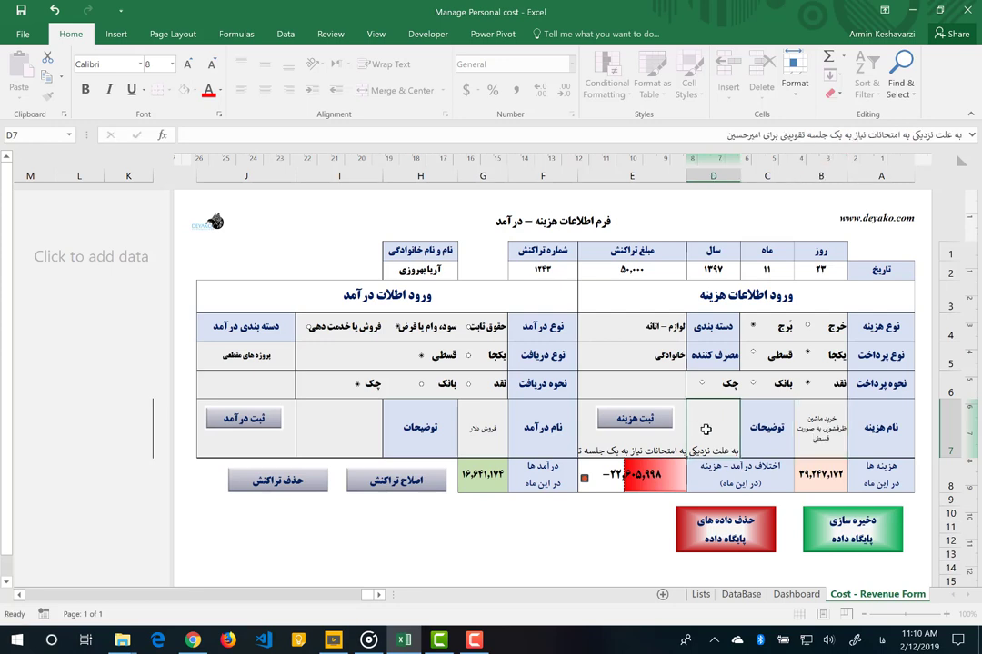
text(برداخت اولیه)
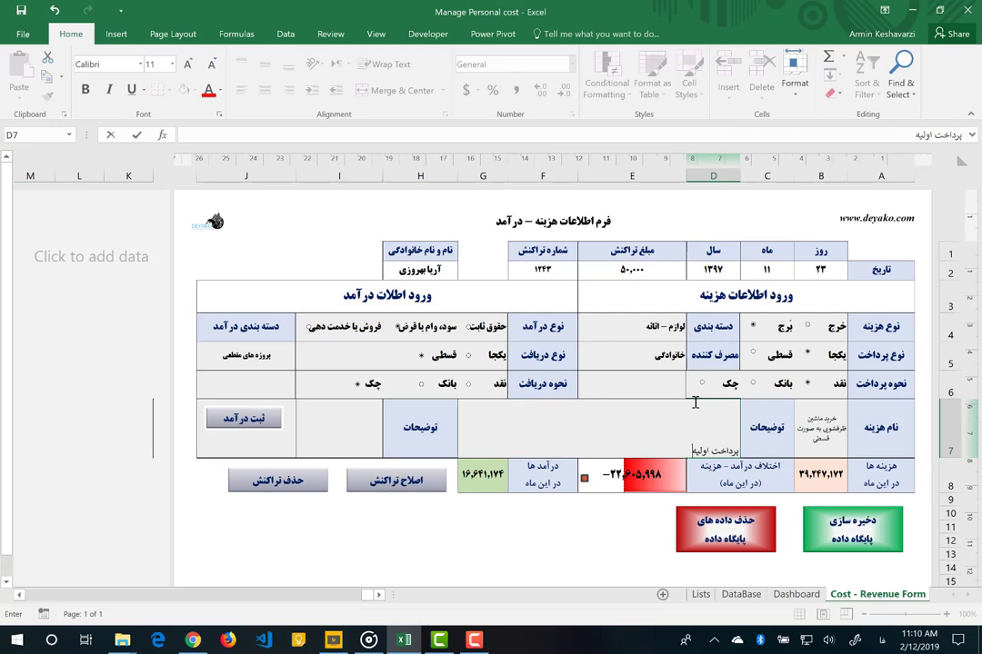
key(Return)
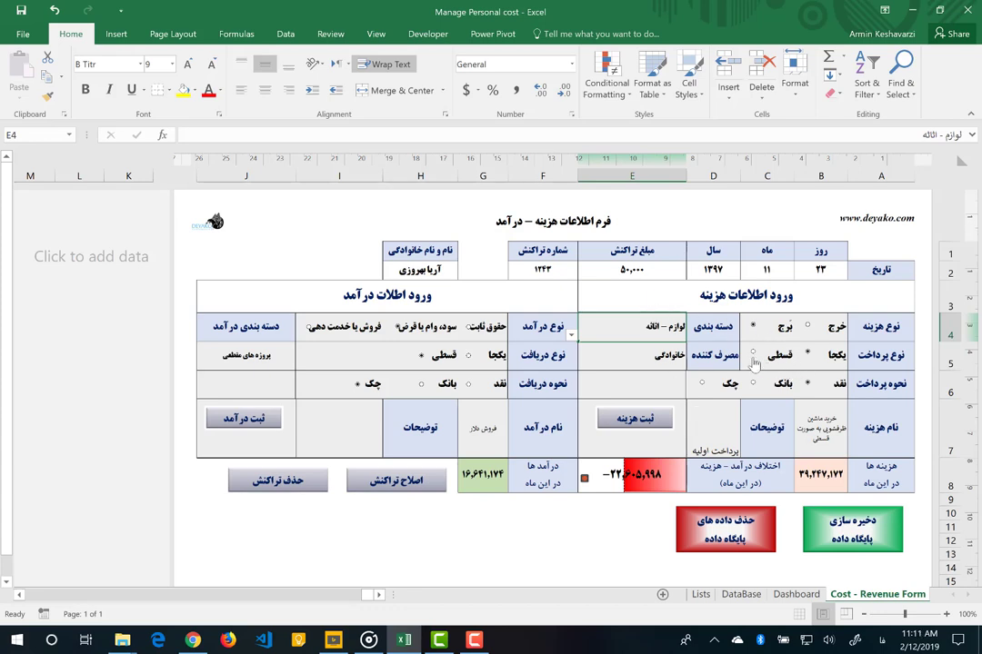
Choose چک as the payment method and submit the expense with ثبت هزینه.
click(702, 384)
click(634, 382)
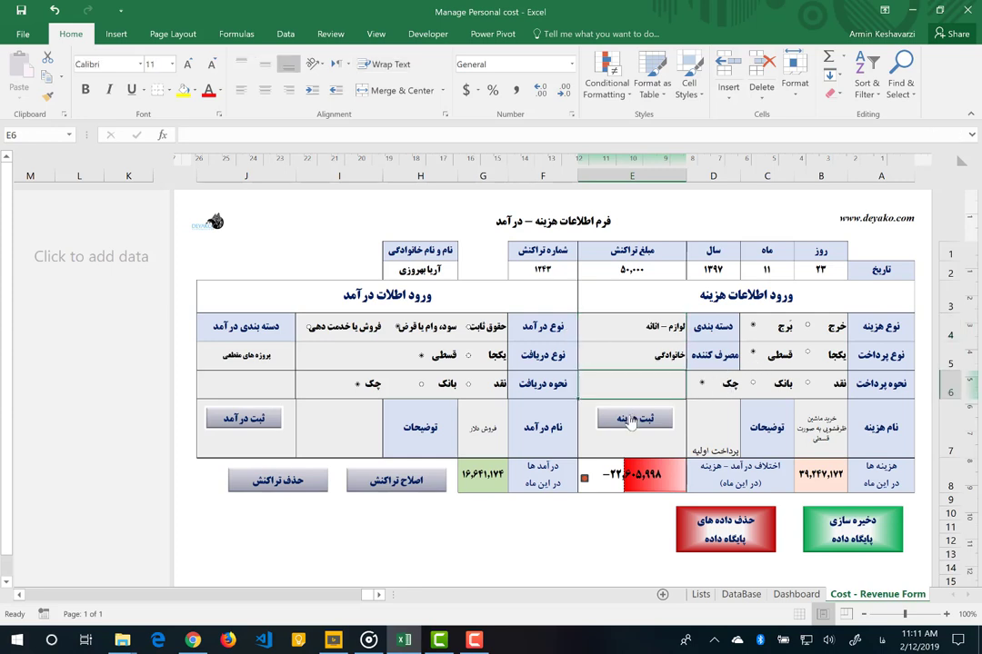
click(629, 417)
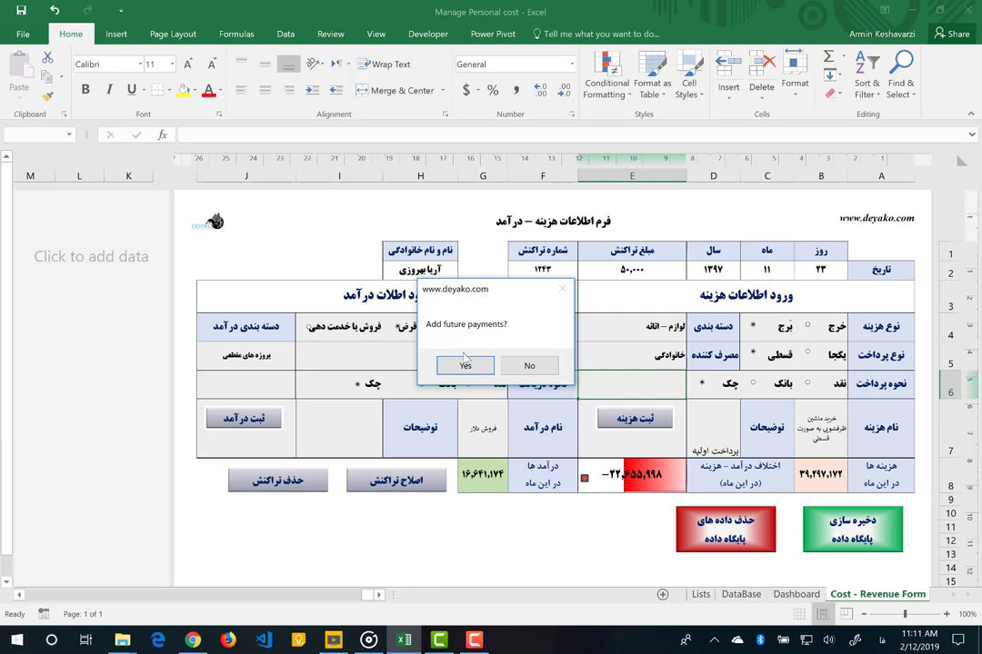
Add a 300000 installment dated 1397/11/23, transaction 2341, noted 'قسط دوم ماشین ظرفشویی'.
click(461, 367)
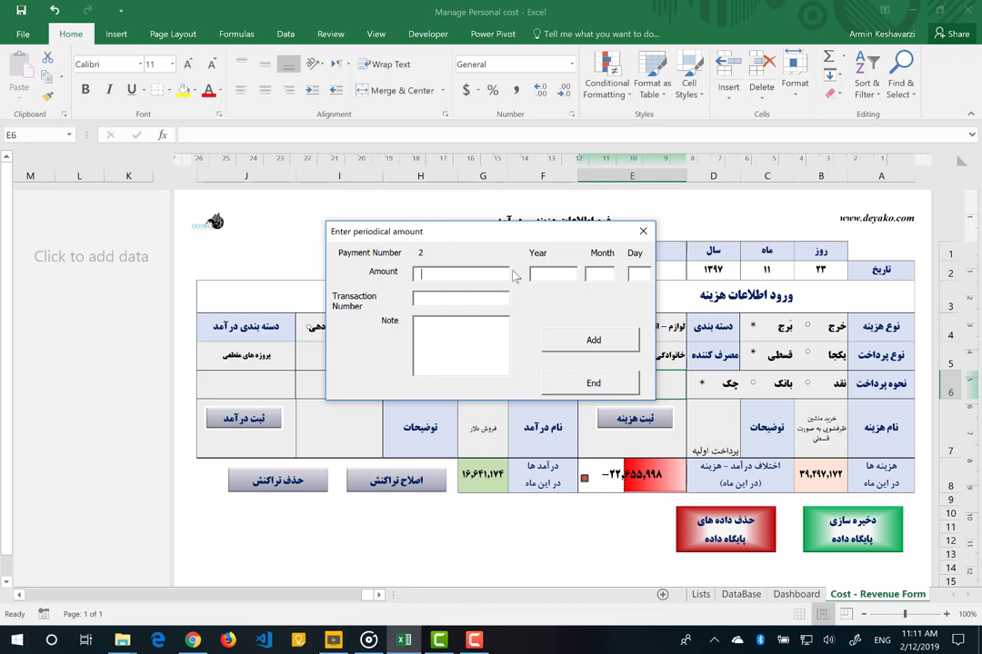
text(3000)
text(00)
text(1)
text(397)
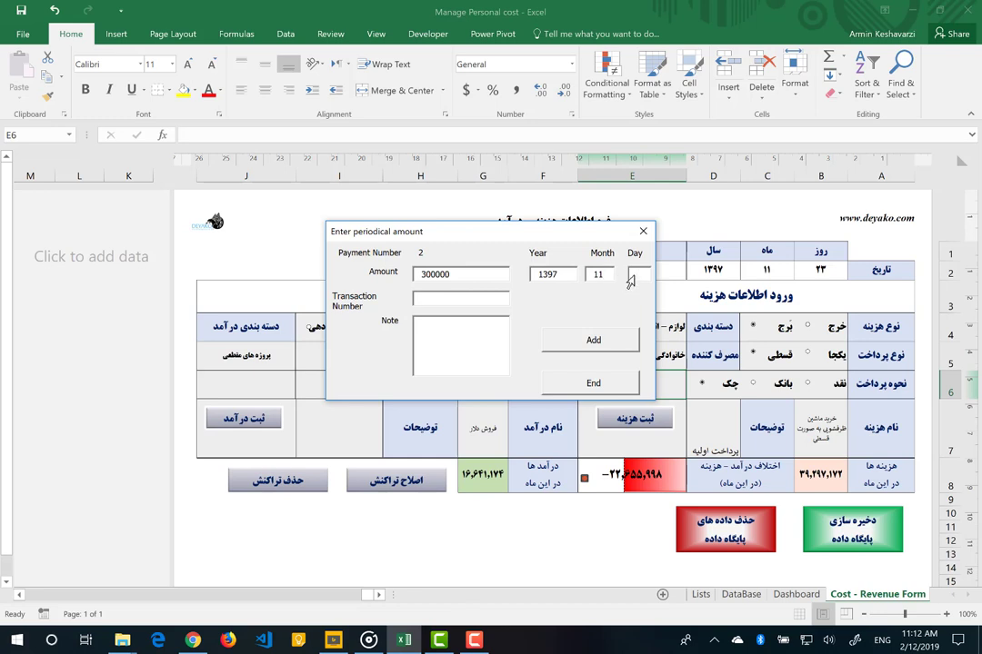
text(23)
click(466, 301)
click(414, 339)
text(قسط د)
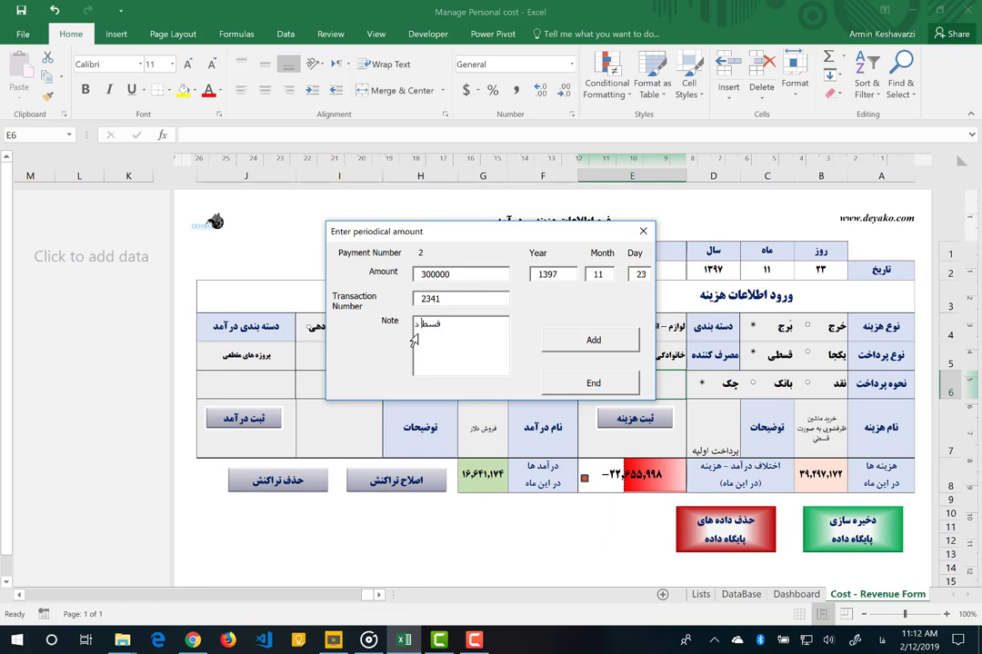
text(وم)
key(BackSpace)
key(BackSpace)
key(BackSpace)
key(BackSpace)
text(دوم ماشین)
text( ظرف)
text(شویی)
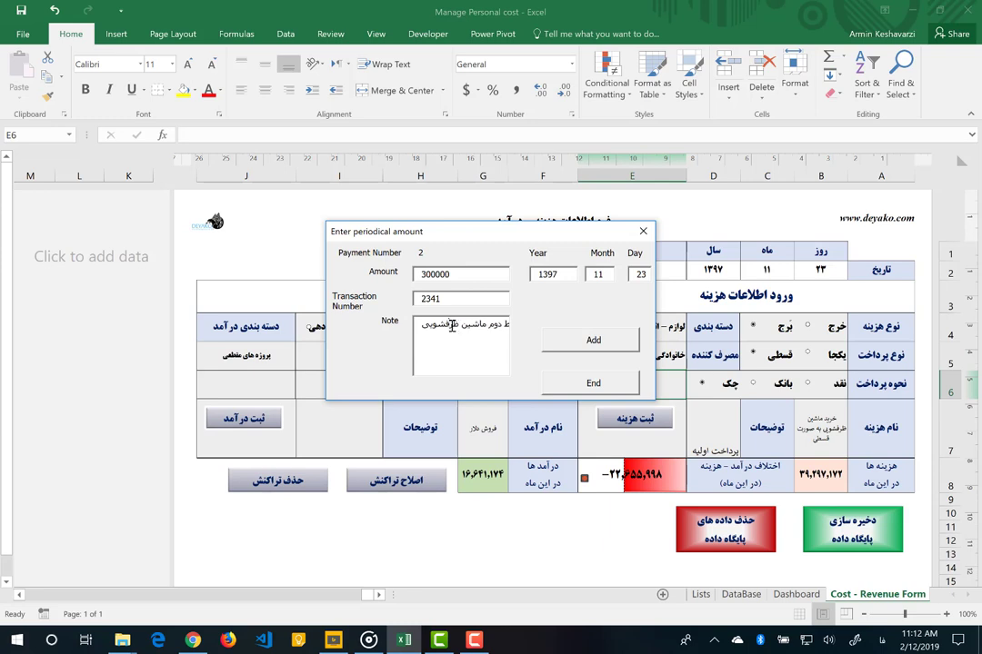
click(592, 339)
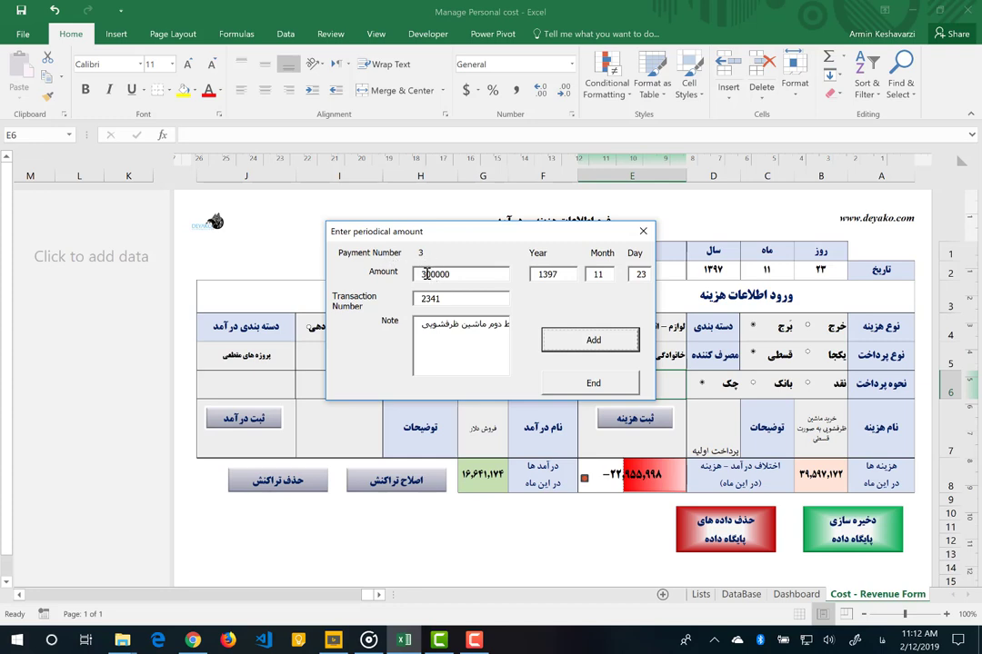
Add a 650000 installment for month 12, transaction 2341-2, with note سوم, then end entry.
click(425, 274)
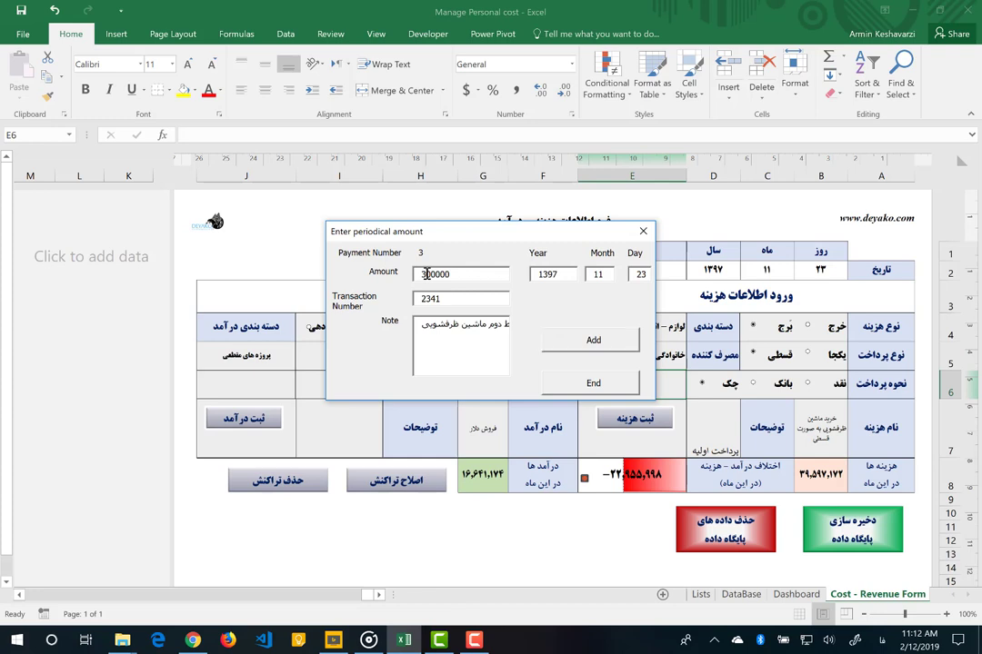
key(Delete)
key(Delete)
key(Delete)
double_click(602, 274)
text(12)
text(-2)
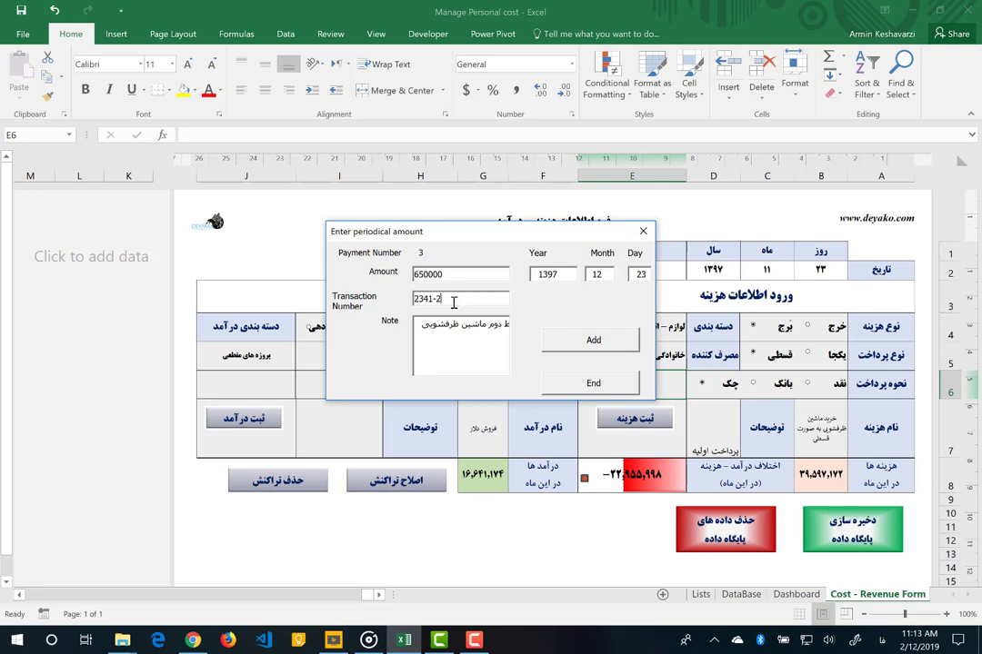
double_click(497, 326)
text(سوم)
click(573, 339)
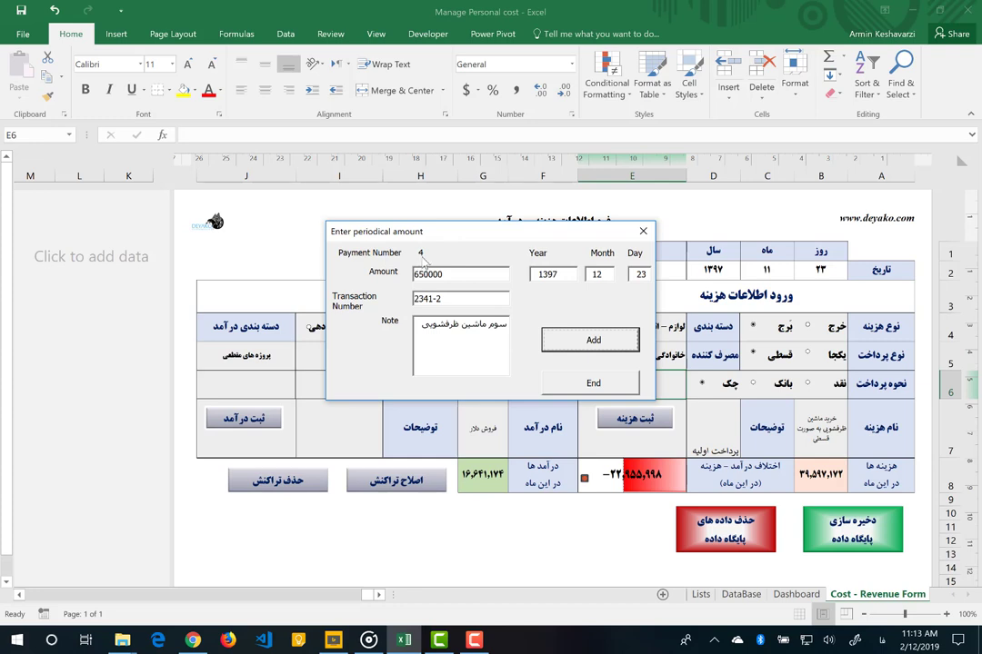
click(573, 383)
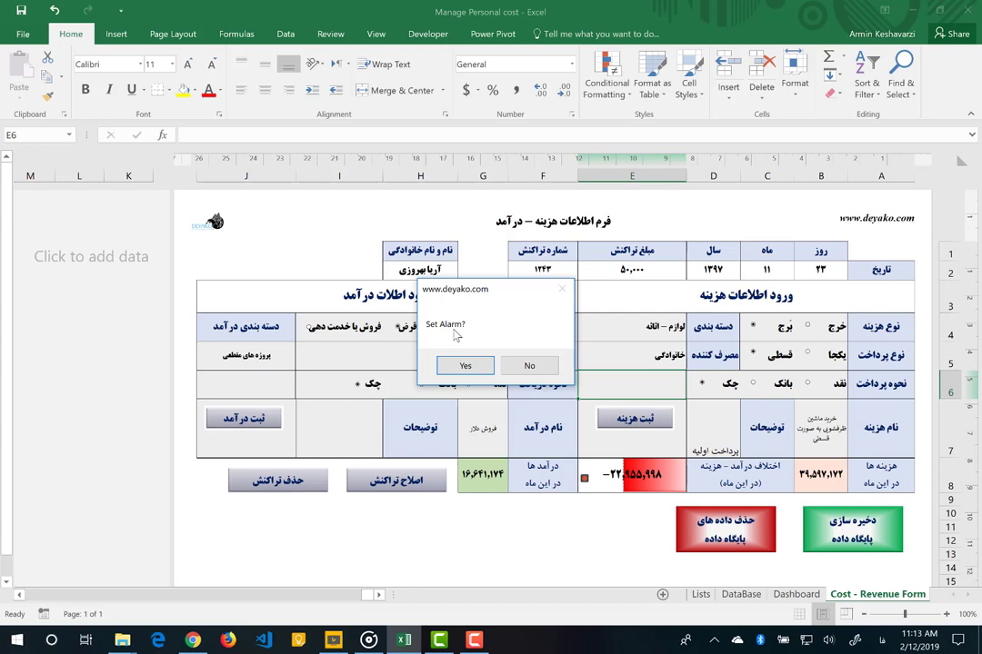
Turn on alarms for the new installments and review them on the DataBase sheet.
click(464, 365)
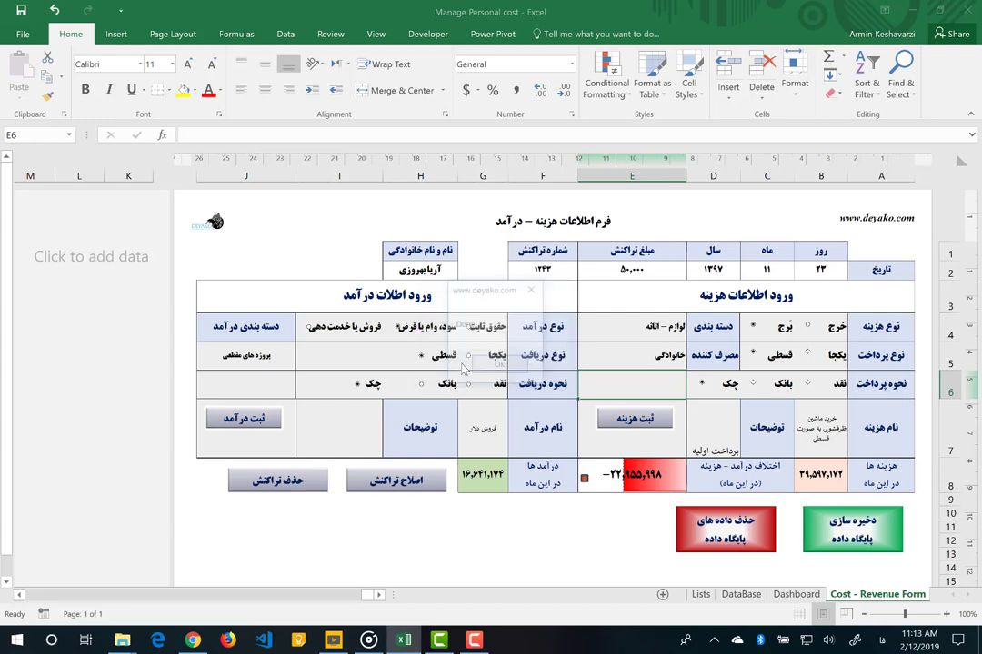
click(494, 366)
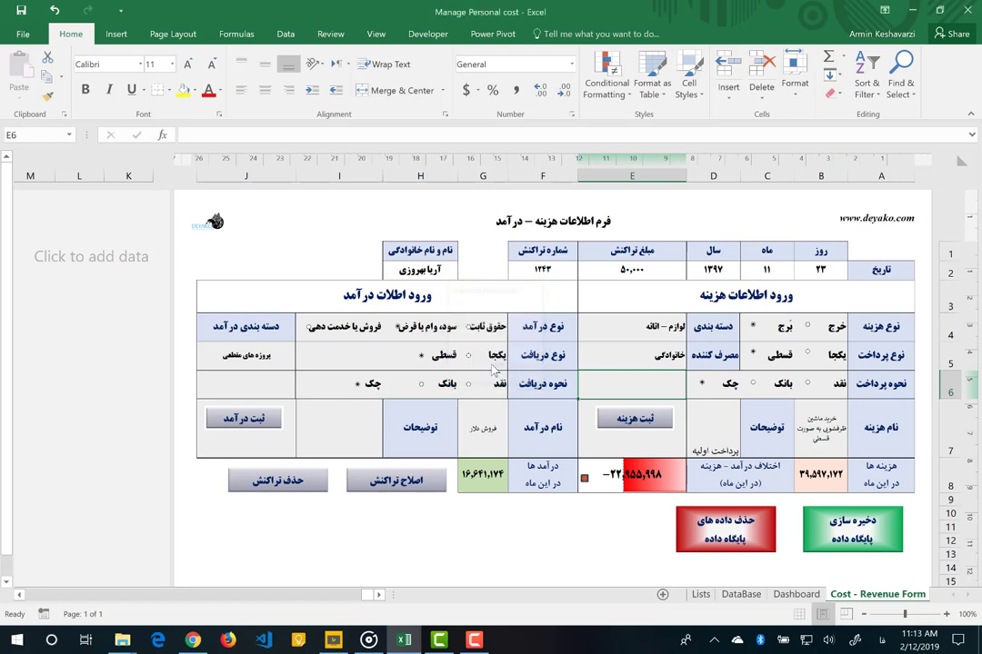
click(753, 515)
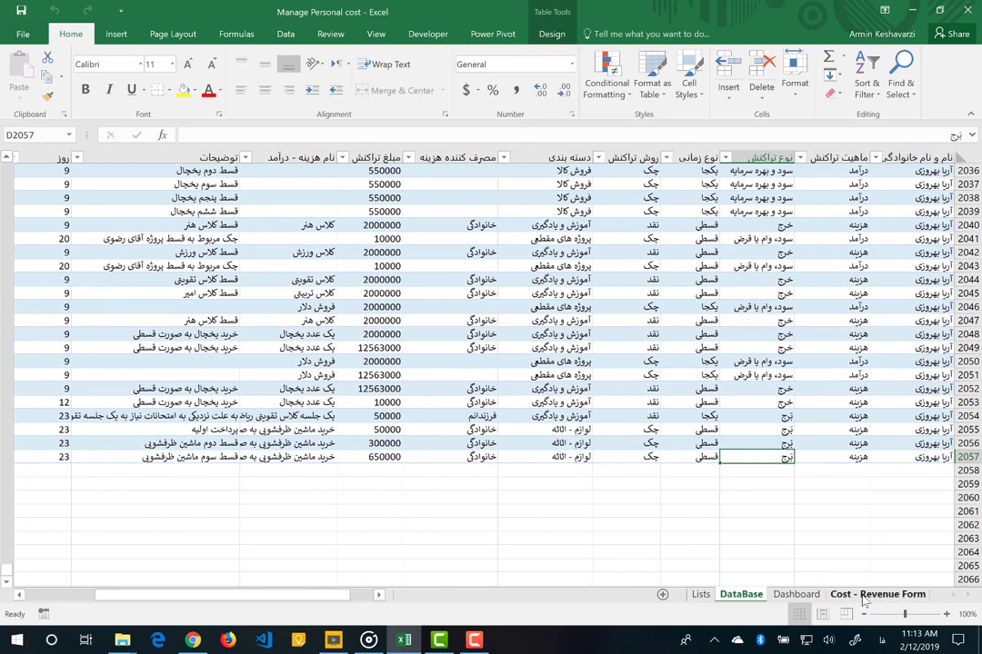
click(864, 595)
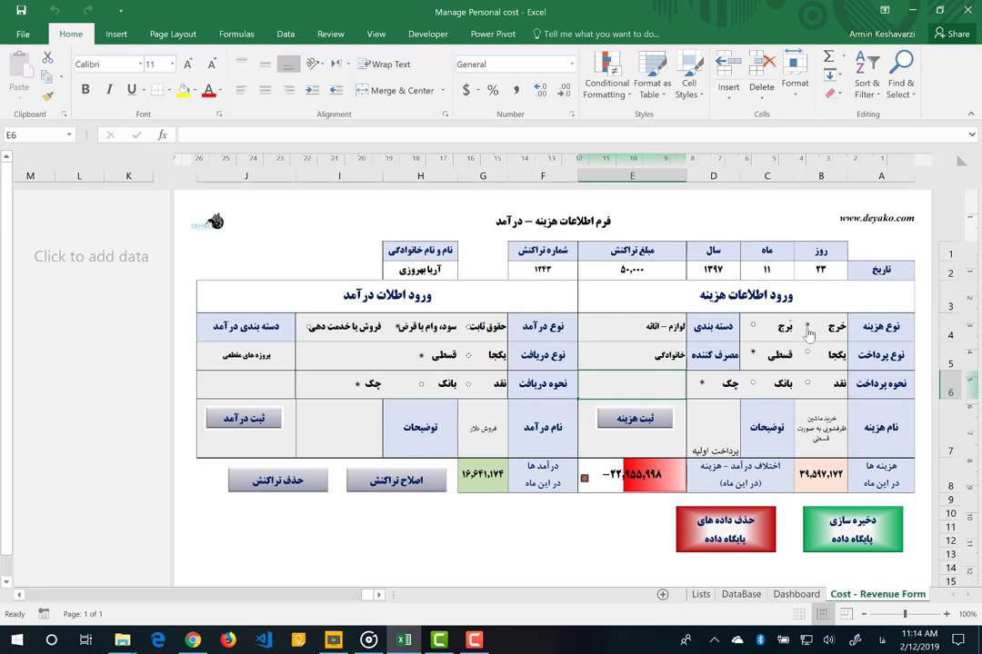
Set the expense type to خرج and apply the transaction correction with اصلاح تراکنش.
click(806, 327)
click(385, 481)
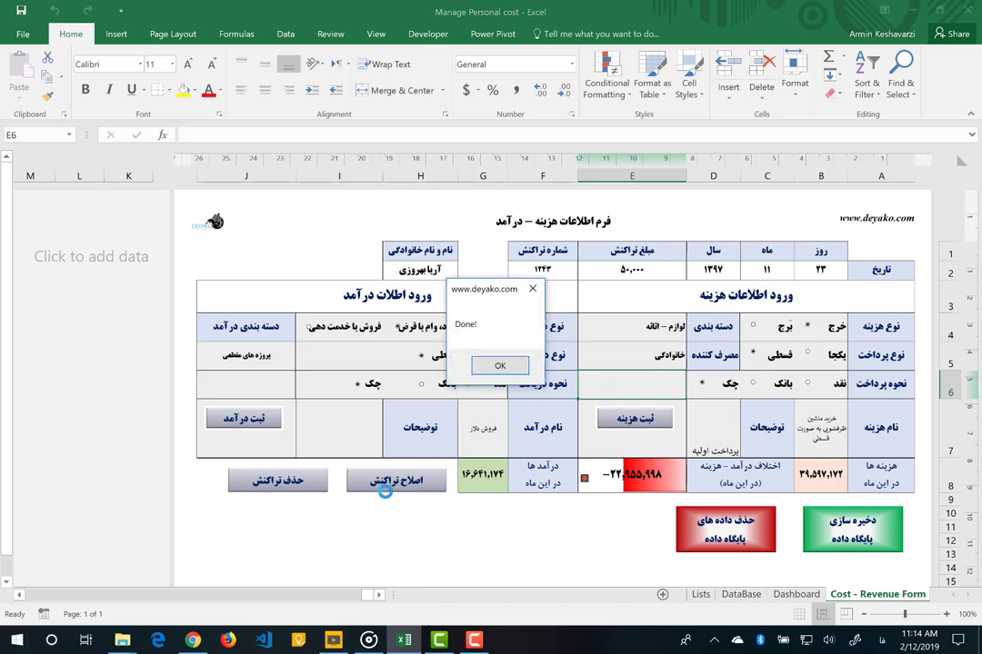
click(497, 367)
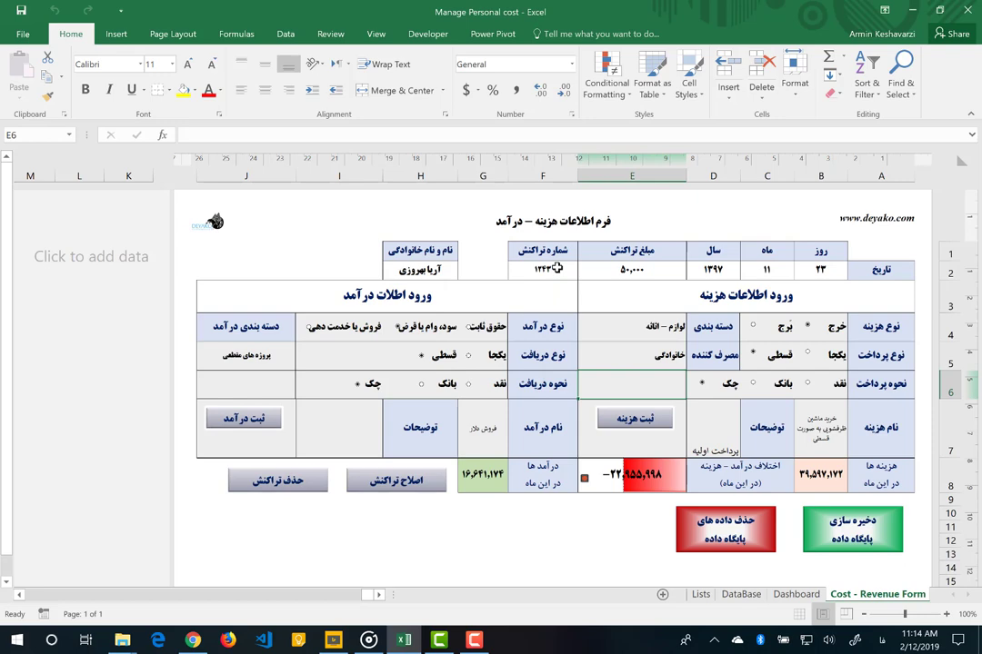
click(557, 268)
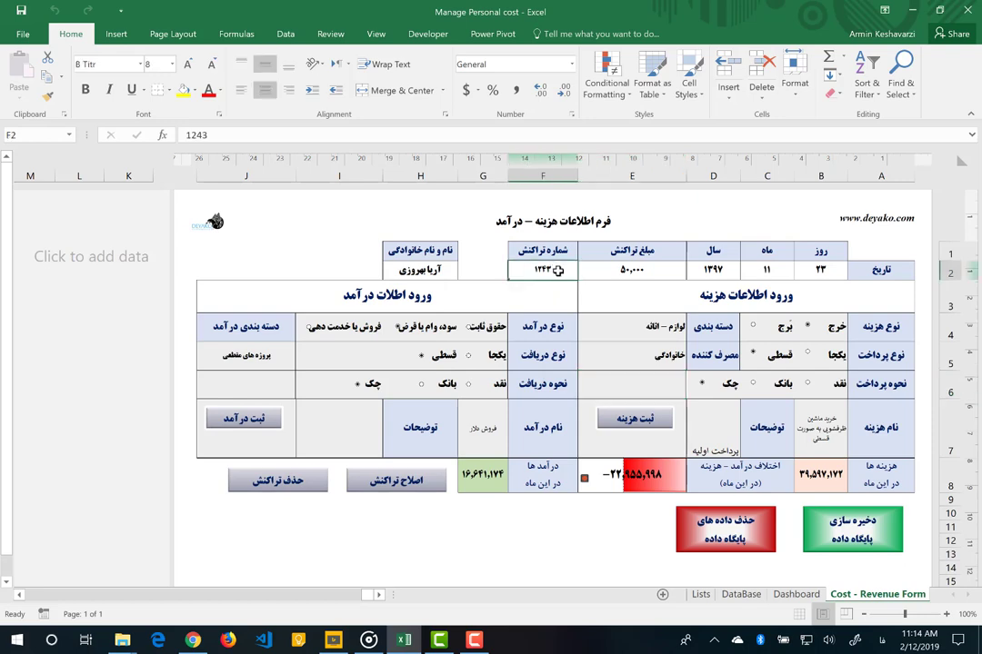
click(789, 597)
Check the transaction numbers 234, 1243, 2341 and 2341-2 on the DataBase sheet.
click(753, 595)
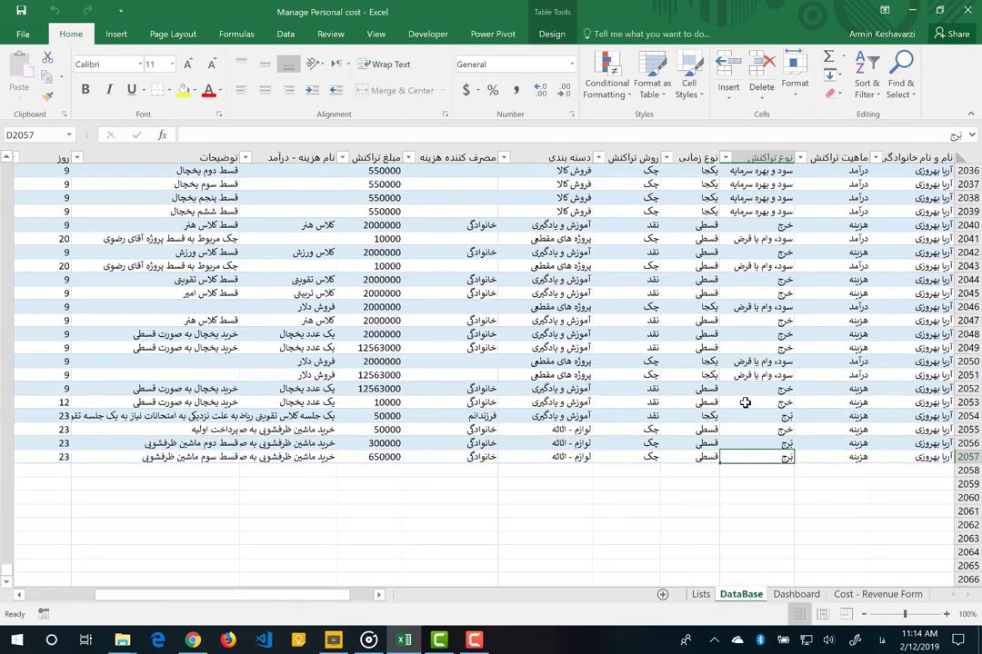
scroll(745, 402, right, 1)
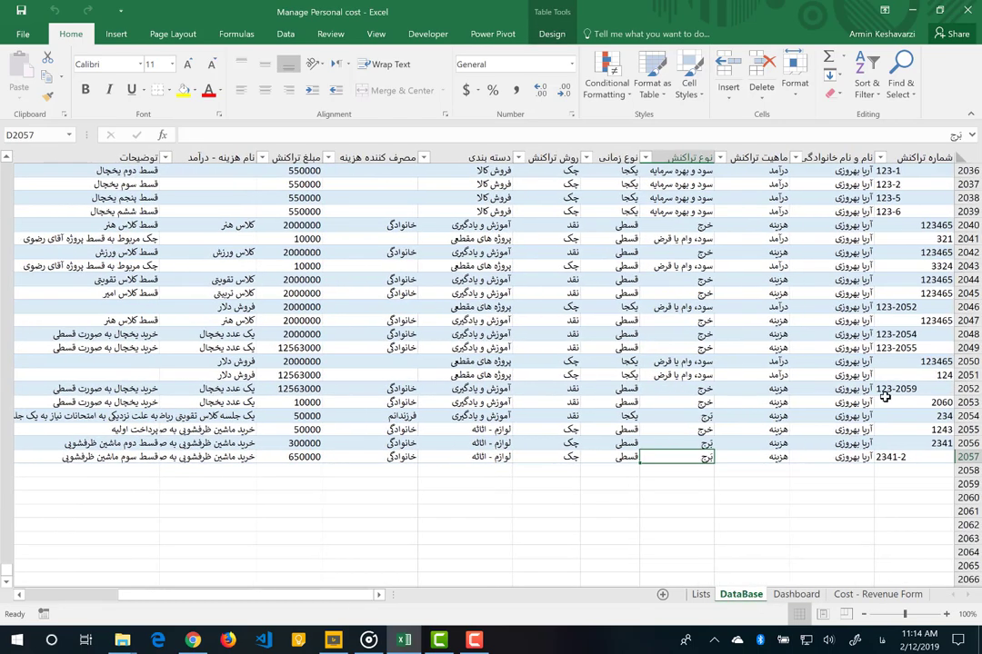
click(904, 440)
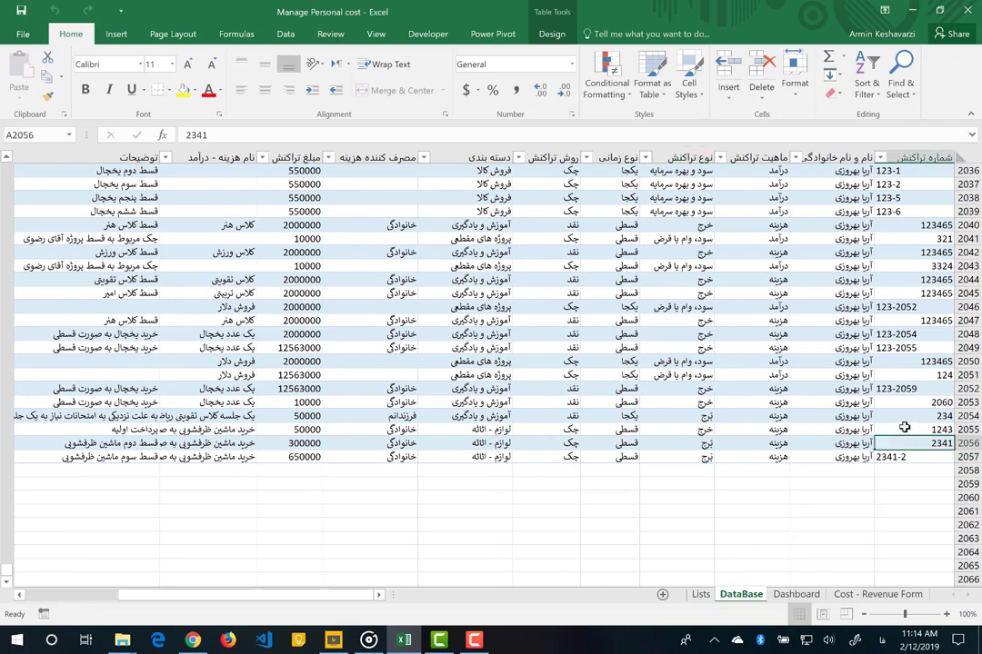
click(905, 416)
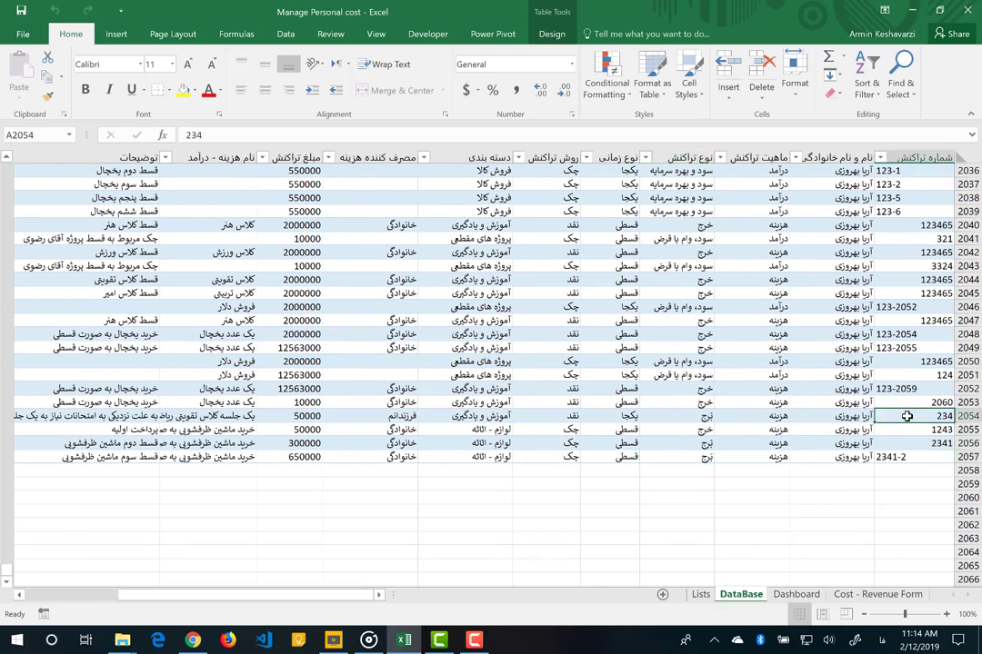
click(905, 429)
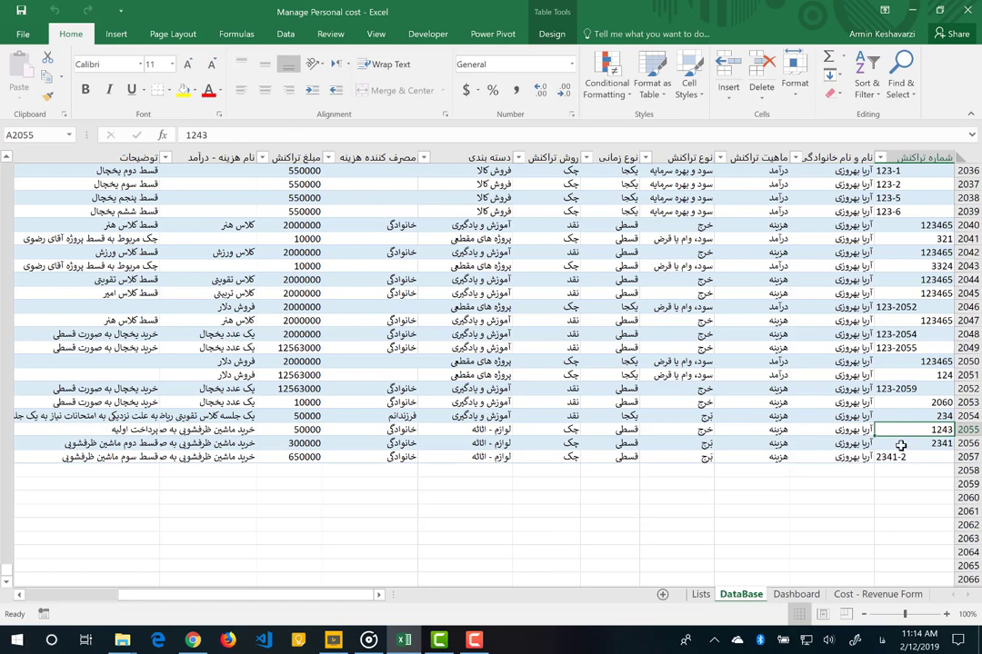
click(901, 444)
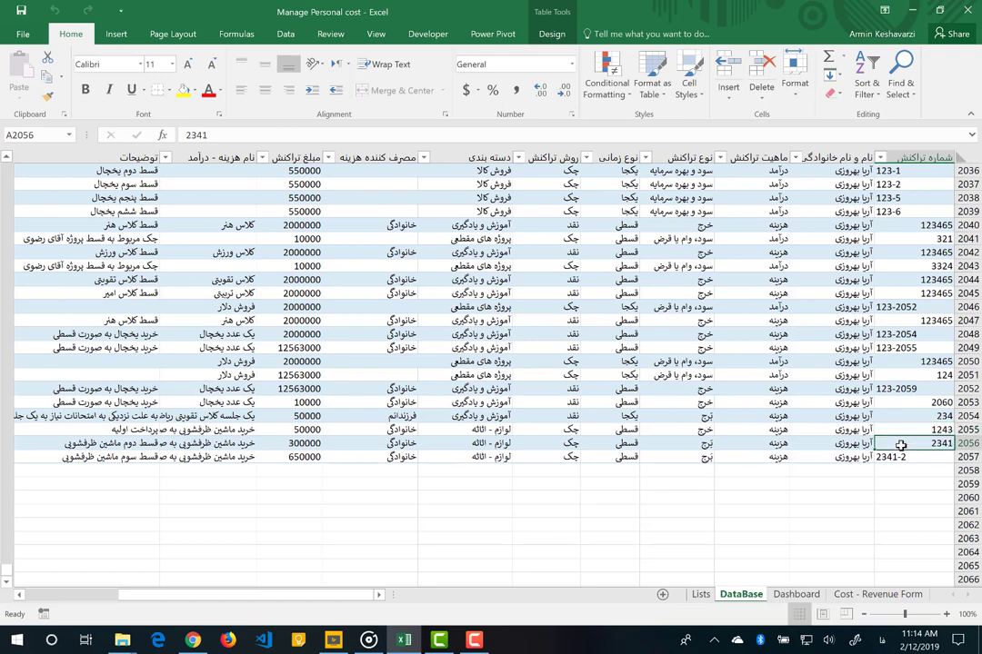
click(881, 459)
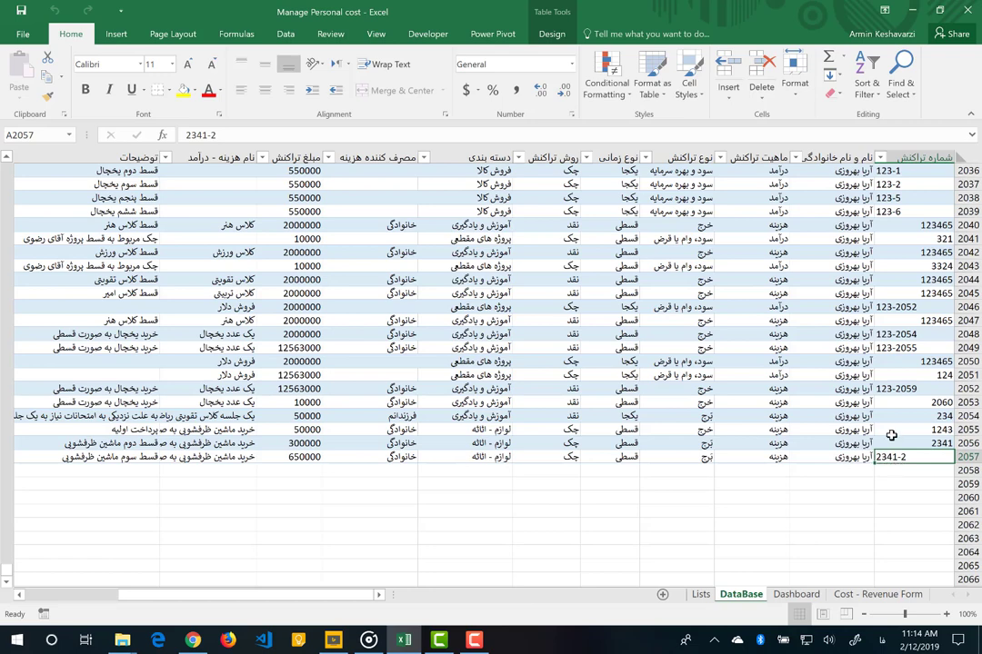
Copy the خرج transaction type from D2055 into D2056 and D2057.
click(662, 430)
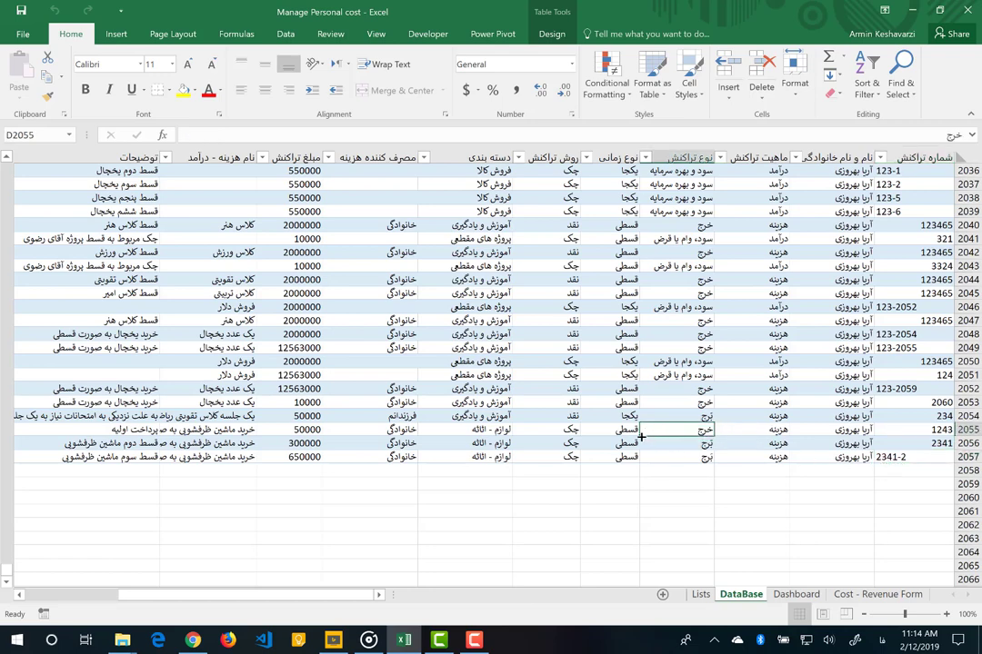
key(ctrl+c)
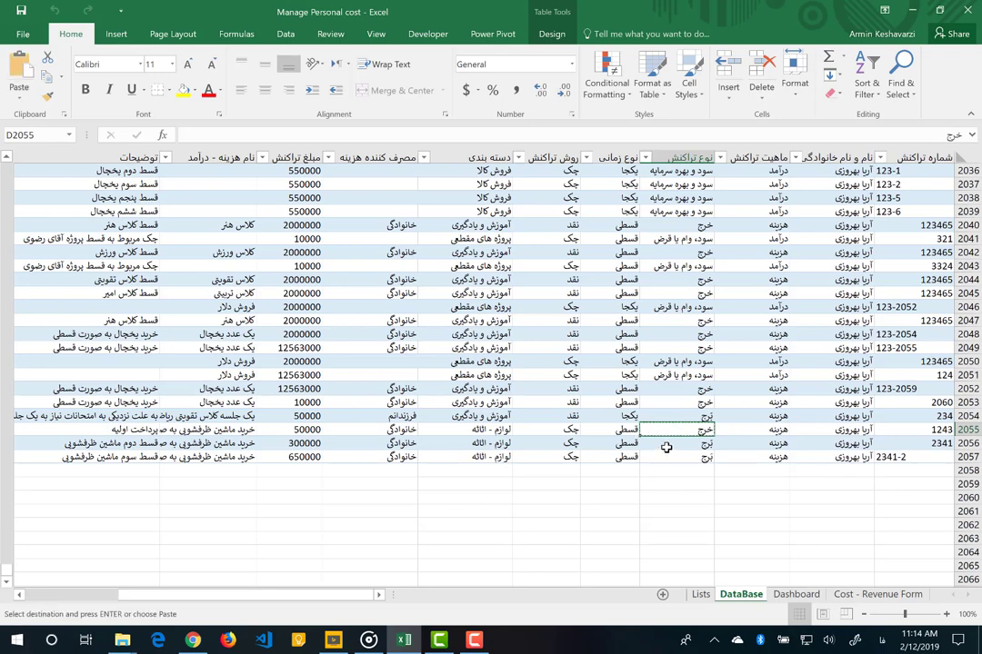
click(666, 447)
key(ctrl+v)
click(696, 458)
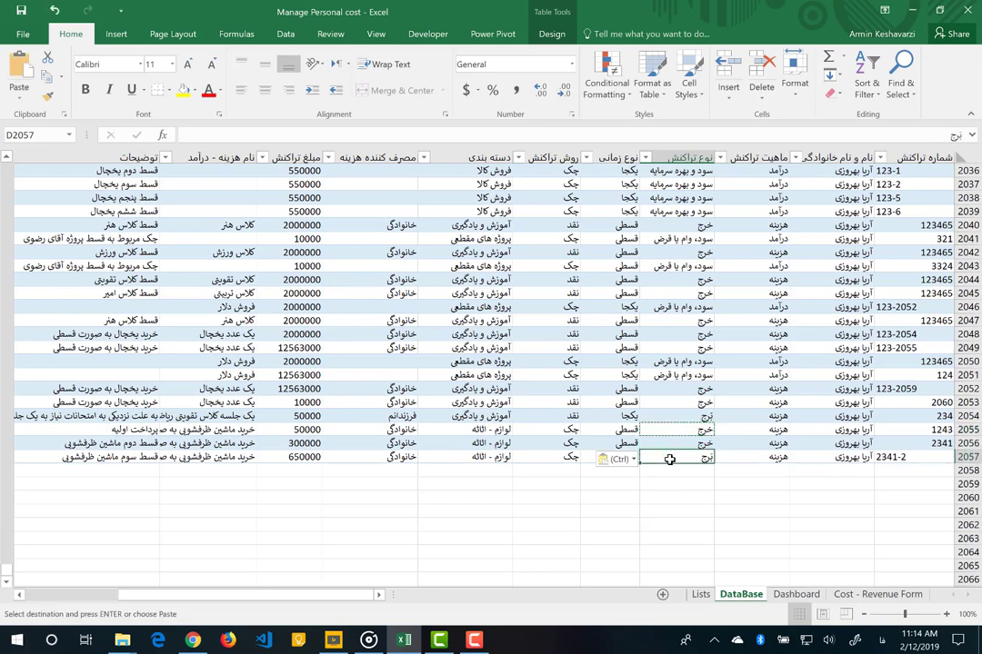
key(ctrl+v)
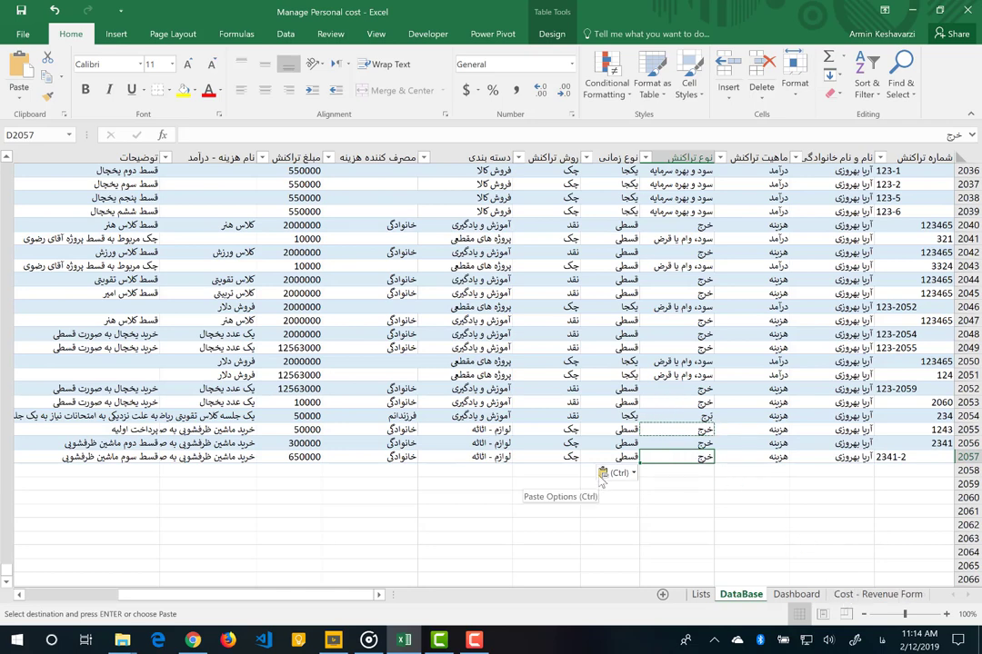
Return to the Cost - Revenue Form and save the workbook.
key(Up)
key(Left)
key(Left)
key(Left)
key(Left)
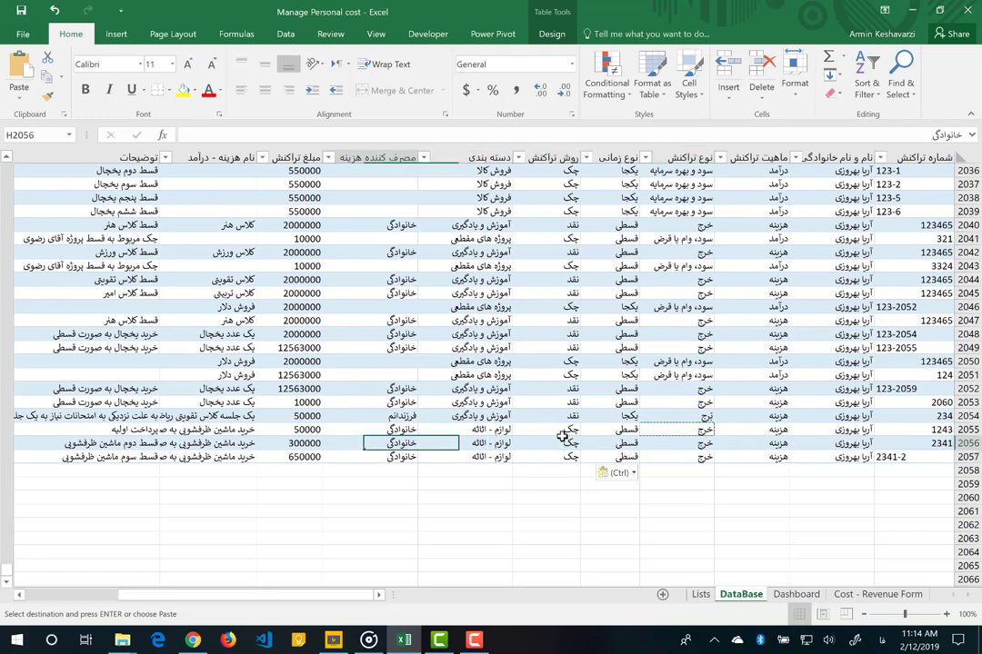
key(Left)
key(Left)
key(Left)
key(Left)
key(Left)
key(Left)
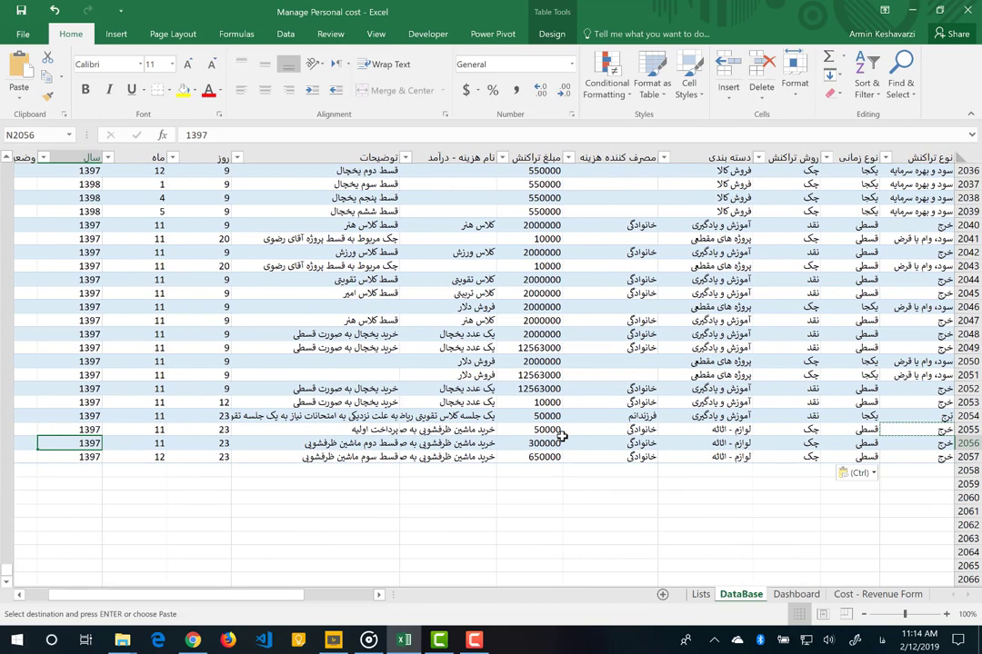
key(Left)
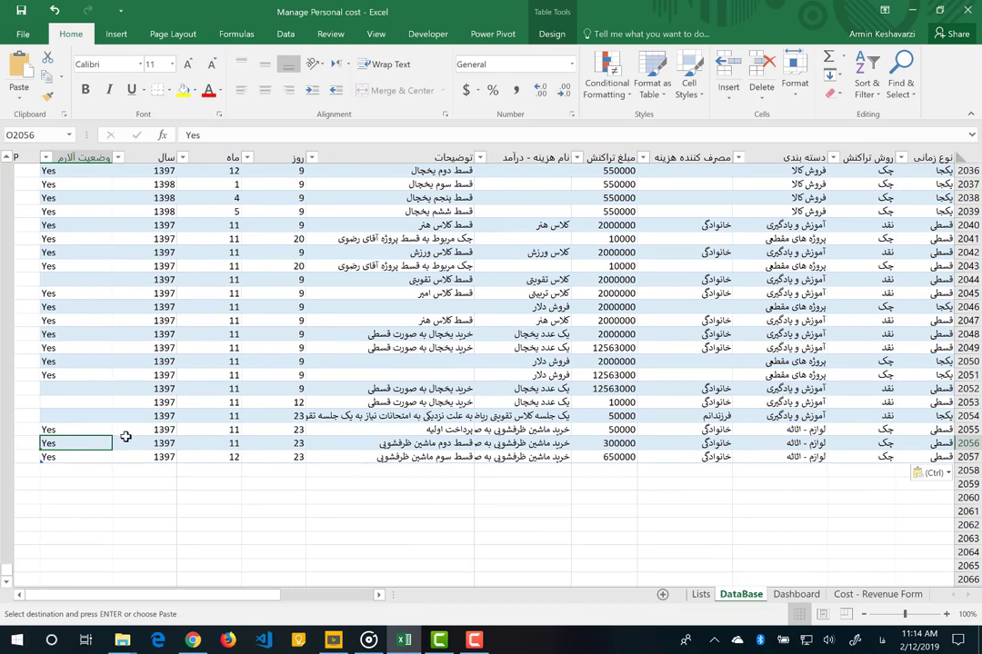
click(891, 595)
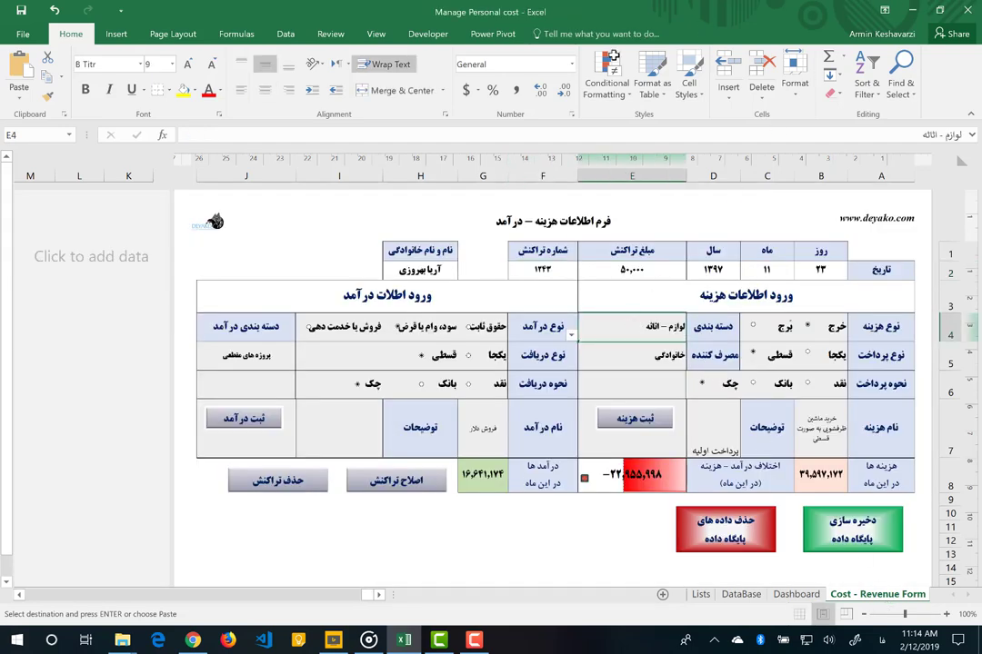
click(15, 16)
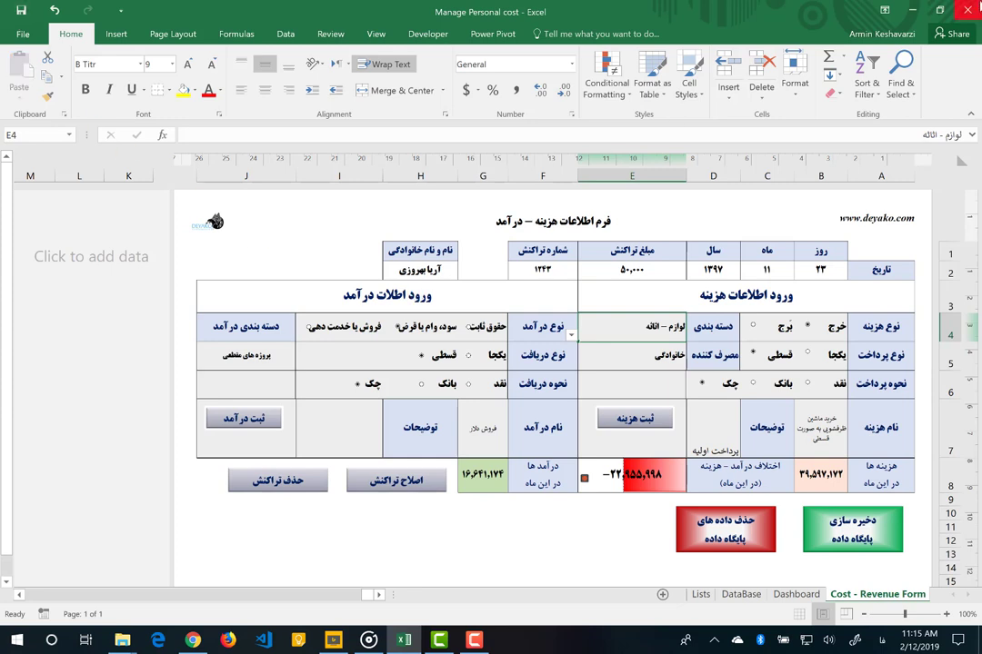
Close Excel and reopen the Manage Personal cost workbook from File Explorer.
click(968, 9)
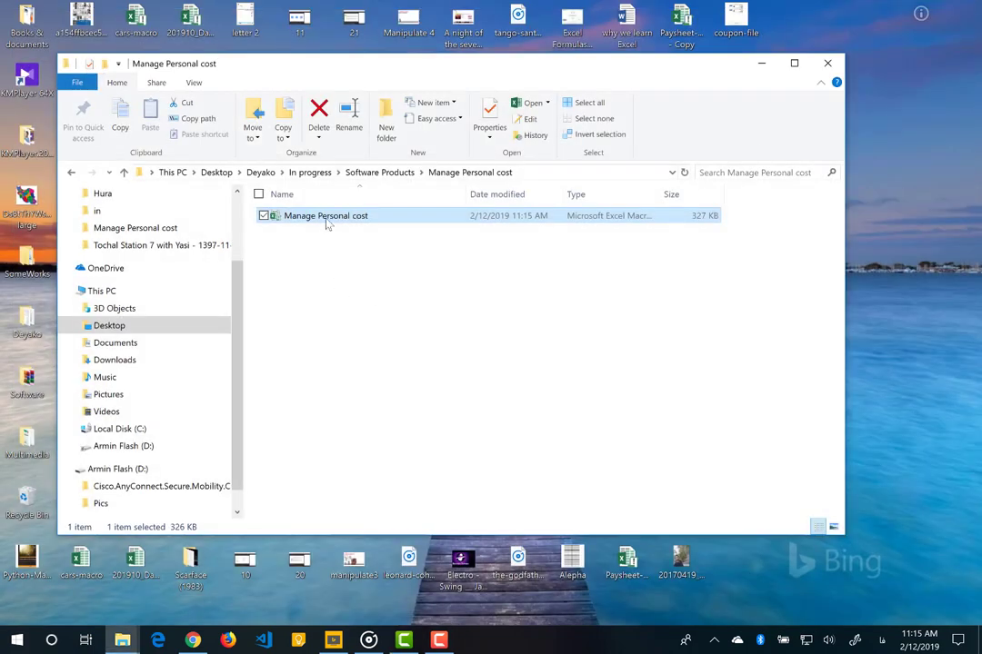
double_click(326, 216)
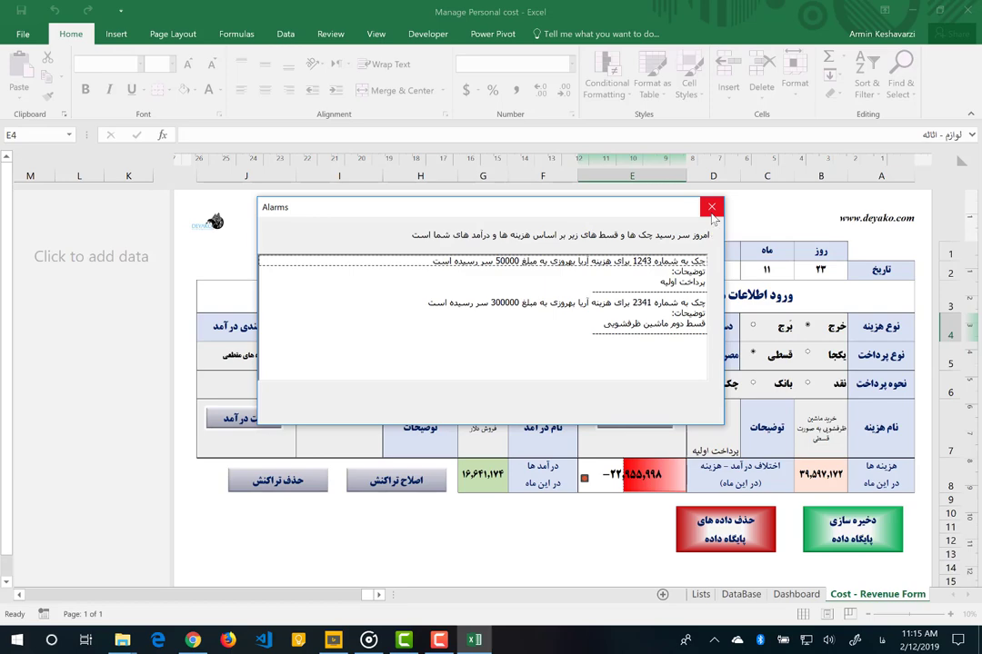
Dismiss the alarms and enter day 24, amount 5,000,000 and transaction 54345.
click(712, 208)
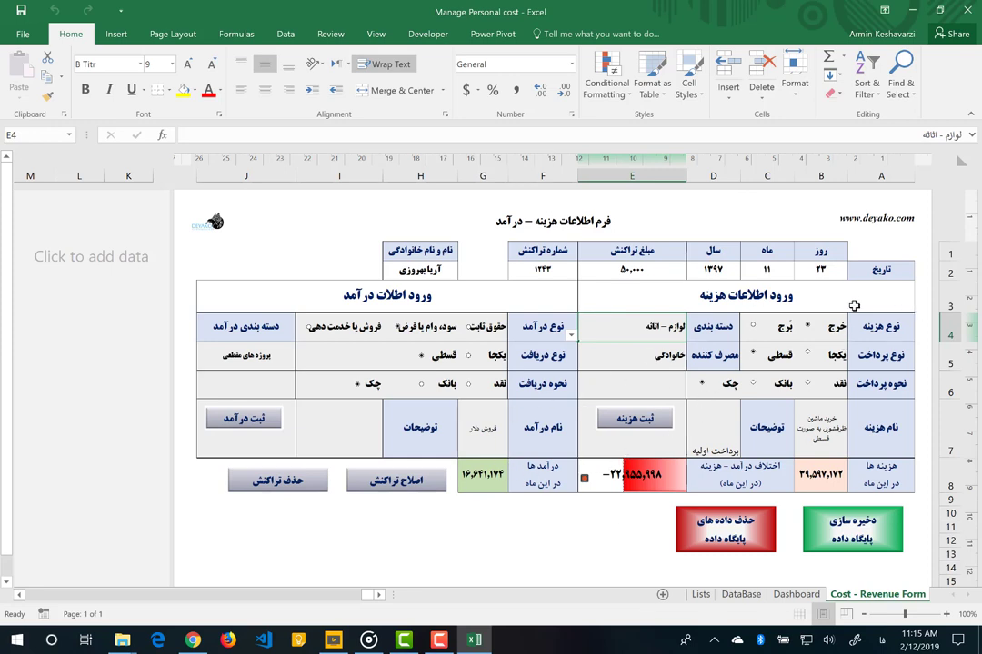
mouse_move(857, 332)
mouse_down()
mouse_move(647, 463)
mouse_move(636, 436)
mouse_up()
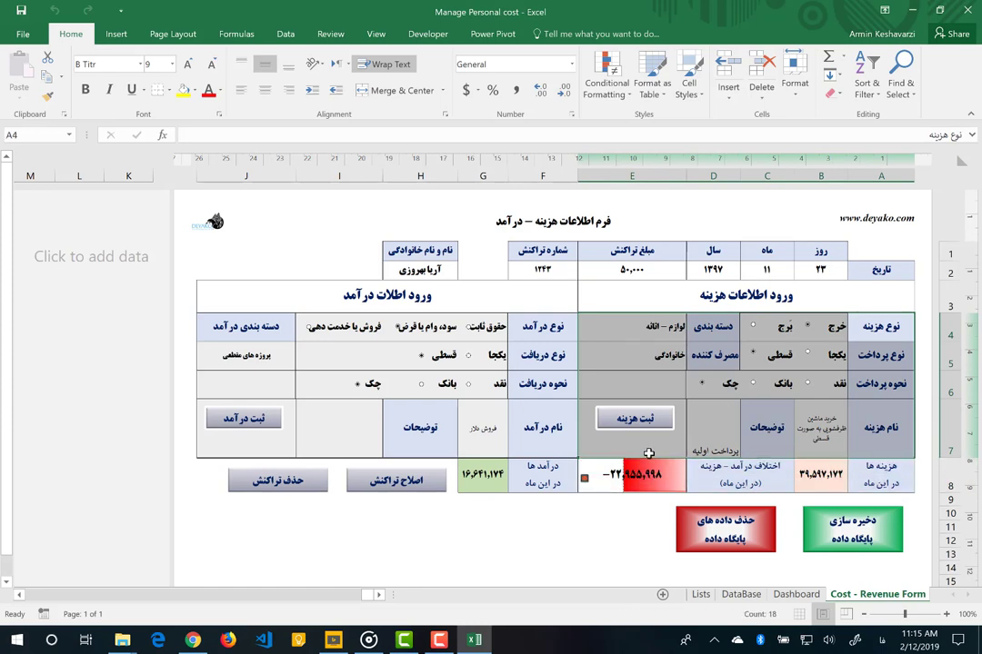
click(514, 322)
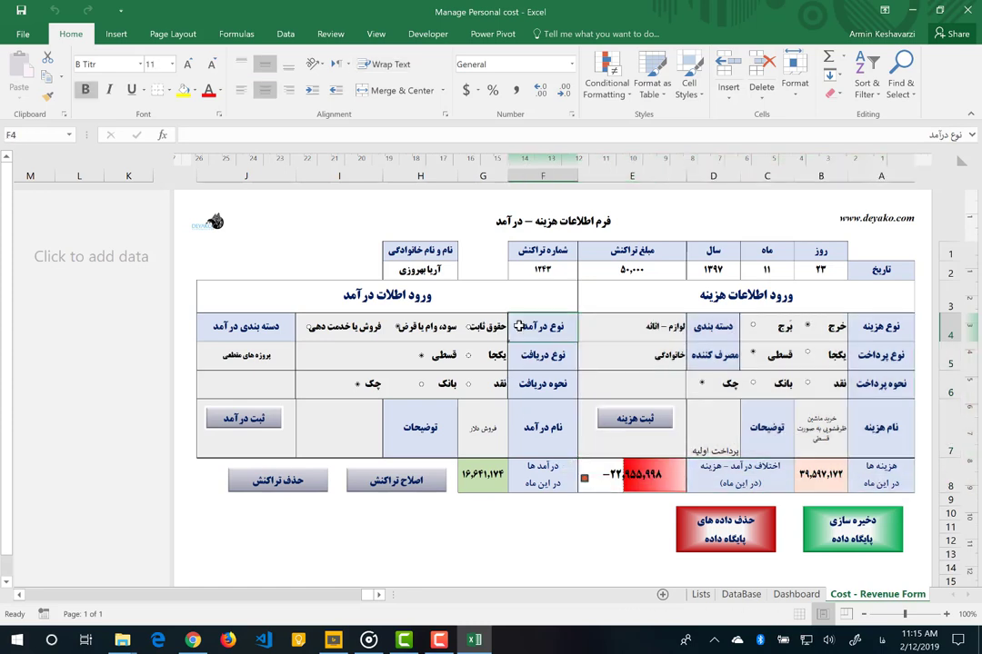
click(632, 271)
click(829, 271)
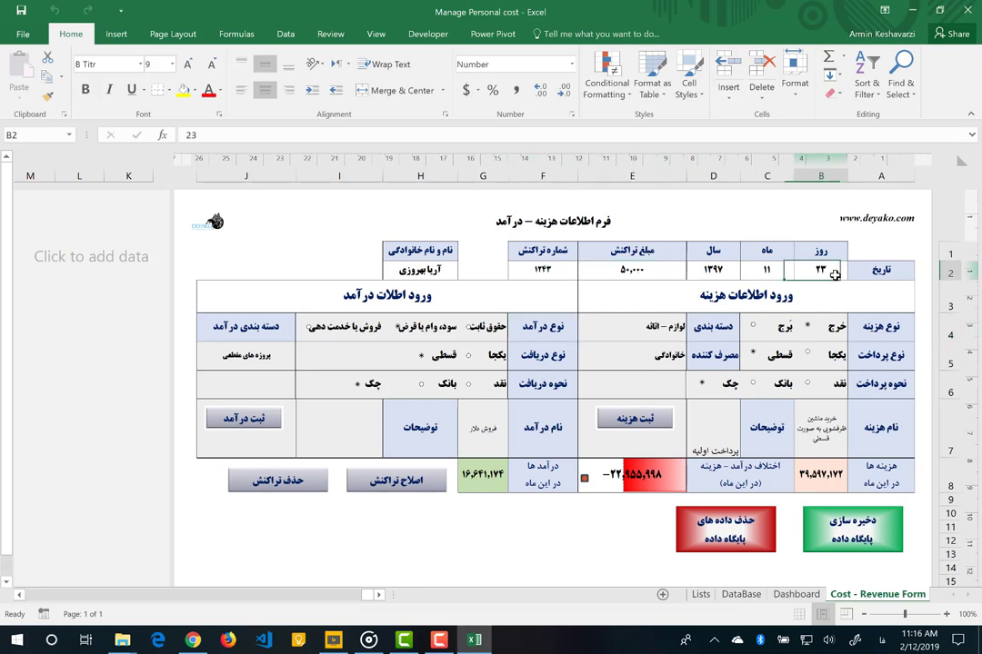
text(24)
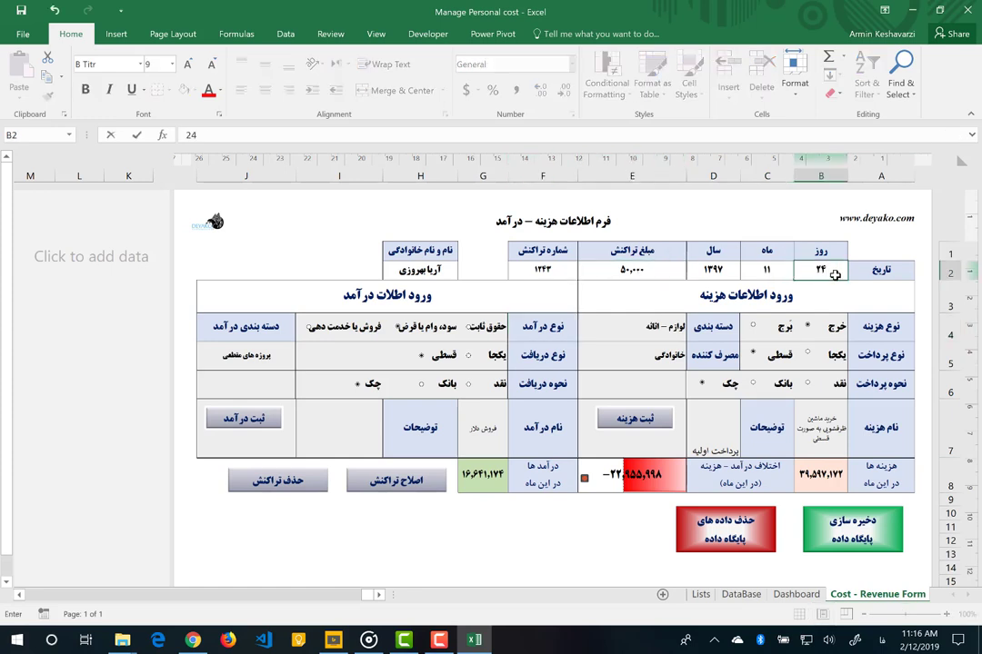
click(636, 271)
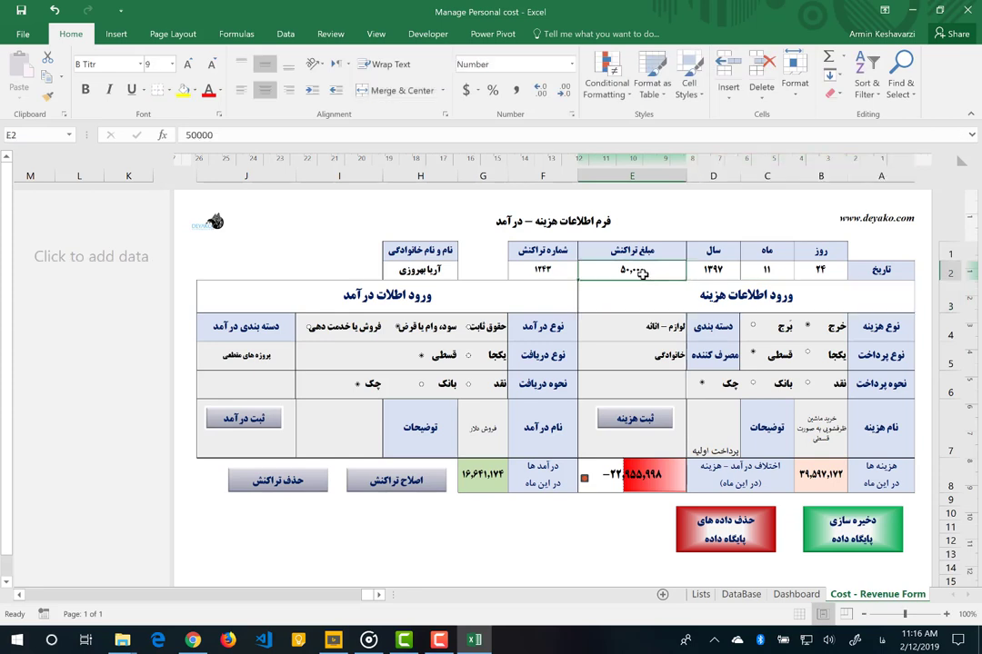
text(50000)
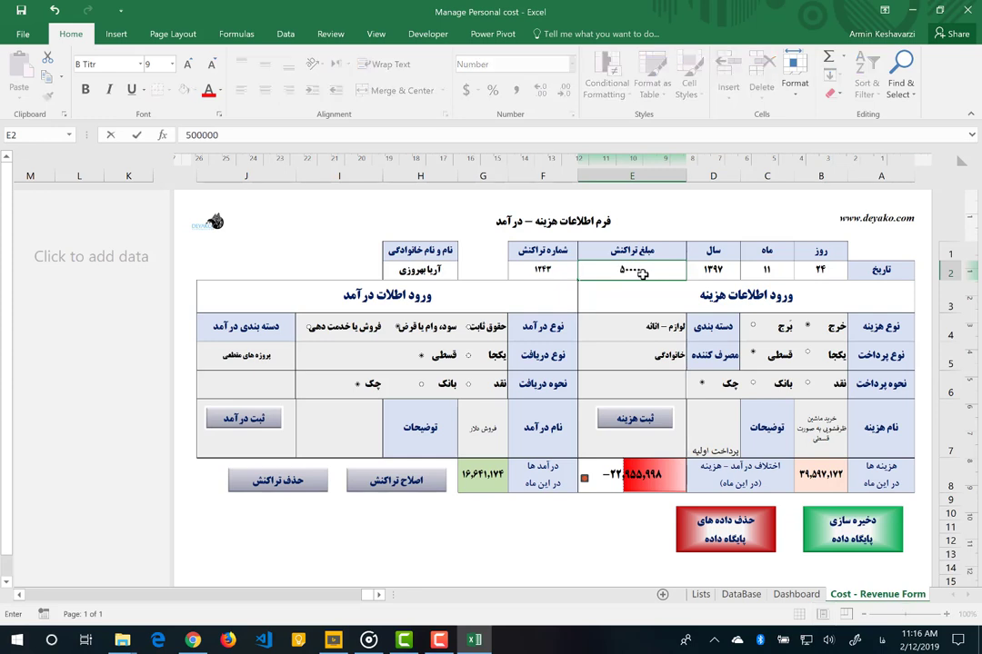
text(0)
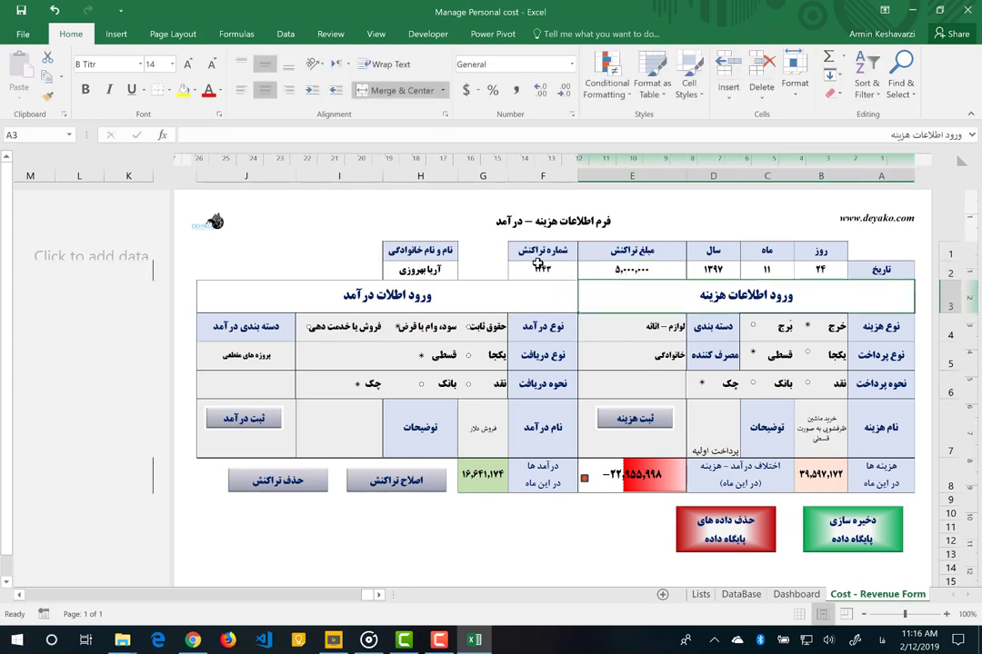
click(538, 265)
text(5434)
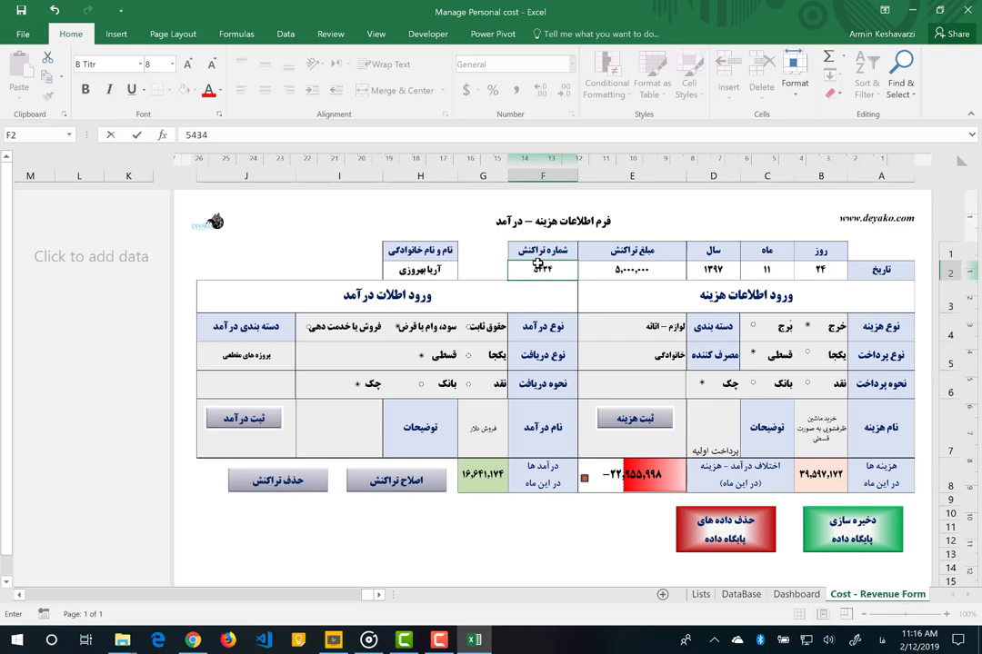
text(5)
click(536, 329)
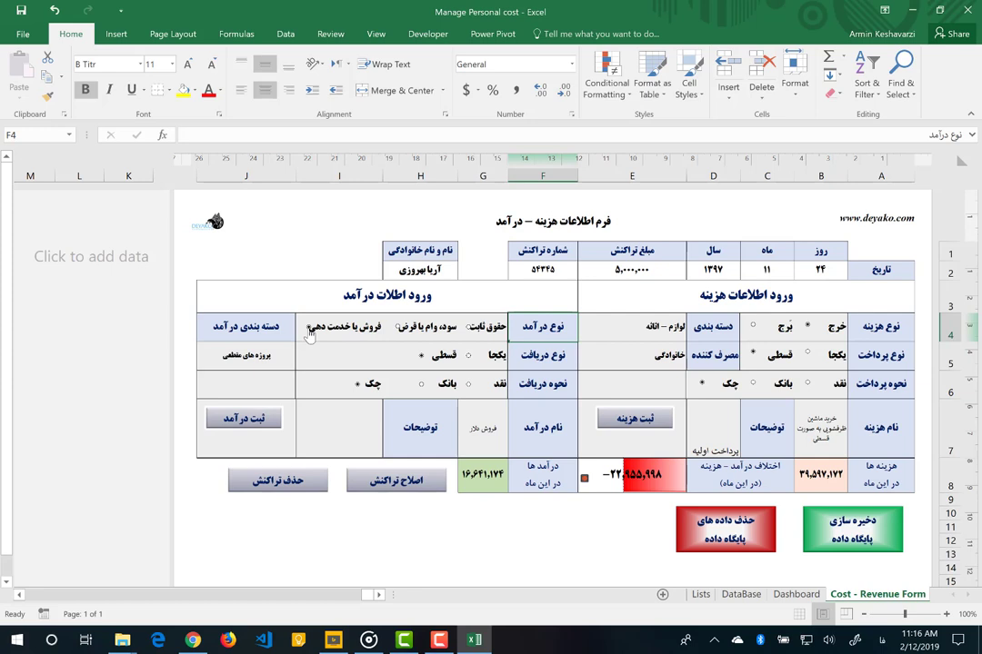
Set the income to یکجا, paid نقد, with category فروش ارز.
click(467, 358)
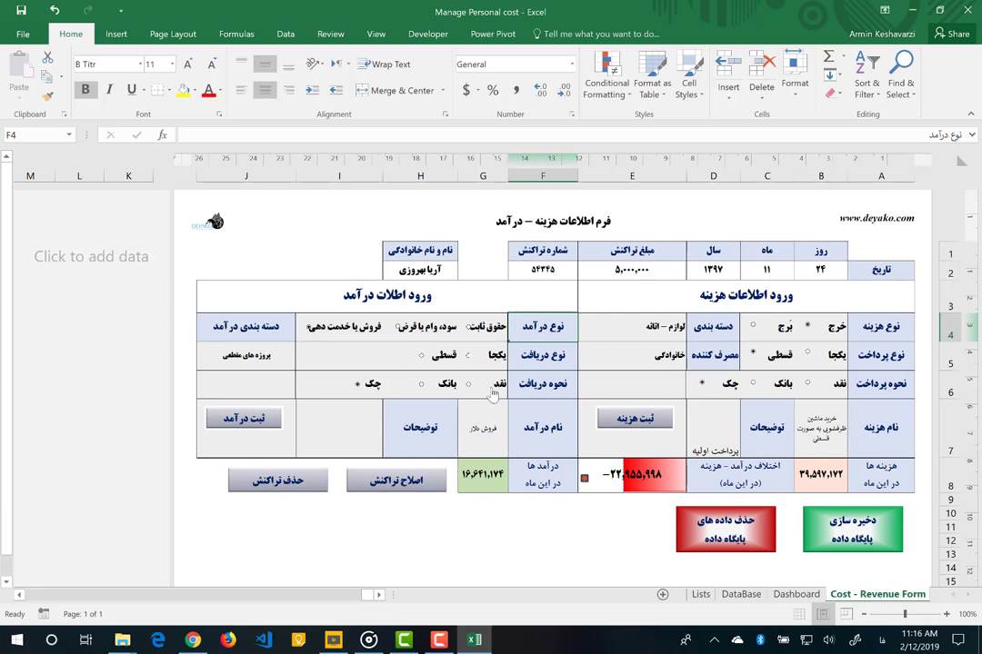
click(468, 385)
click(267, 356)
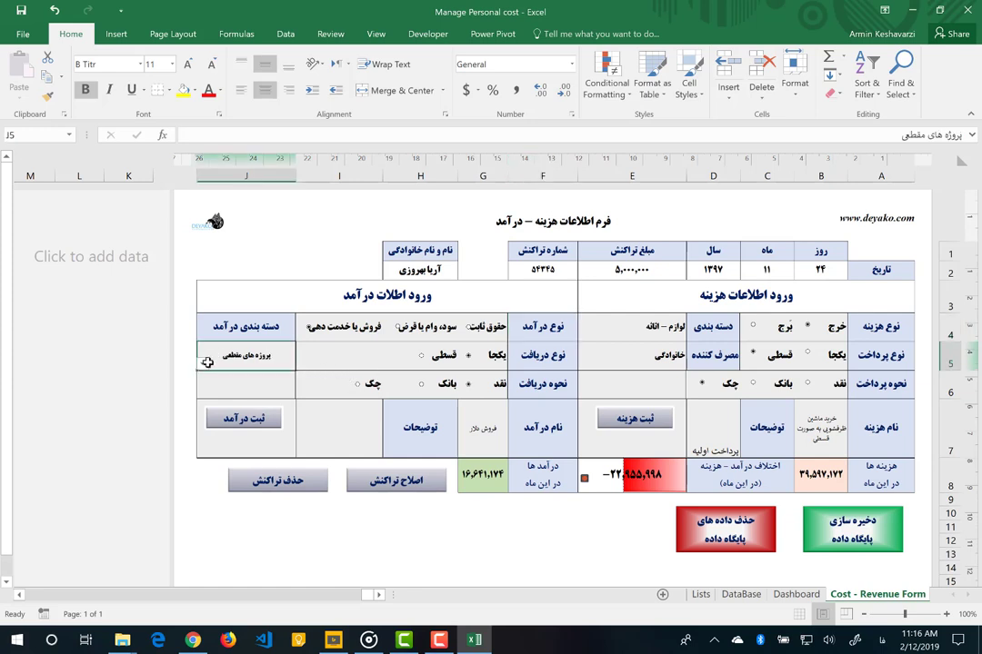
click(202, 363)
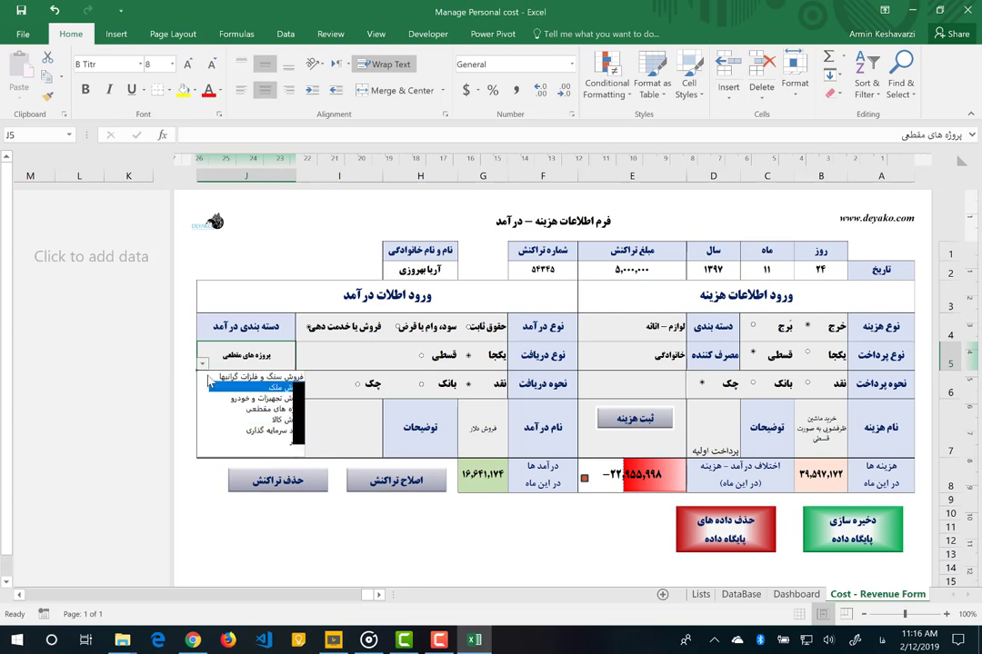
scroll(208, 381, up, 2)
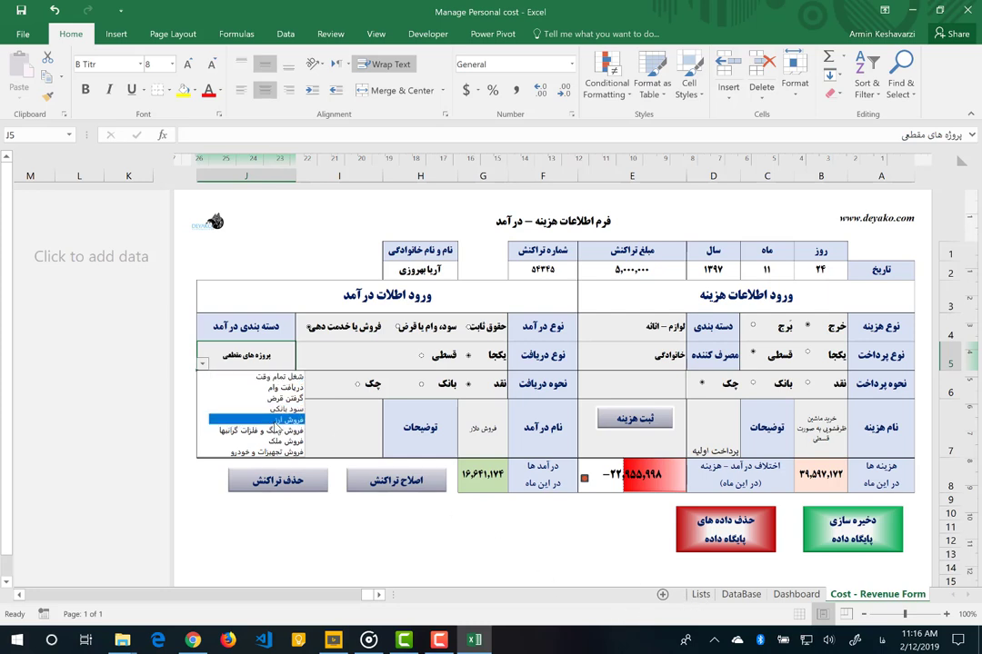
click(276, 422)
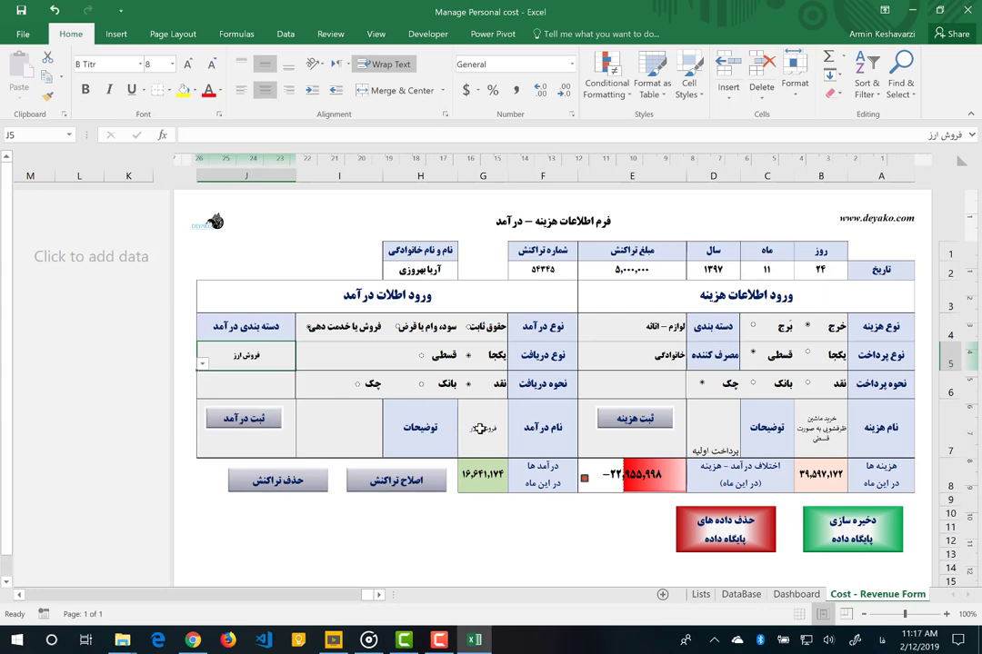
click(321, 409)
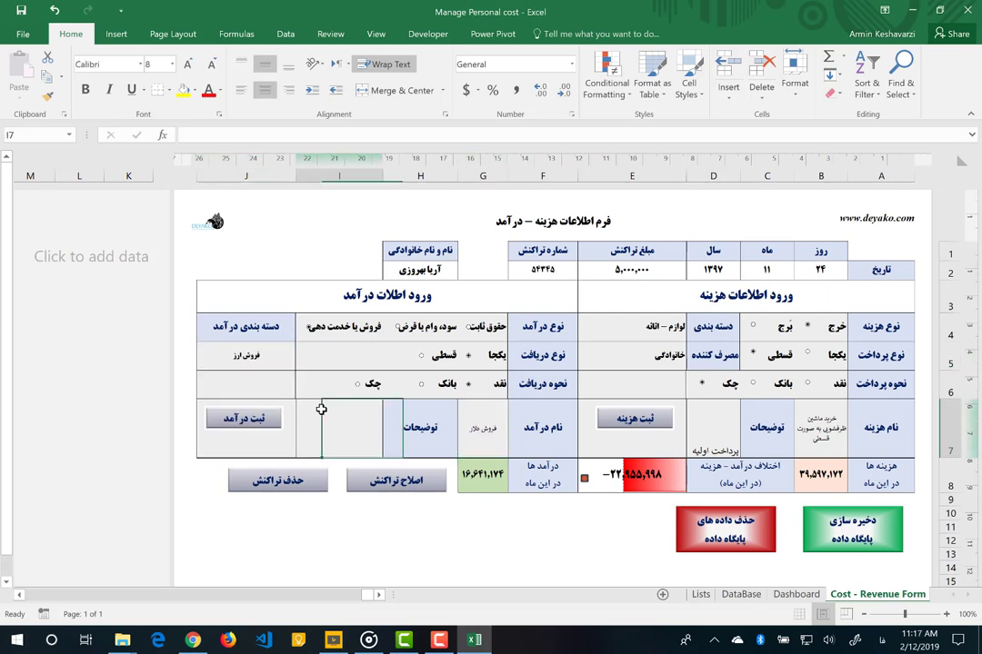
Record the 5,000,000 income with ثبت درآمد and check the E8 difference formula.
click(253, 417)
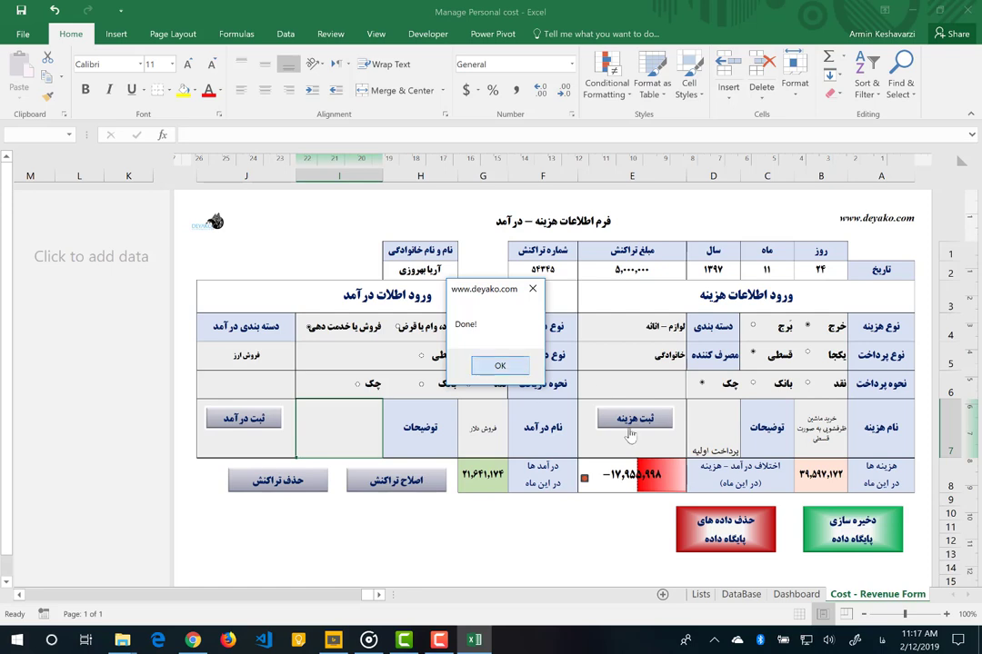
key(Return)
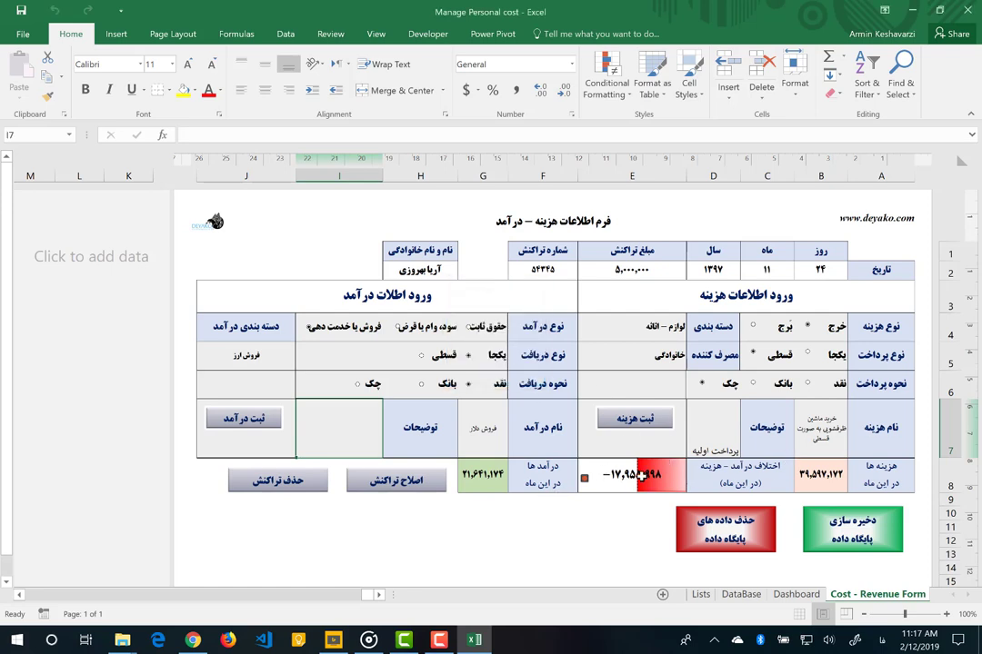
click(641, 474)
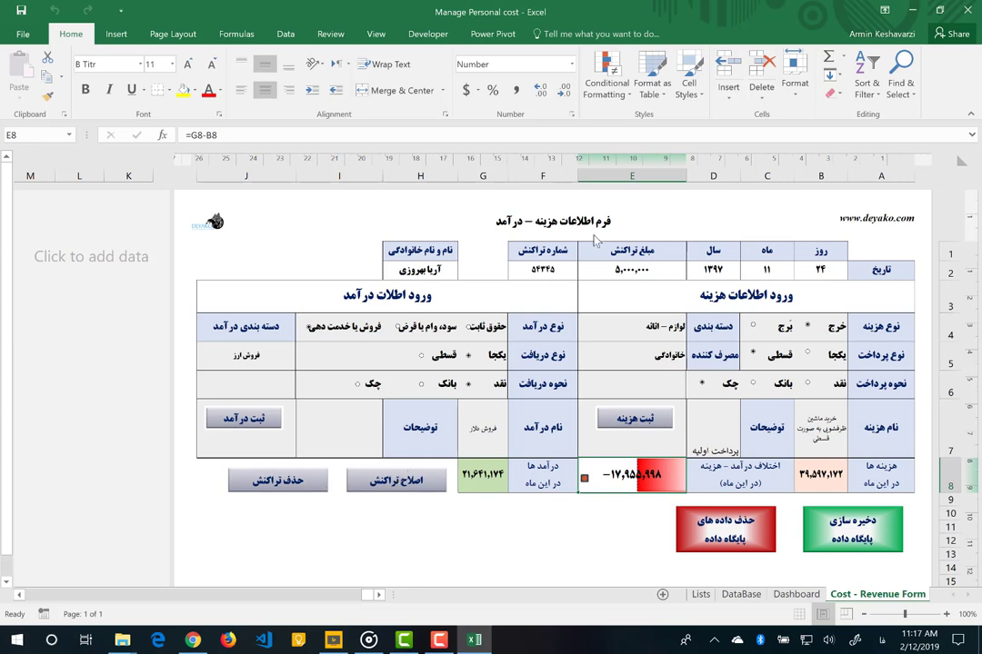
Clear transaction number F2, then try deleting and editing, dismissing both Define Transaction! errors.
click(548, 269)
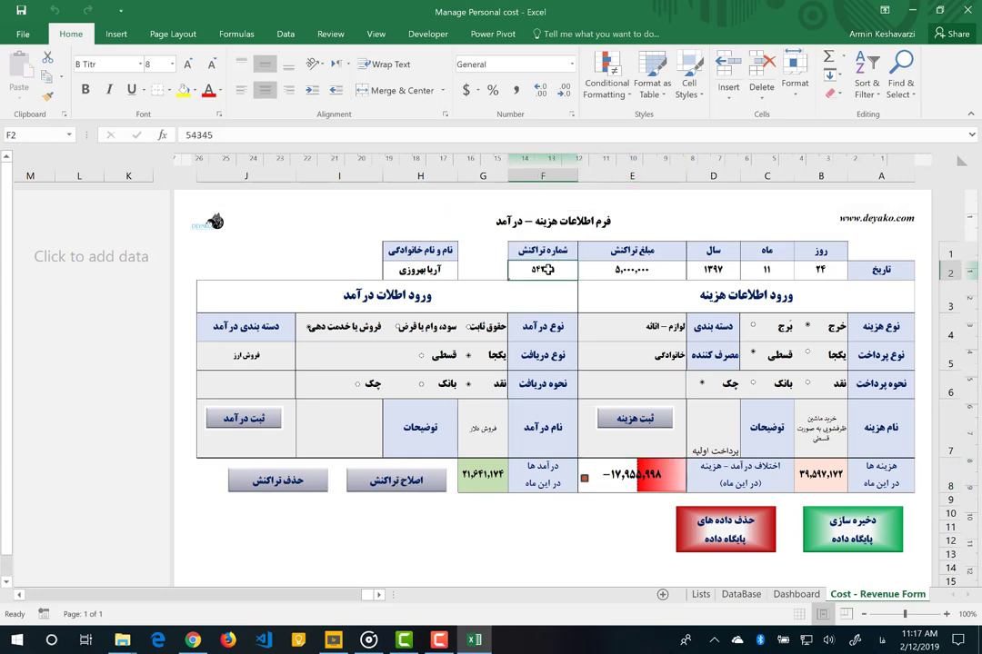
key(Delete)
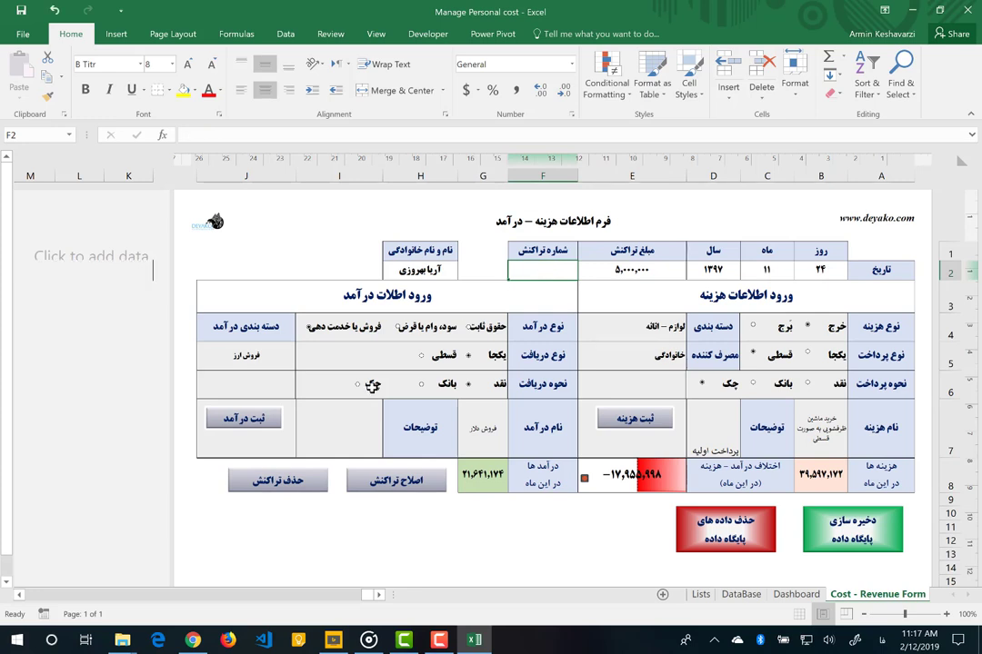
click(282, 484)
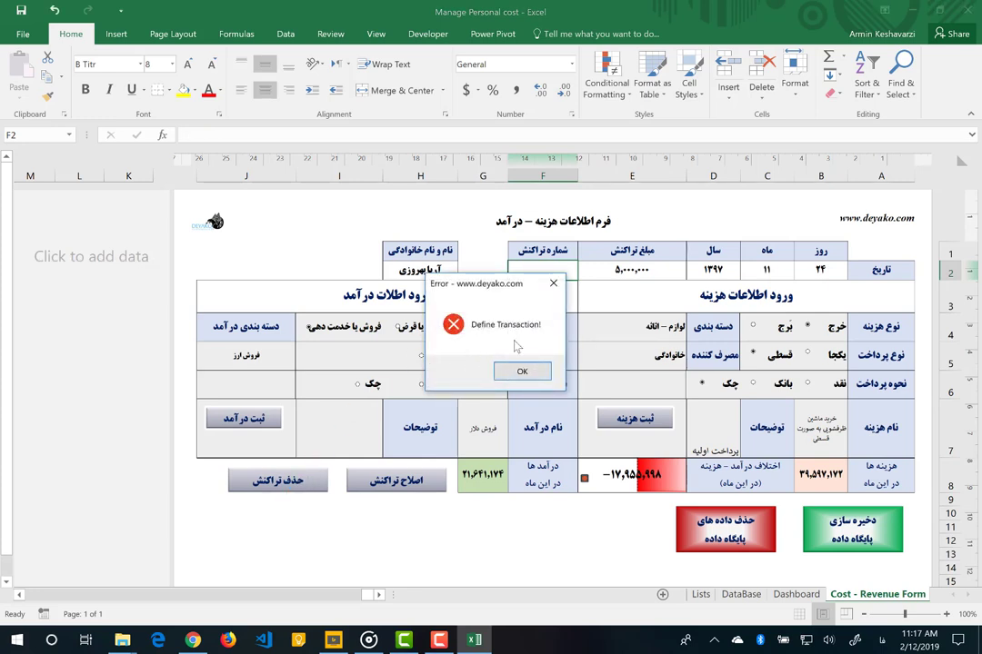
click(519, 373)
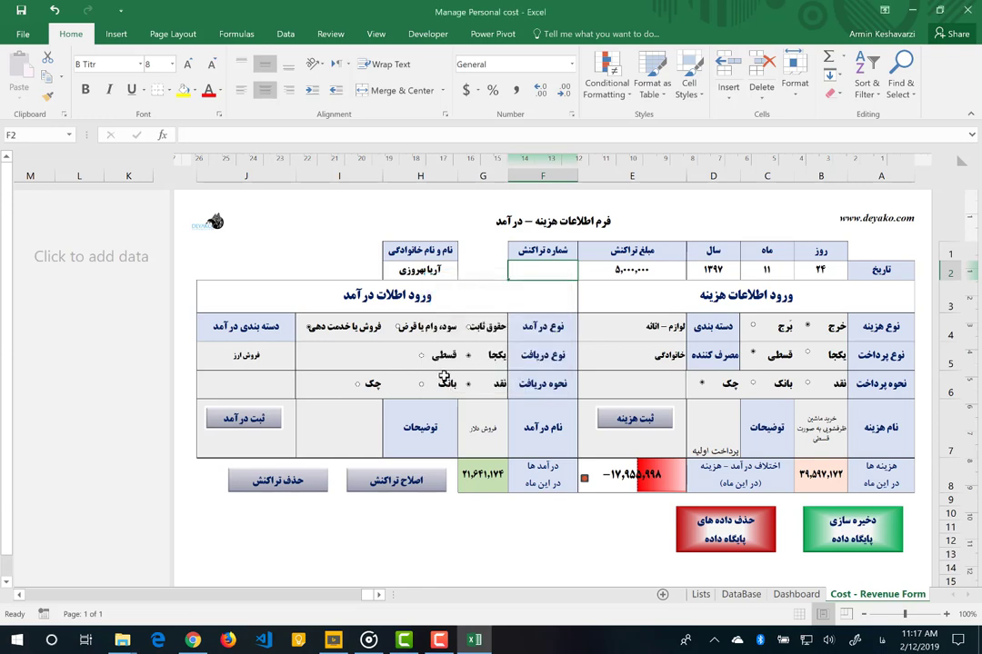
click(396, 489)
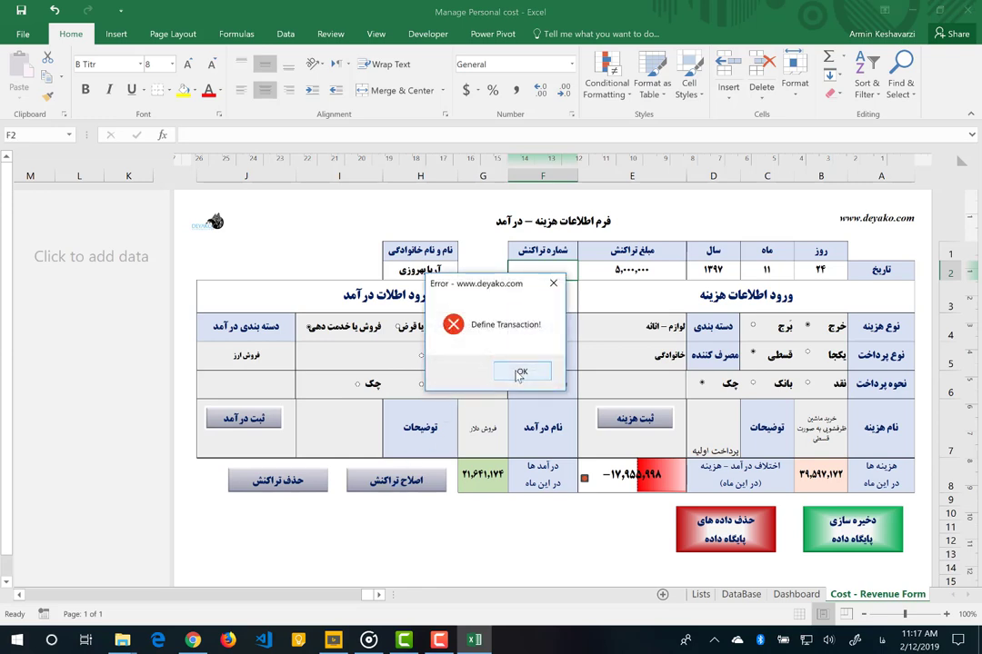
click(519, 372)
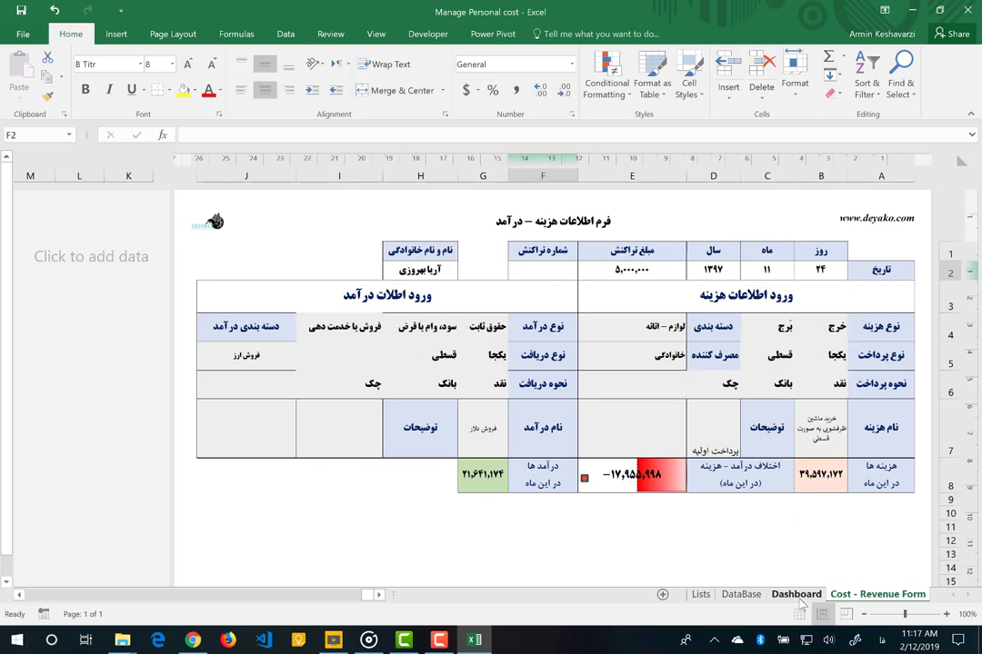
Switch through the sheets and settle on the Dashboard, scrolled to its top with income 535,466,344 and expenses 558,081,145.
click(797, 596)
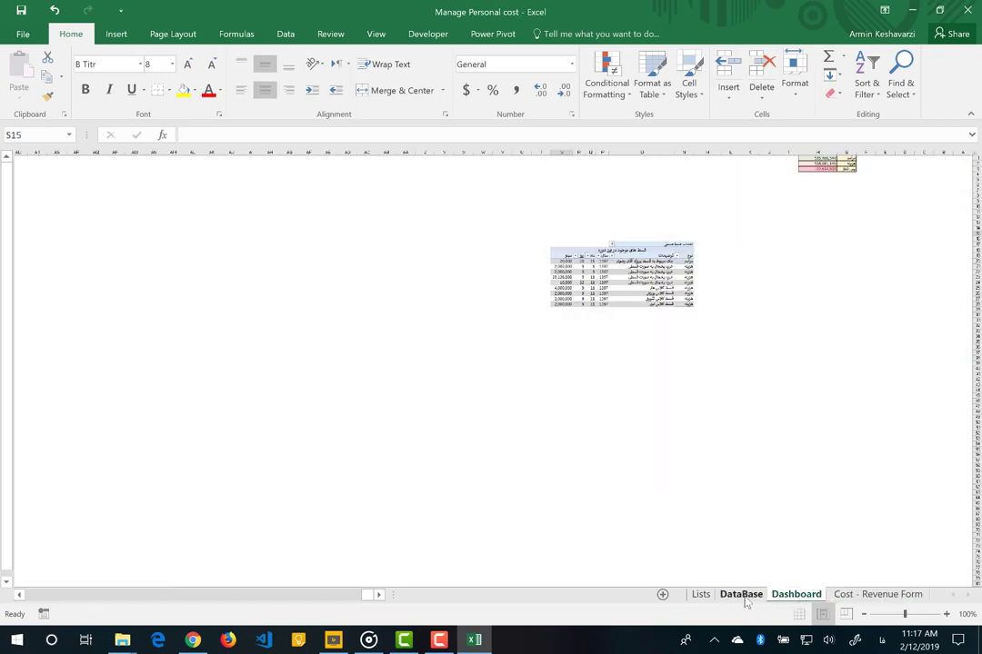
click(742, 595)
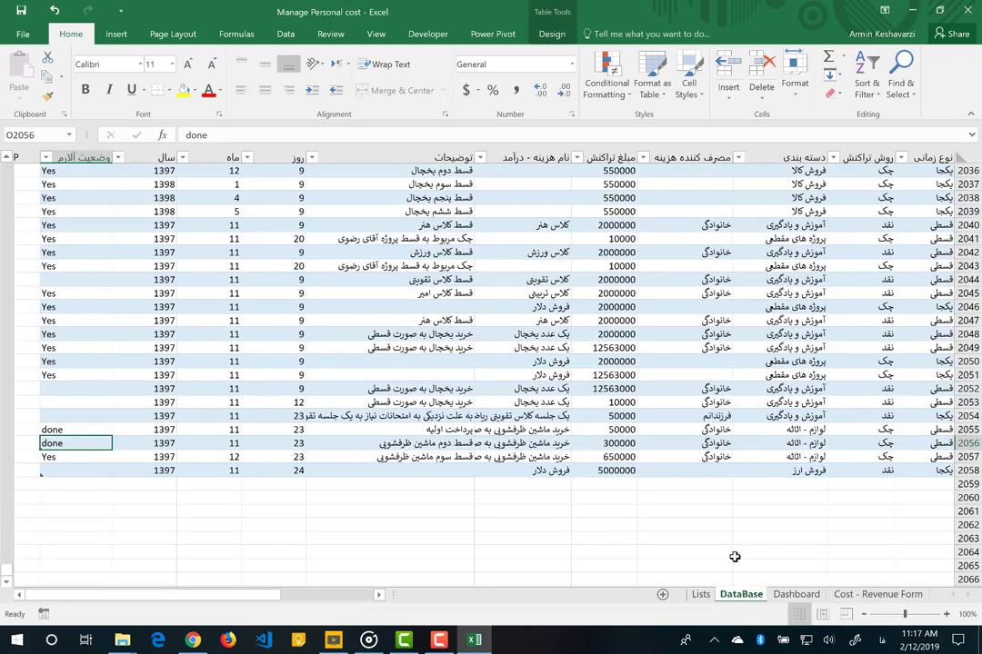
click(874, 594)
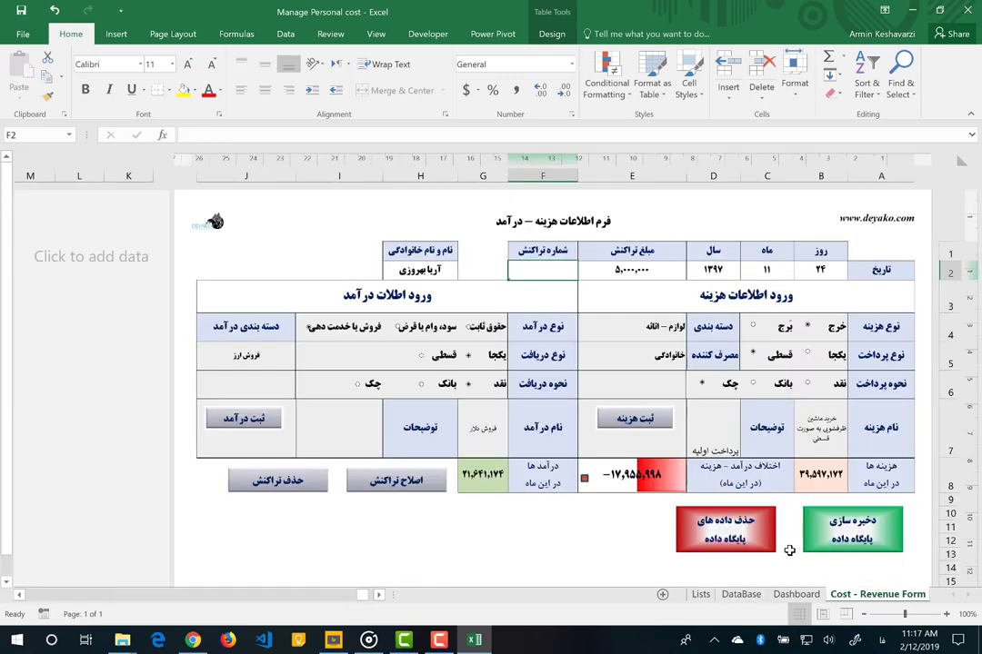
click(796, 596)
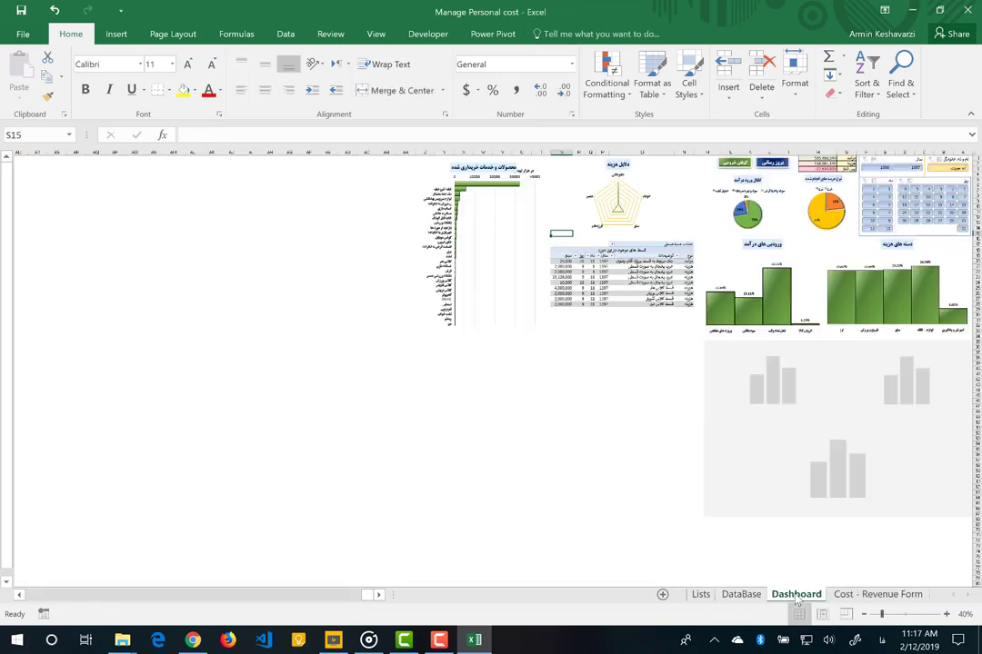
scroll(836, 283, down, 1)
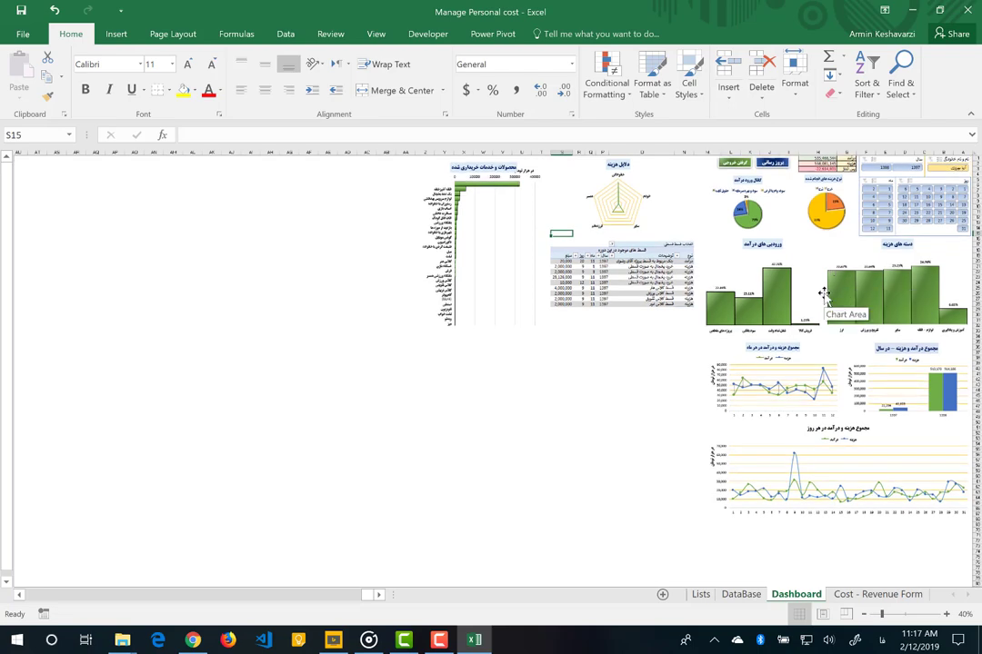
ctrl+scroll(824, 293, up, 1)
ctrl+scroll(823, 293, up, 1)
ctrl+scroll(823, 293, up, 1)
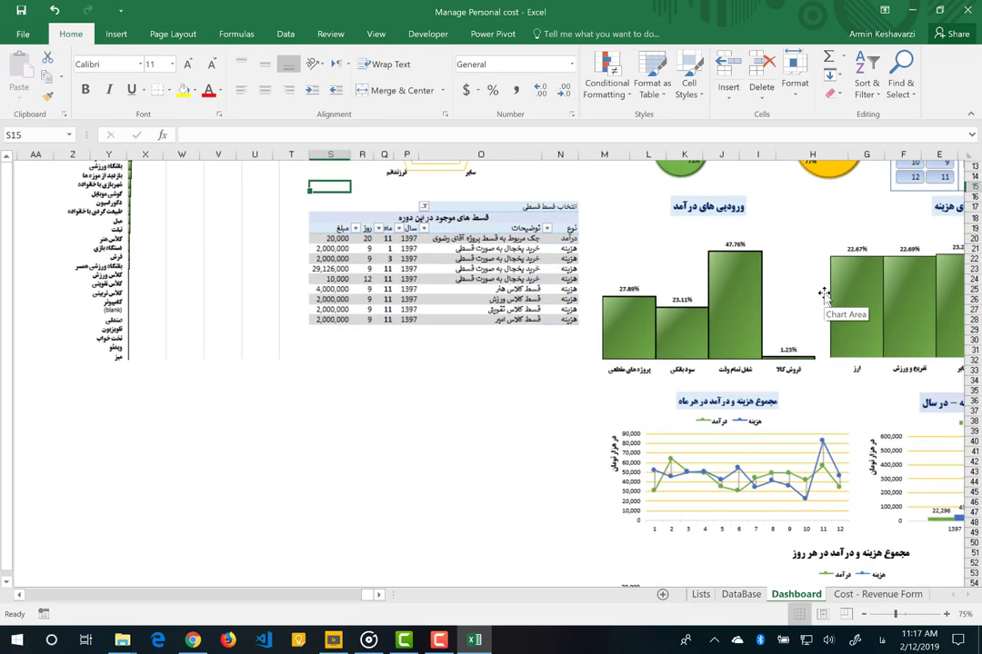
scroll(824, 292, up, 2)
scroll(824, 293, up, 2)
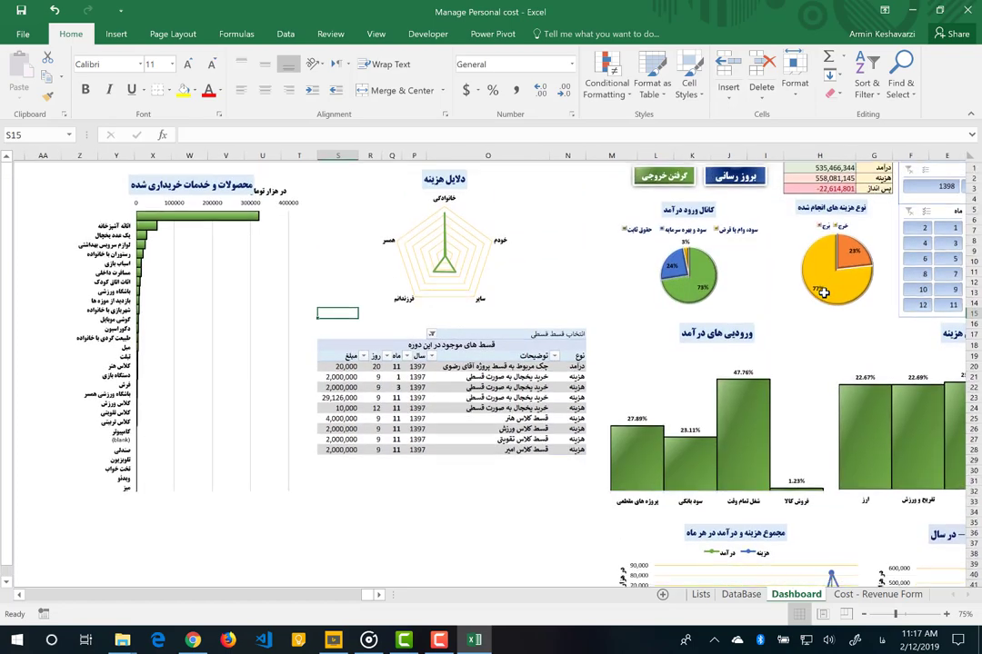
scroll(823, 292, right, 2)
scroll(822, 291, right, 1)
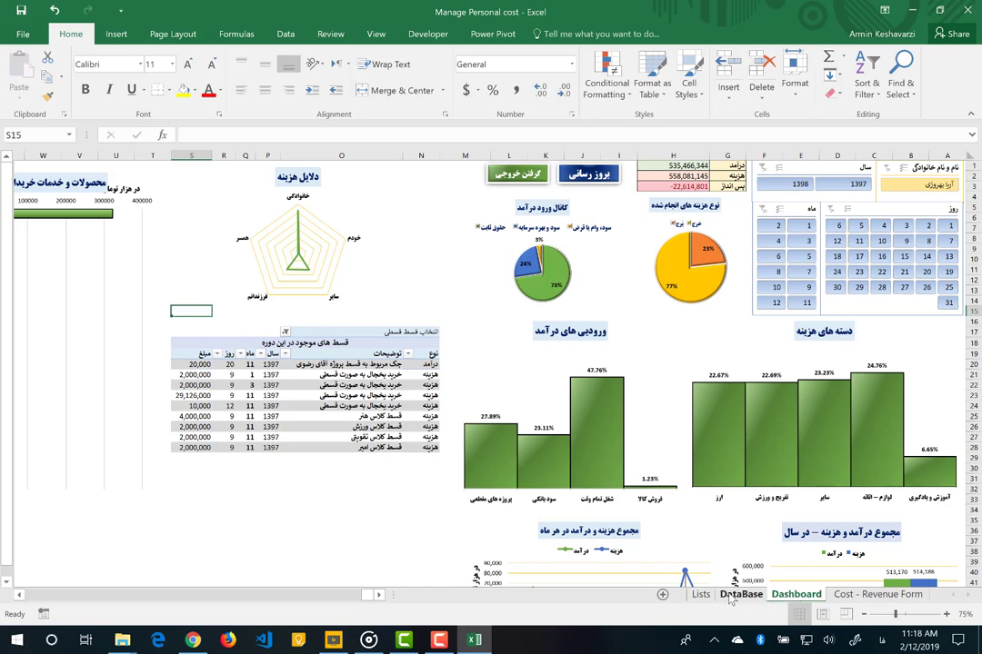
Look at the Manage Personal cost folder in File Explorer, then go back to the Cost - Revenue Form sheet.
click(731, 596)
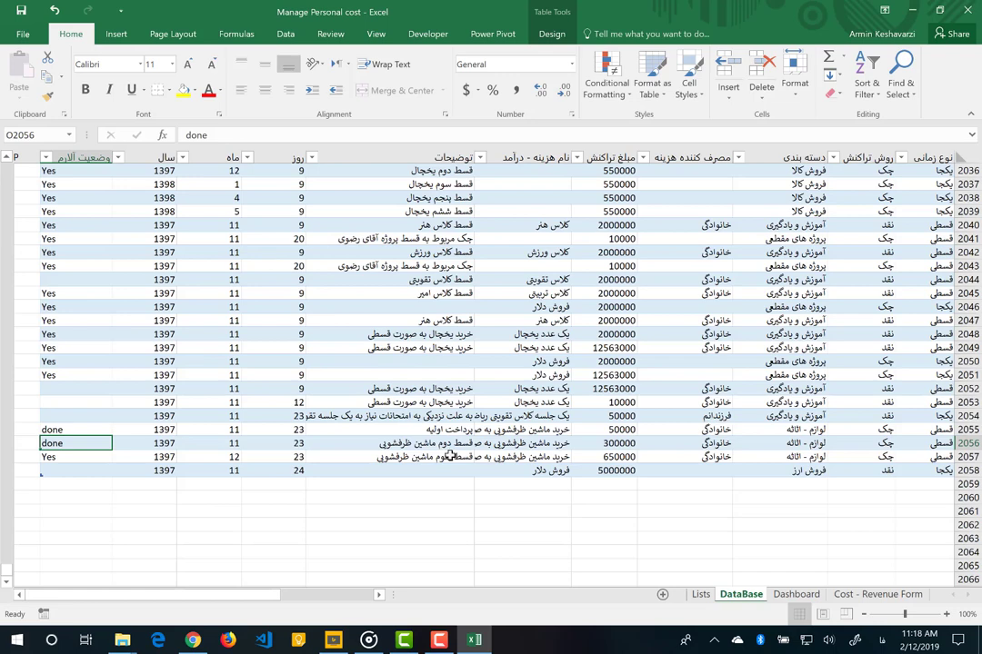
click(121, 641)
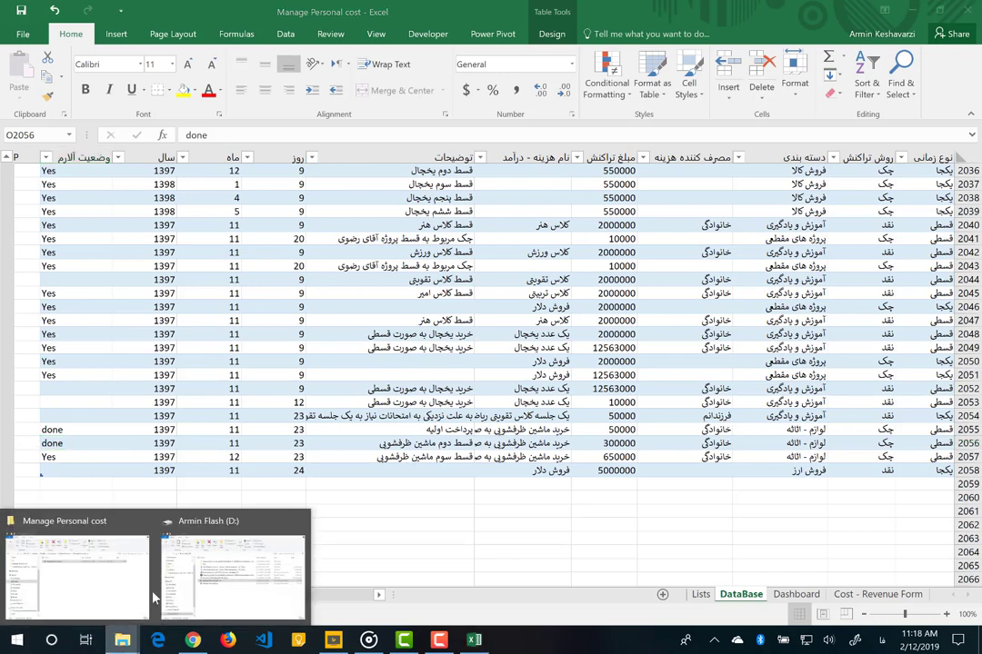
click(73, 618)
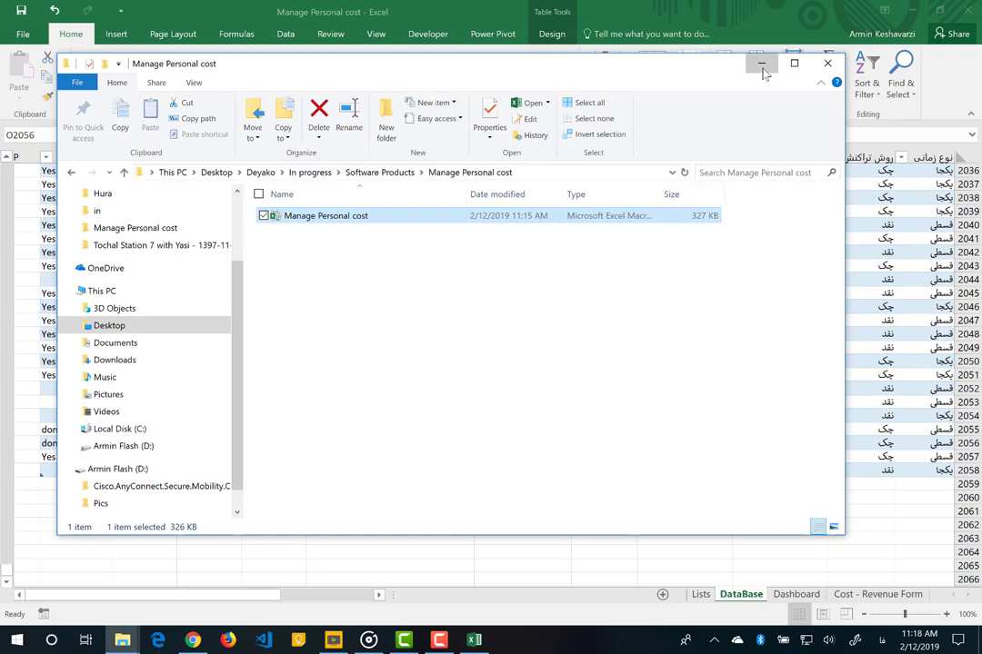
key(alt+Tab)
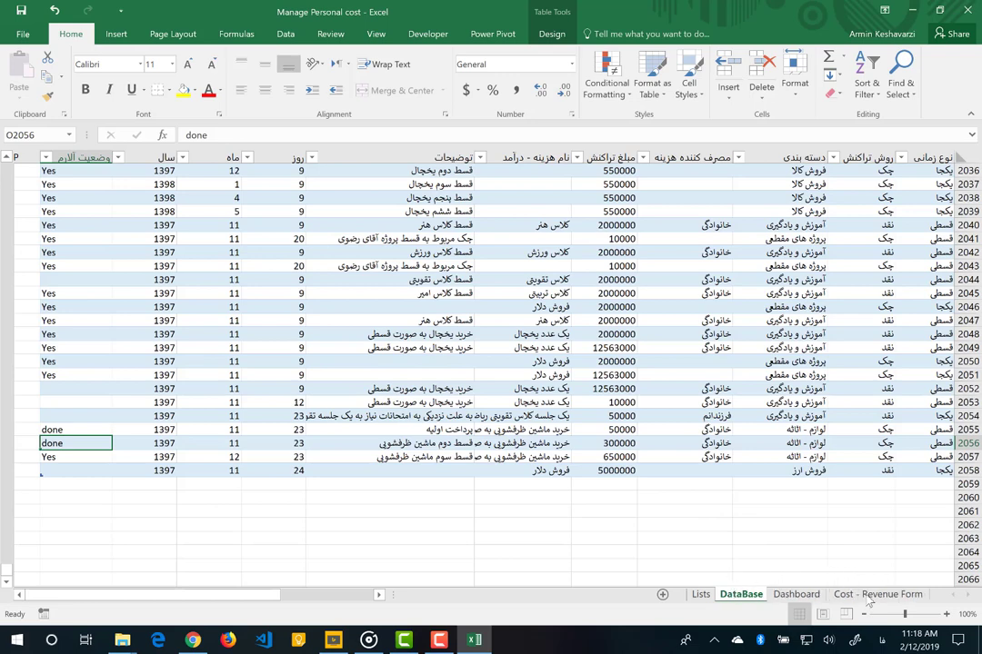
click(868, 595)
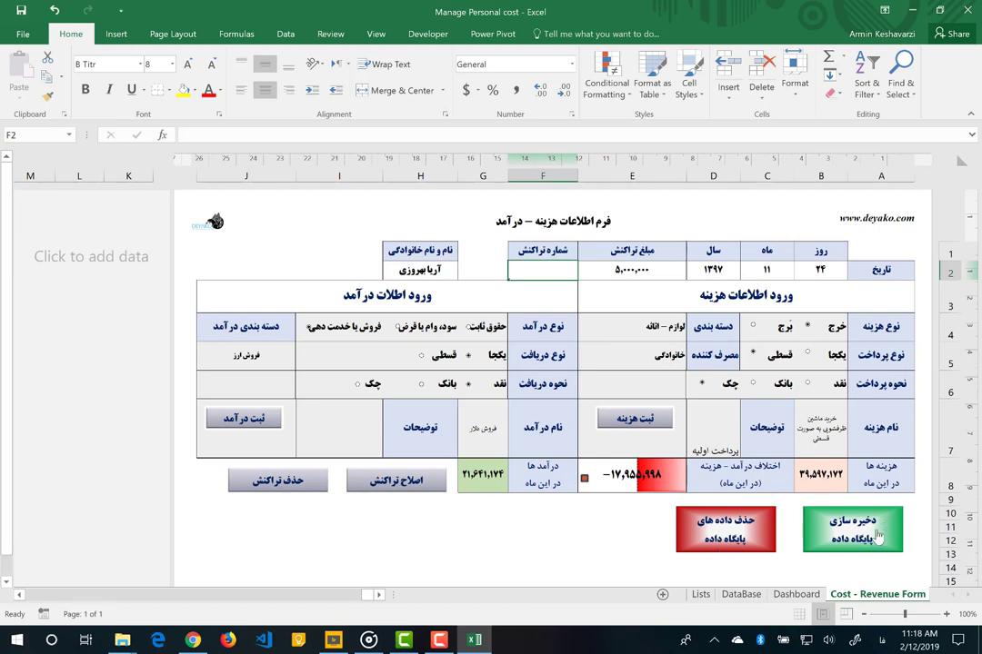
Save the database backup to the Desktop as 'Cost Revenue Backup1397' and acknowledge the Done! message.
click(827, 552)
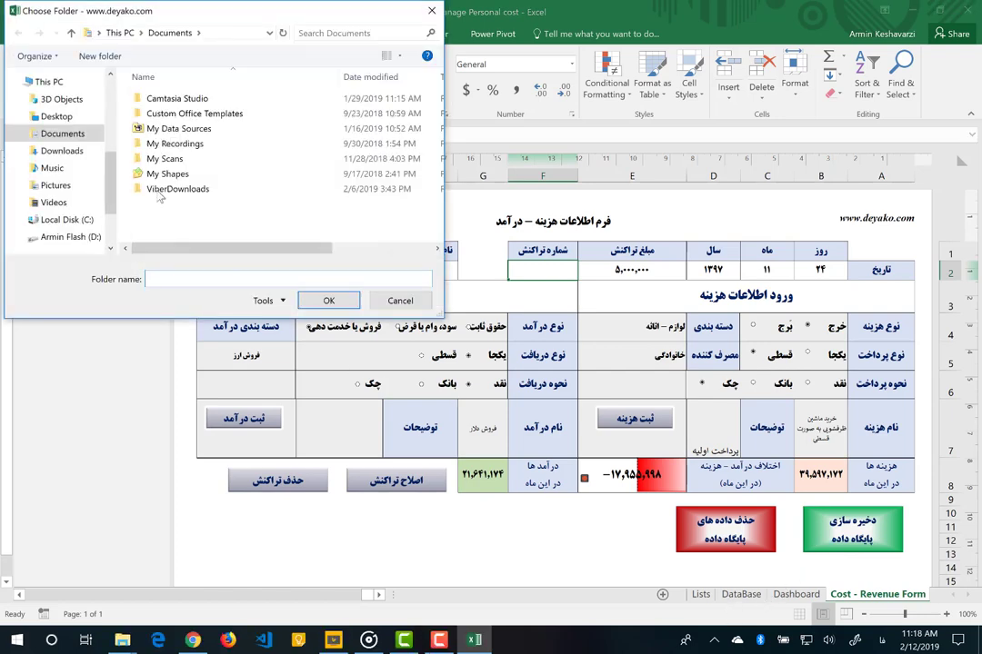
click(58, 118)
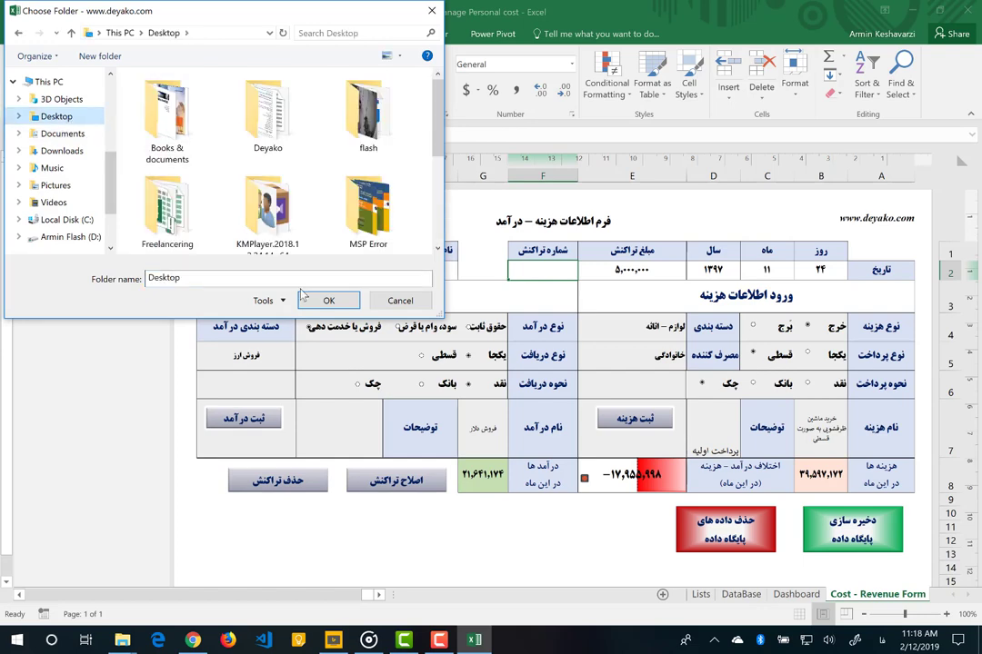
click(328, 300)
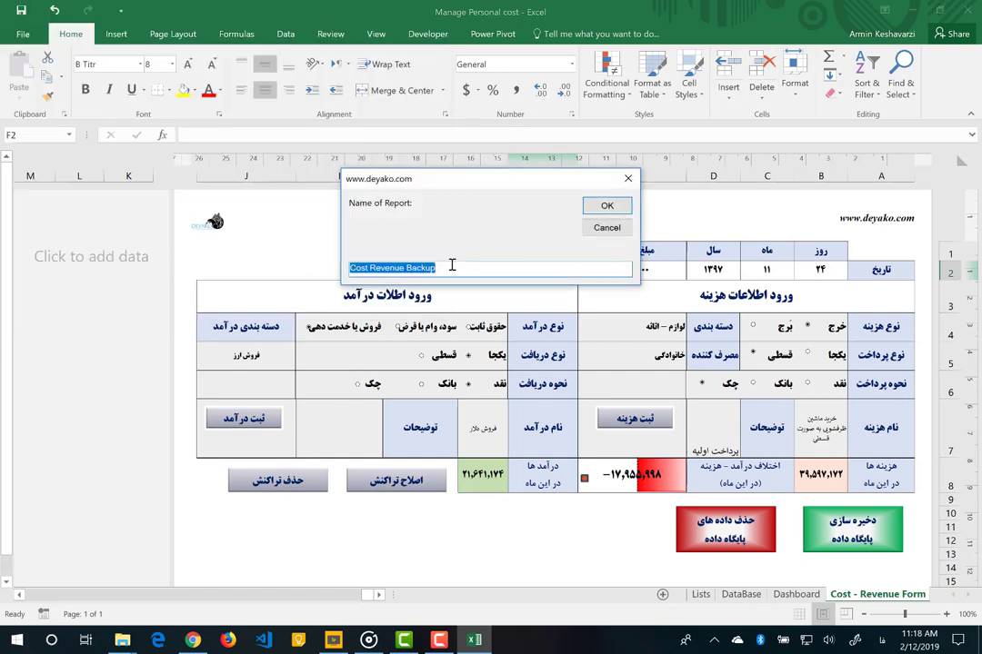
click(451, 264)
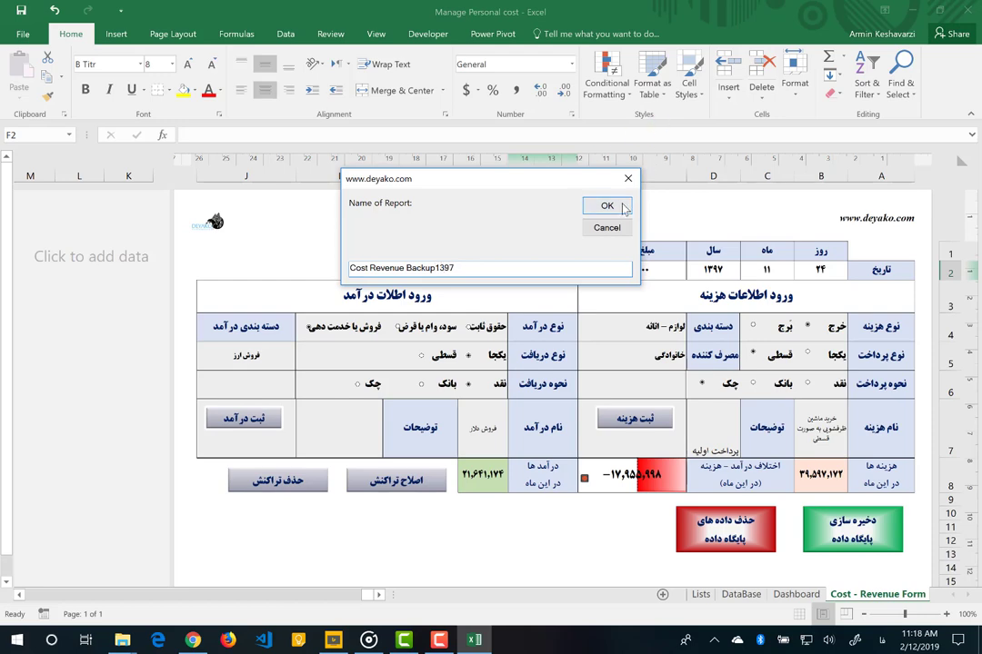
click(624, 209)
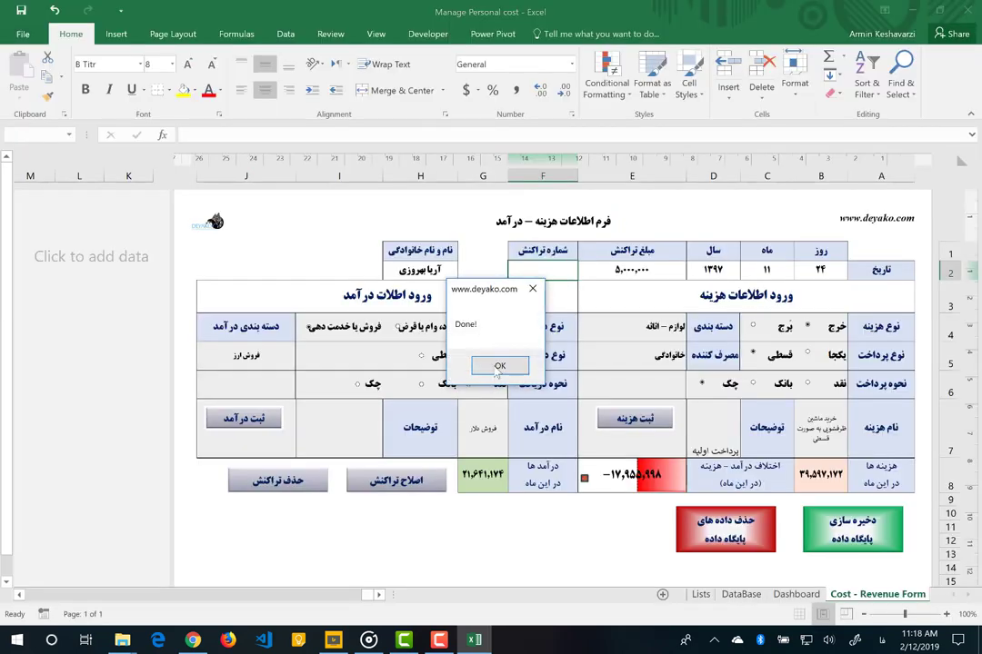
click(498, 367)
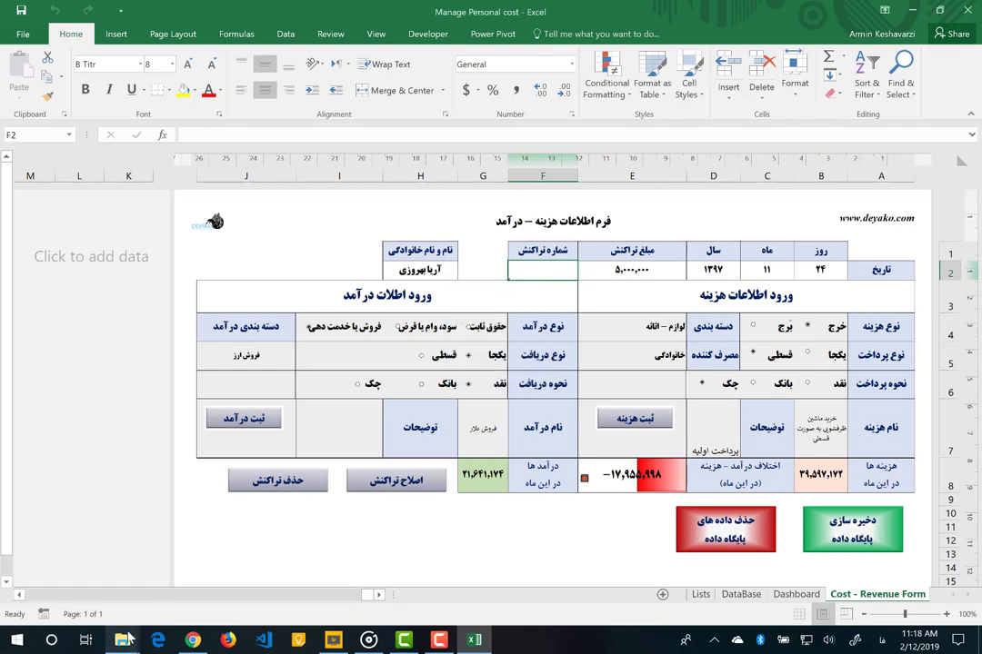
key(super+d)
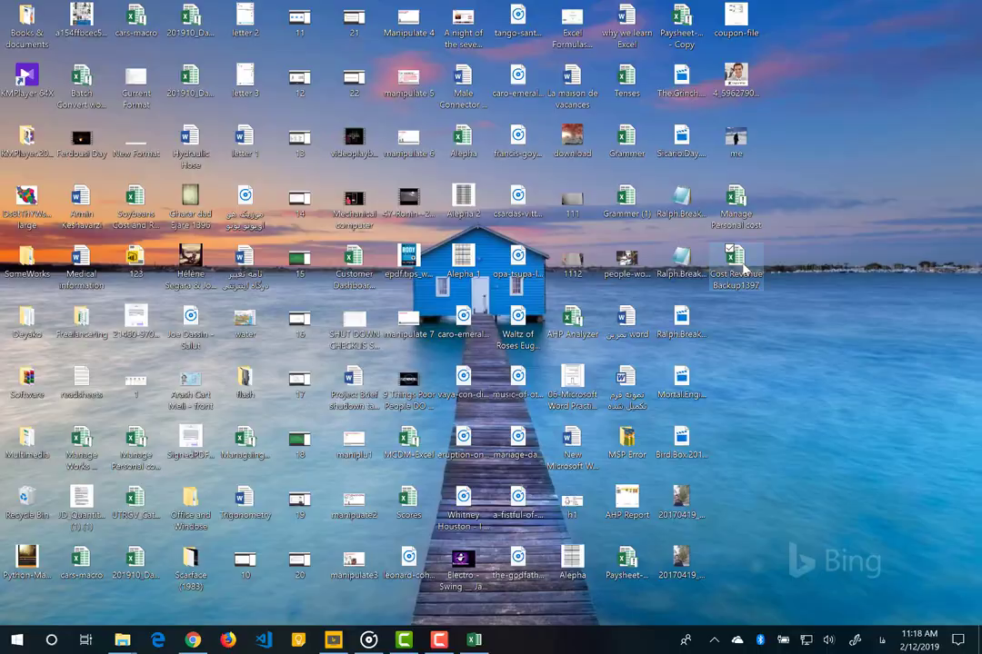
double_click(738, 264)
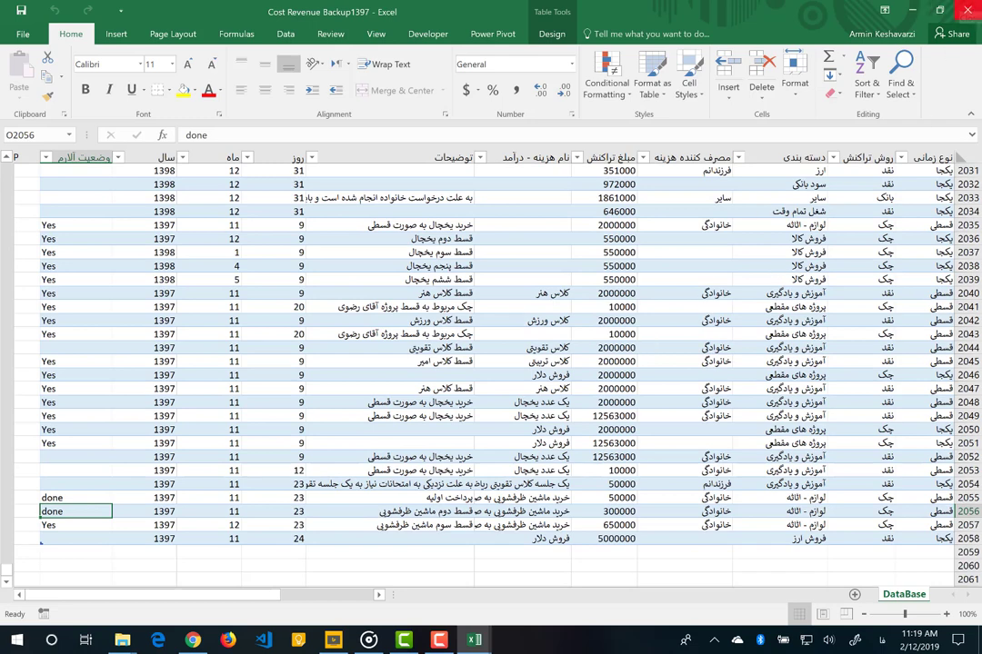
click(966, 10)
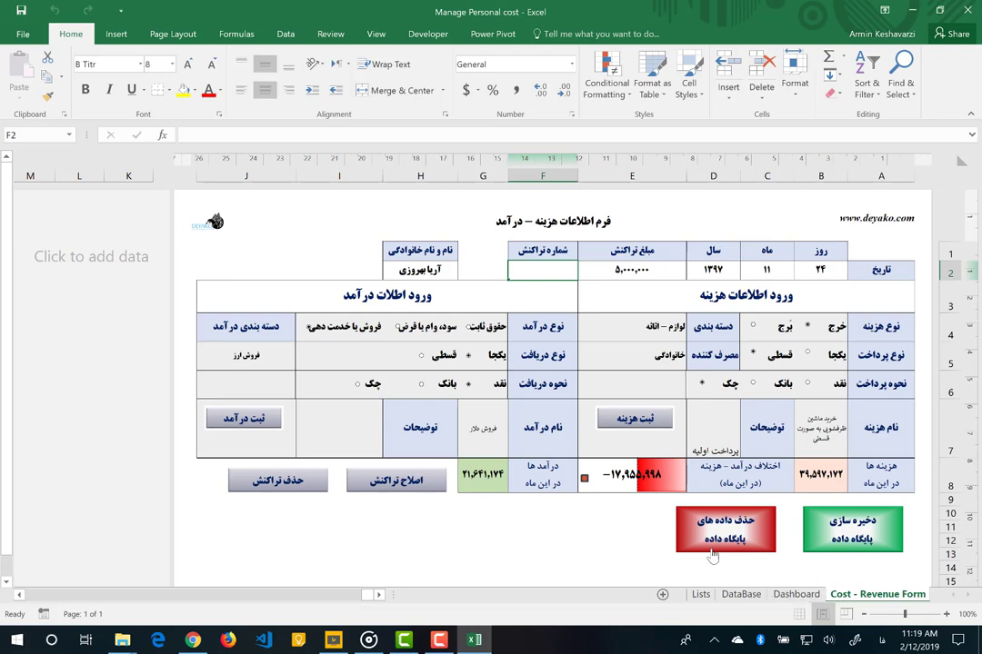
Show the Dashboard with its installments table, income 535,466,344 and expenses 558,081,145.
click(738, 595)
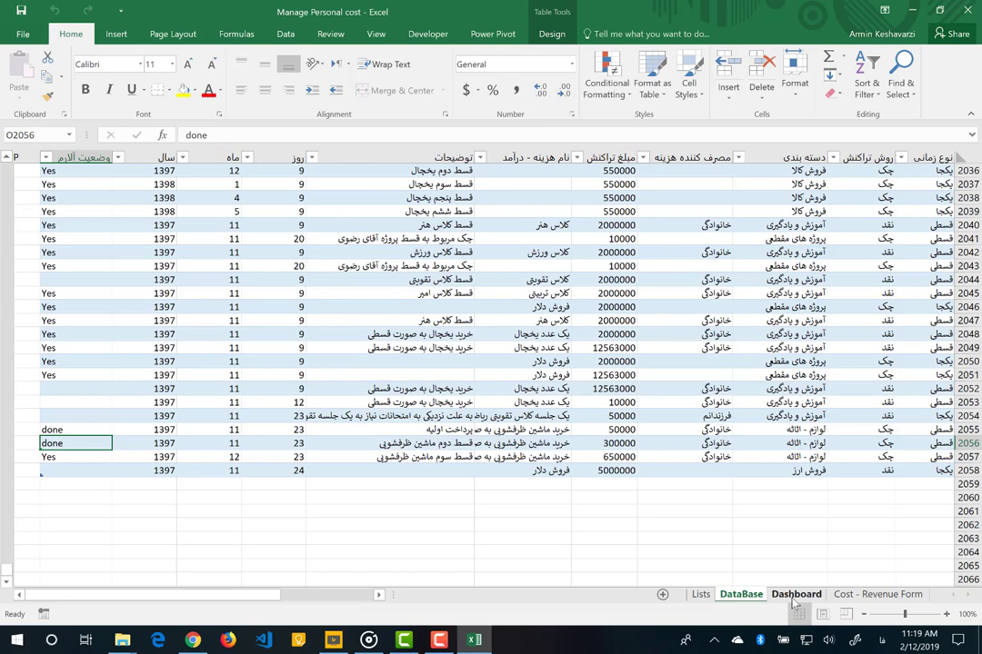
click(795, 595)
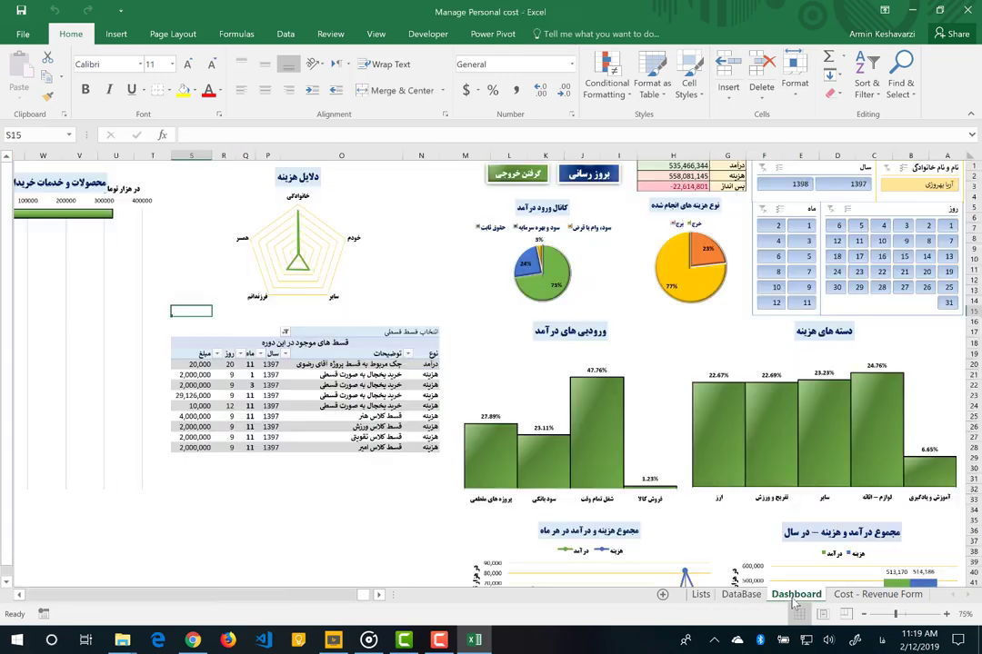
click(739, 278)
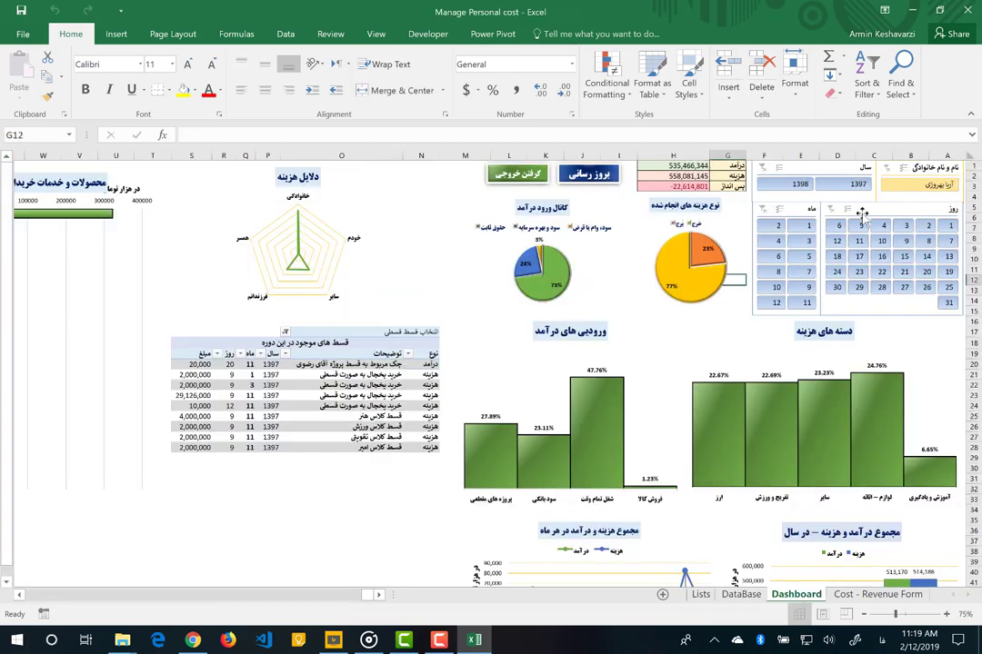
scroll(855, 230, up, 2)
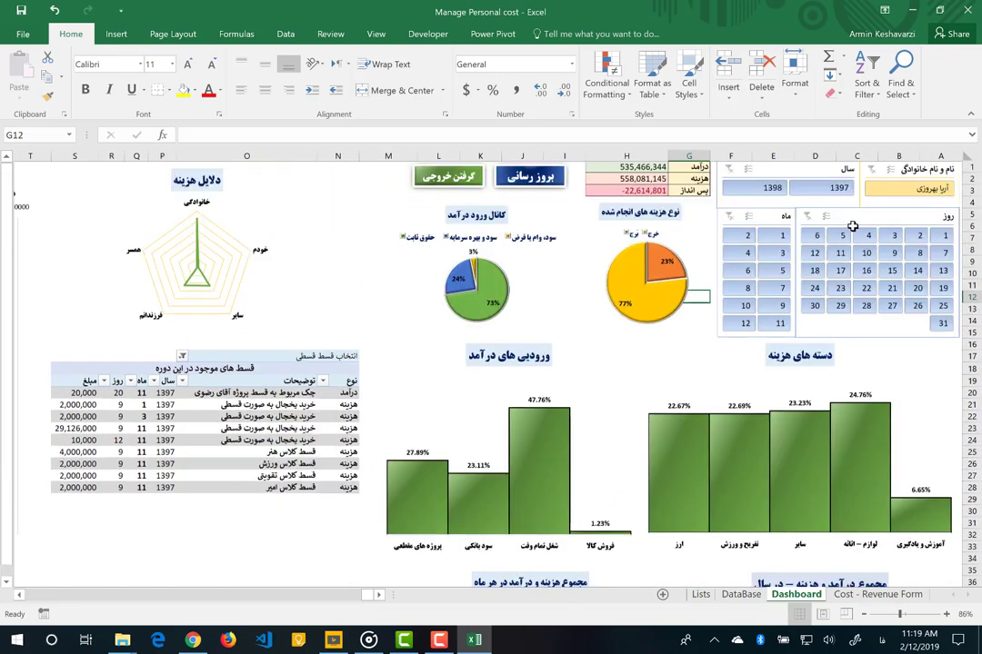
scroll(818, 227, up, 1)
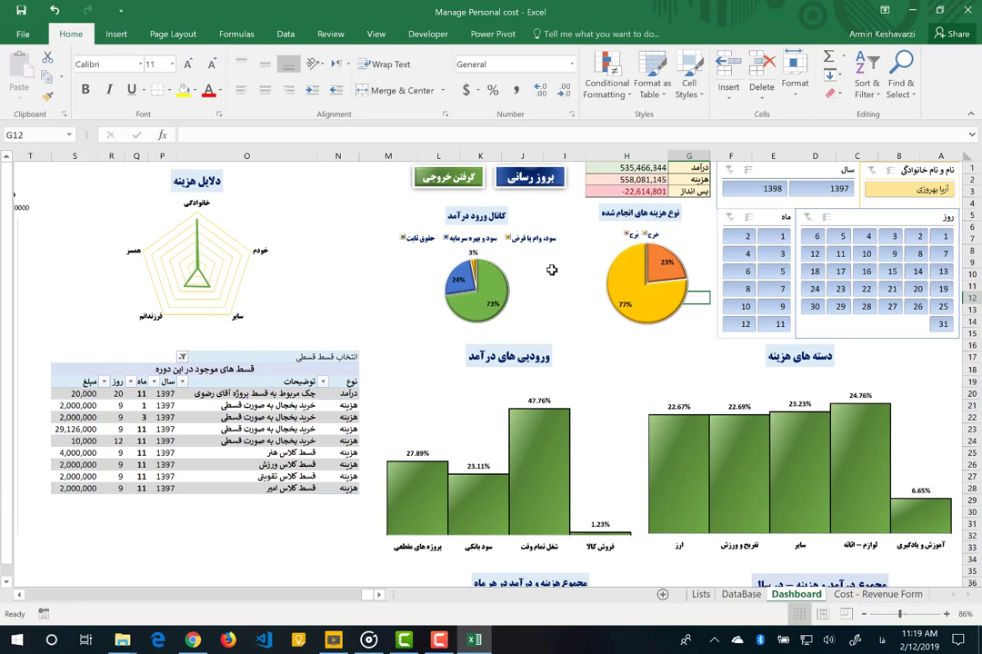
Update the Dashboard so it totals income 540,466,344 against expenses 559,131,145.
click(537, 181)
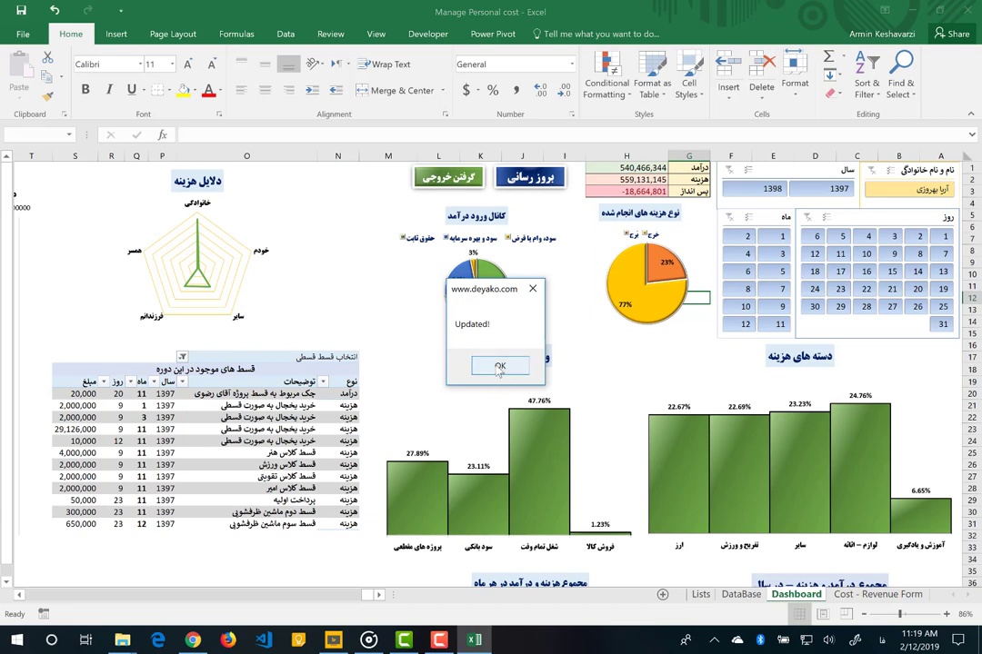
click(500, 366)
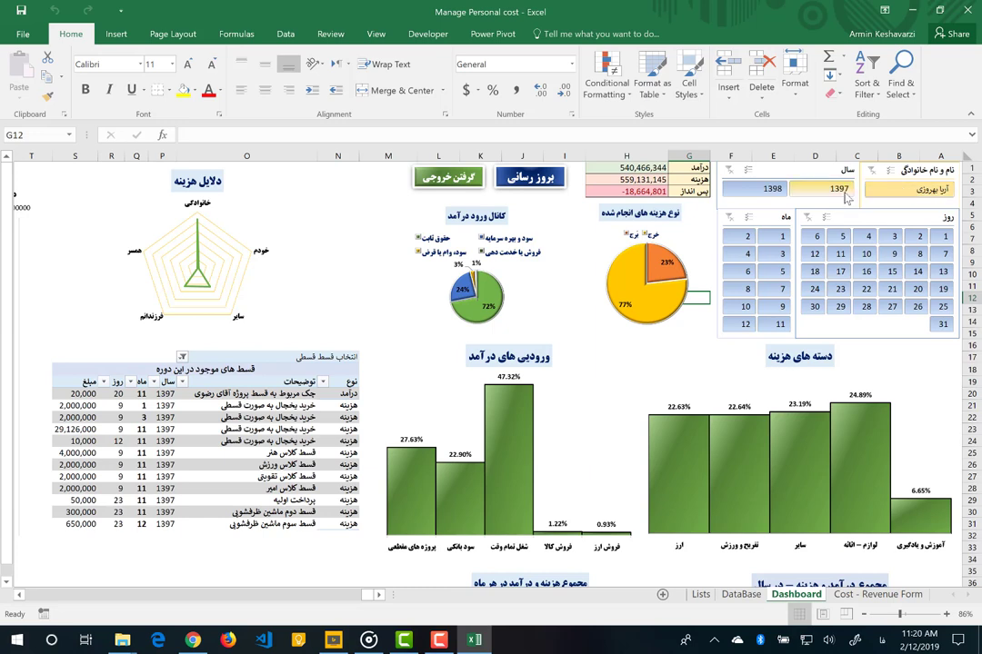
Select 1397 in the year slicer and look through the filtered charts, then scroll back up.
click(845, 194)
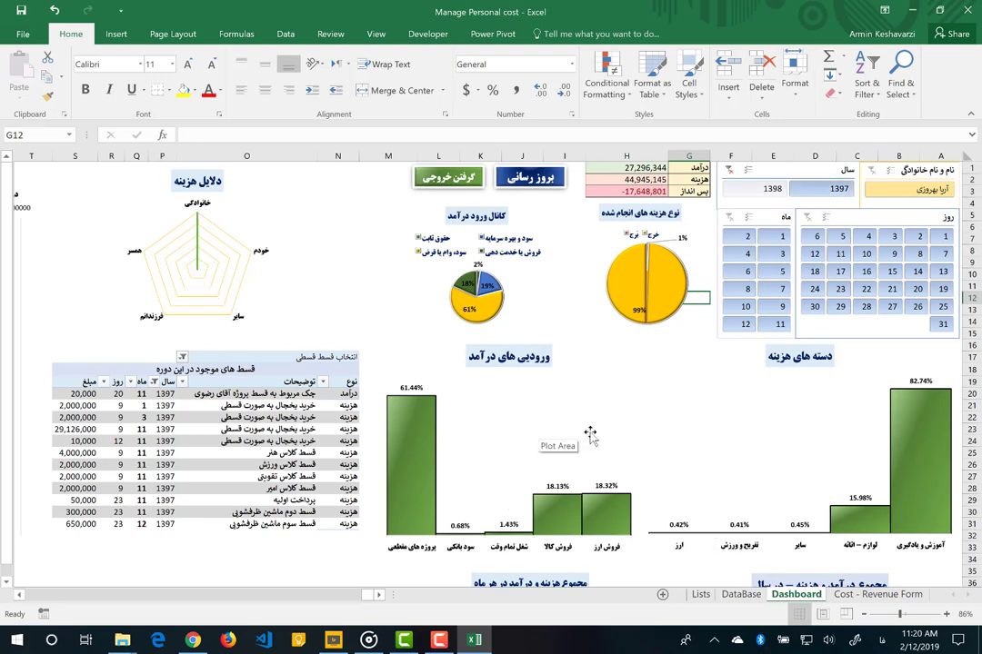
scroll(590, 434, left, 3)
scroll(590, 432, right, 2)
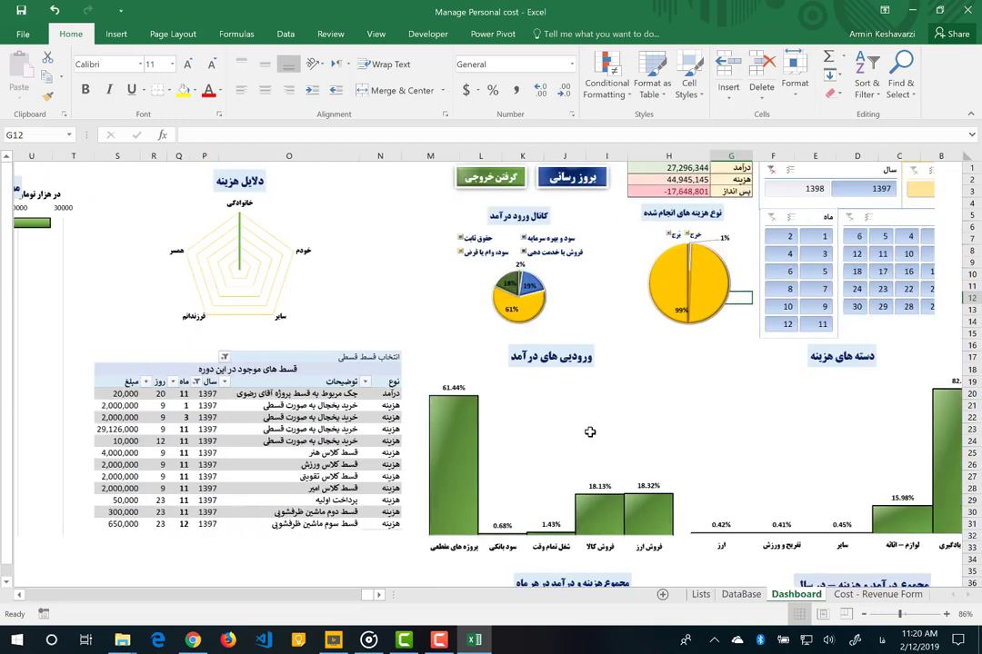
scroll(589, 433, right, 2)
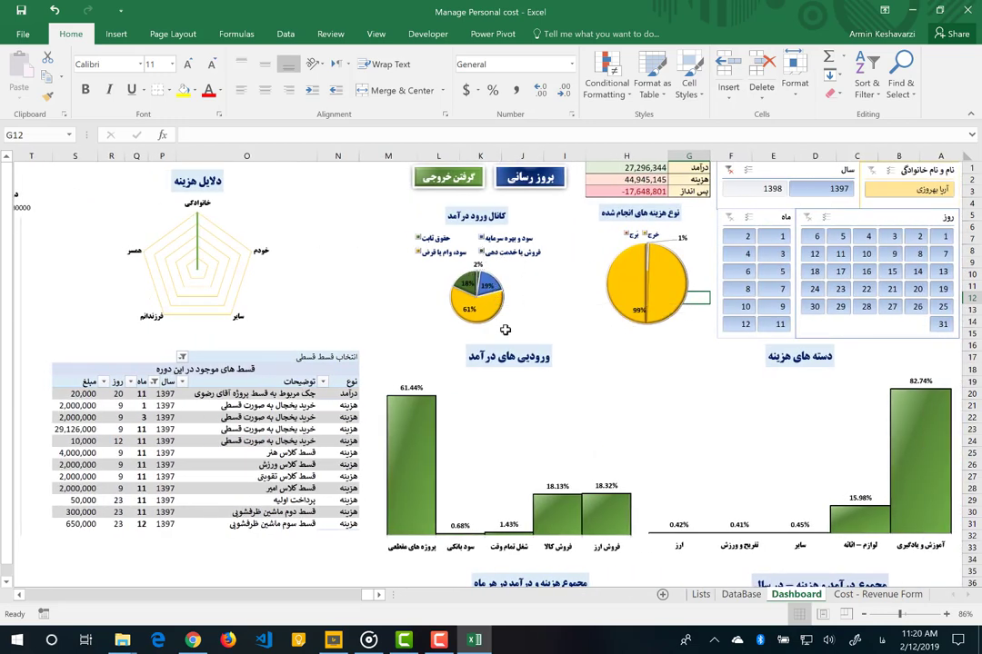
scroll(632, 545, down, 3)
scroll(631, 518, down, 2)
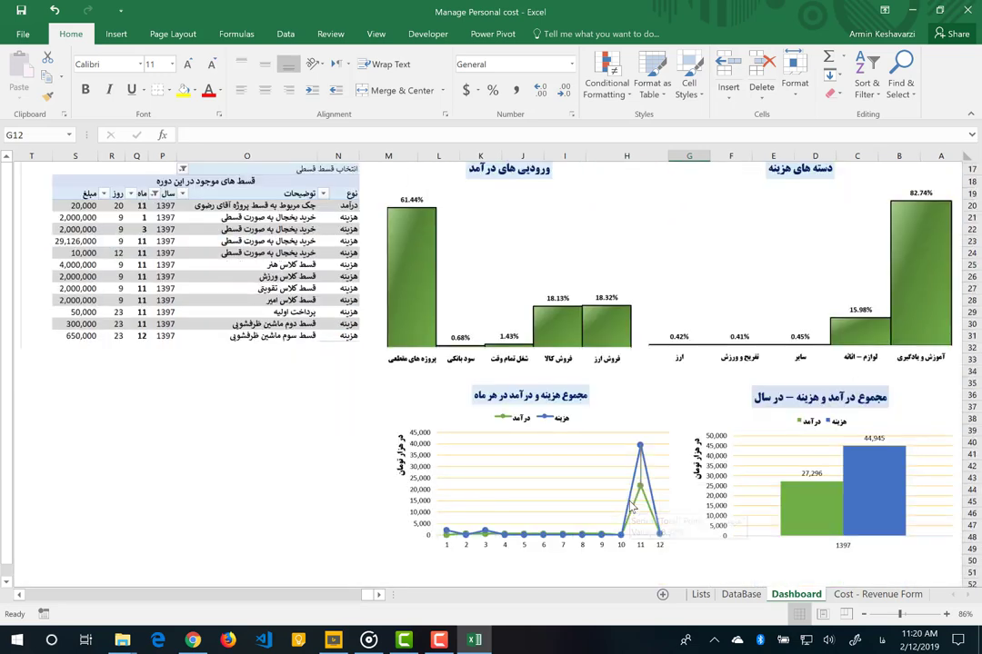
scroll(630, 507, down, 1)
scroll(630, 507, down, 2)
scroll(630, 508, down, 3)
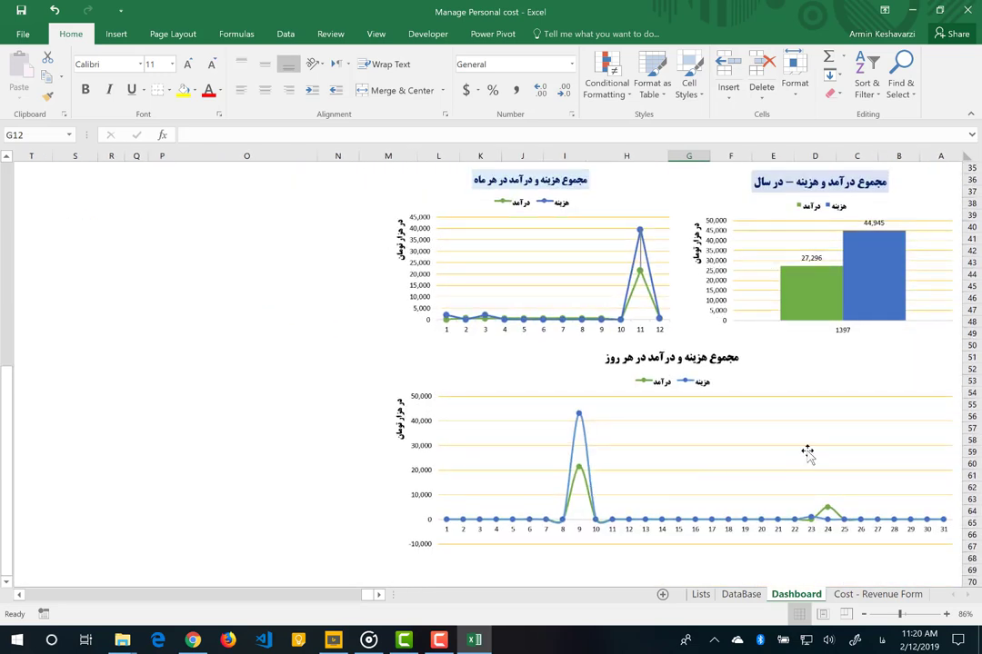
scroll(804, 465, up, 12)
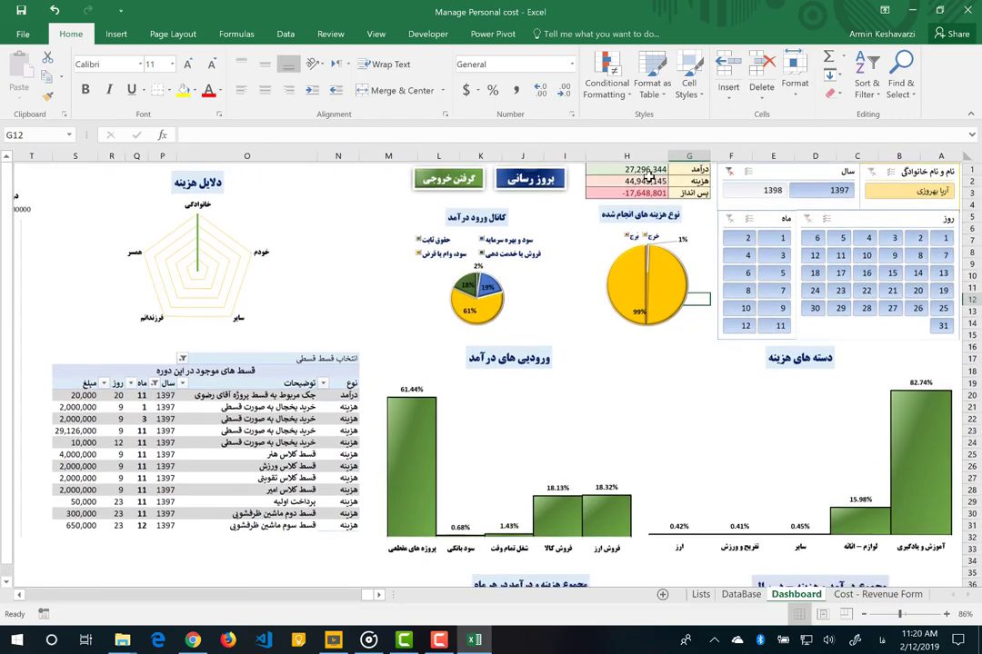
Inspect the formulas behind the income, expense and savings totals.
click(627, 169)
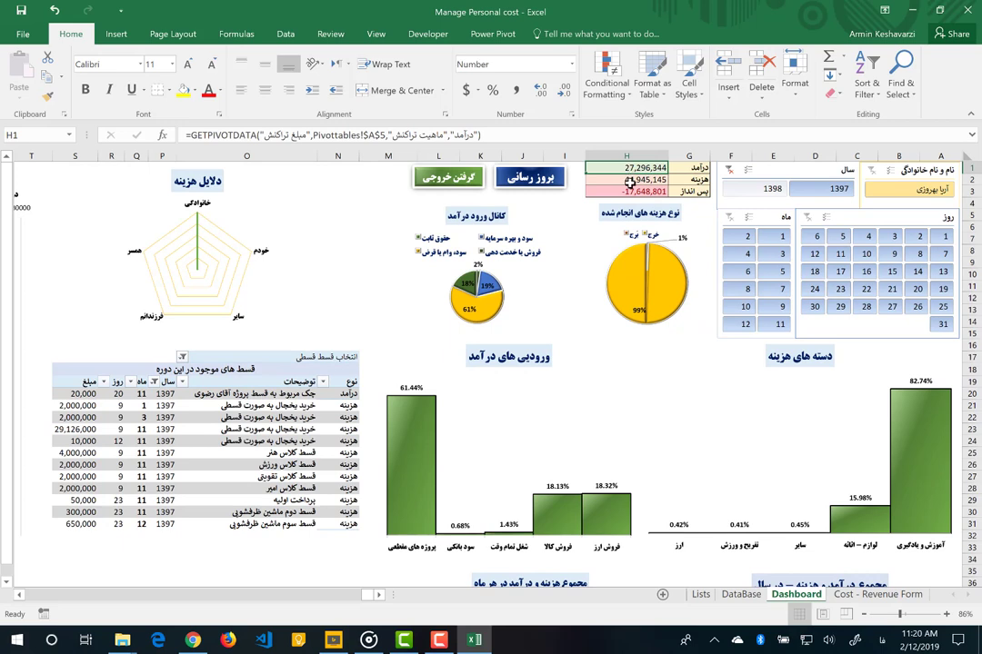
click(636, 180)
click(643, 191)
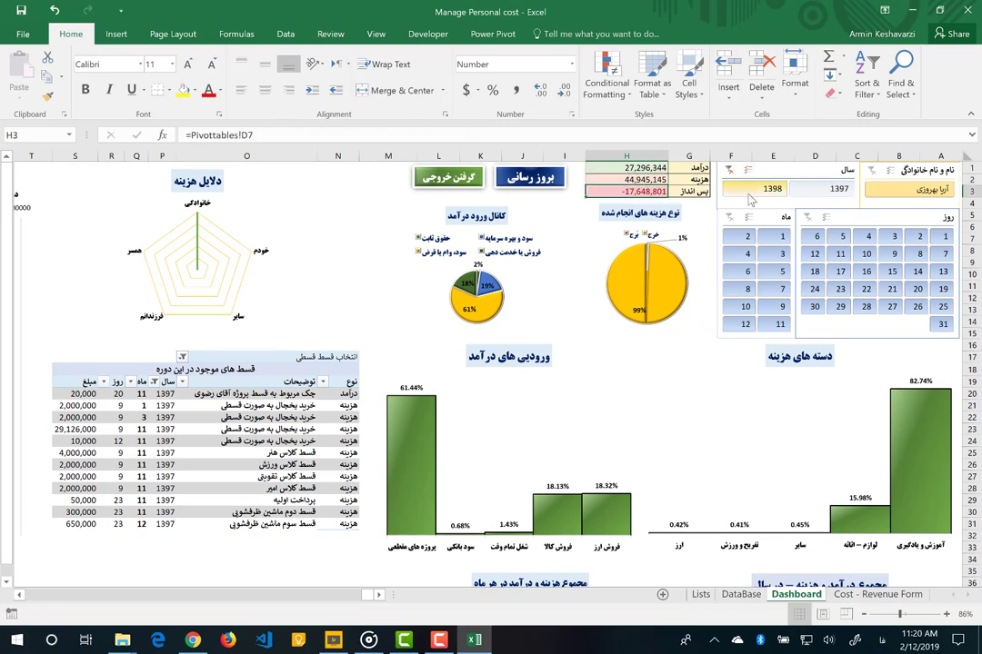
Filter the year slicer to 1398, giving income 513,170,000 and expenses 514,186,000.
click(750, 194)
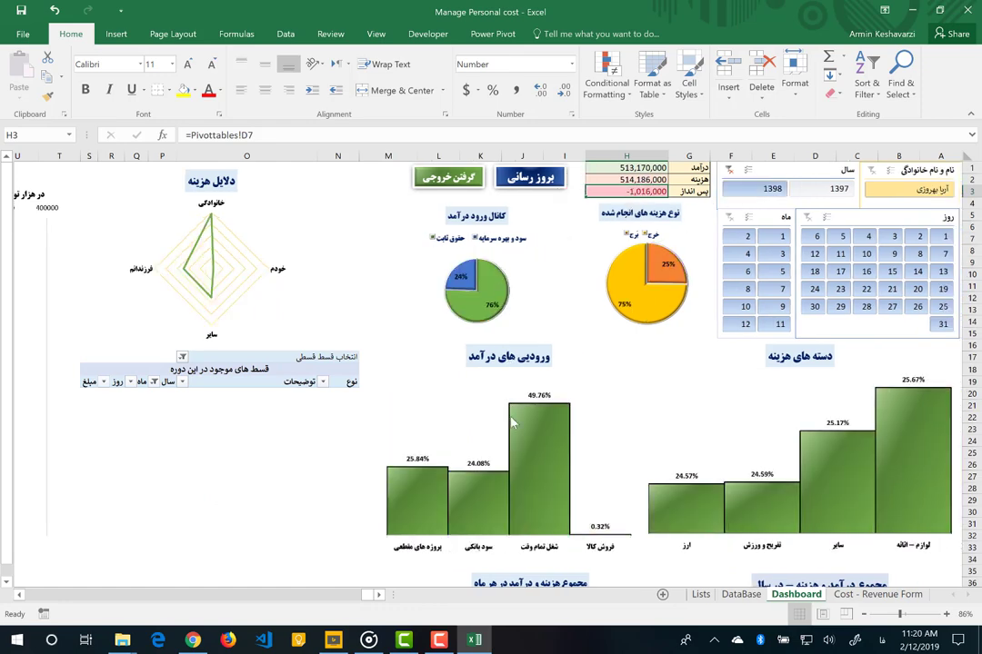
scroll(513, 422, left, 4)
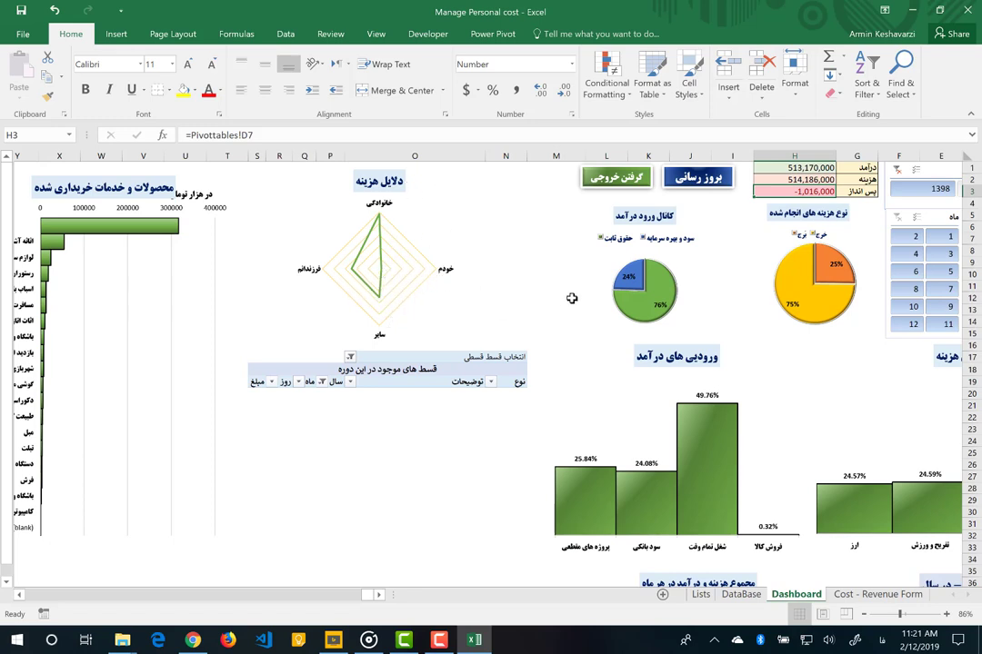
scroll(572, 298, right, 3)
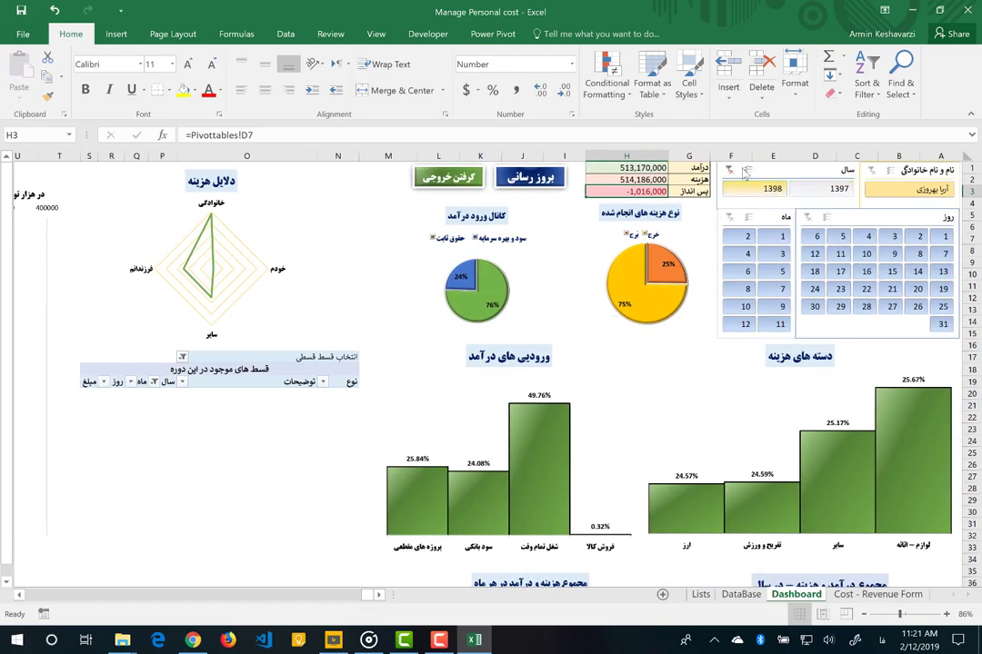
Clear the year slicer, then select year 1398 and month 1, giving income 30,690,000 and expenses 50,052,000.
click(729, 171)
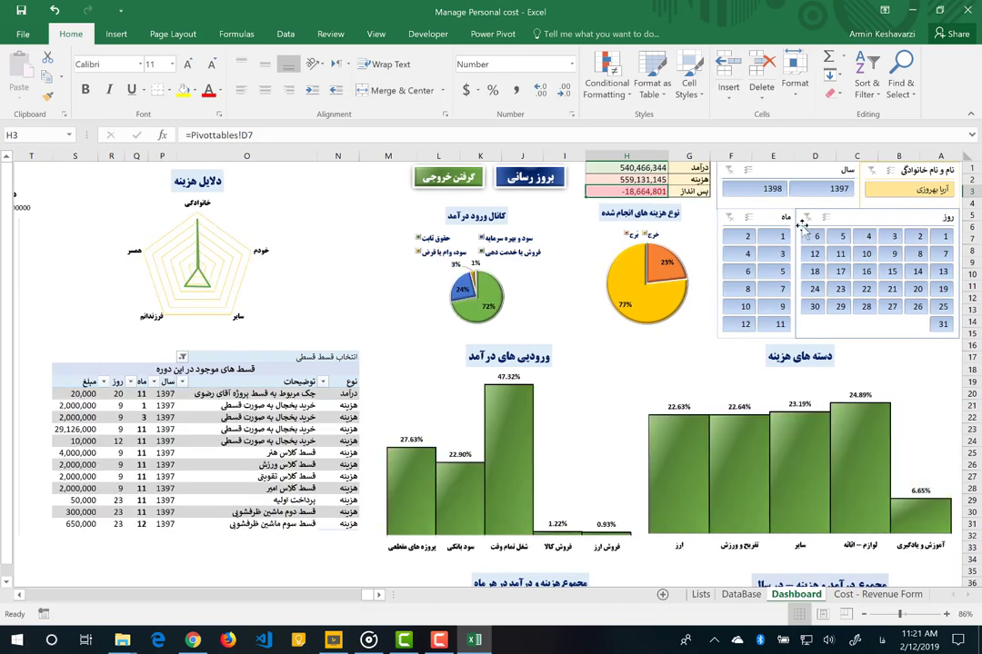
click(770, 192)
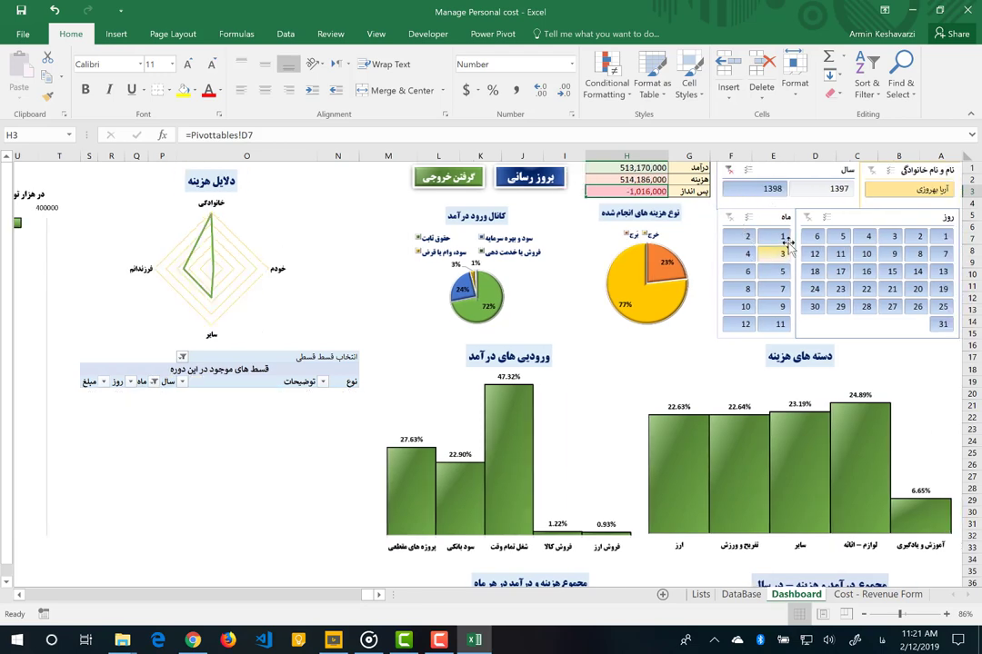
click(785, 240)
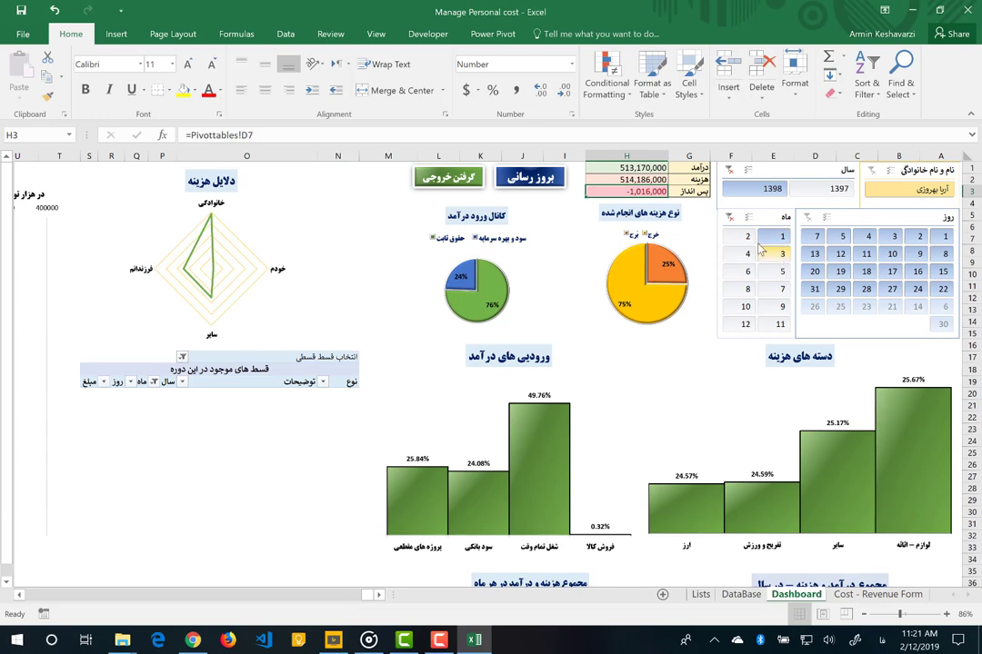
ctrl+click(759, 250)
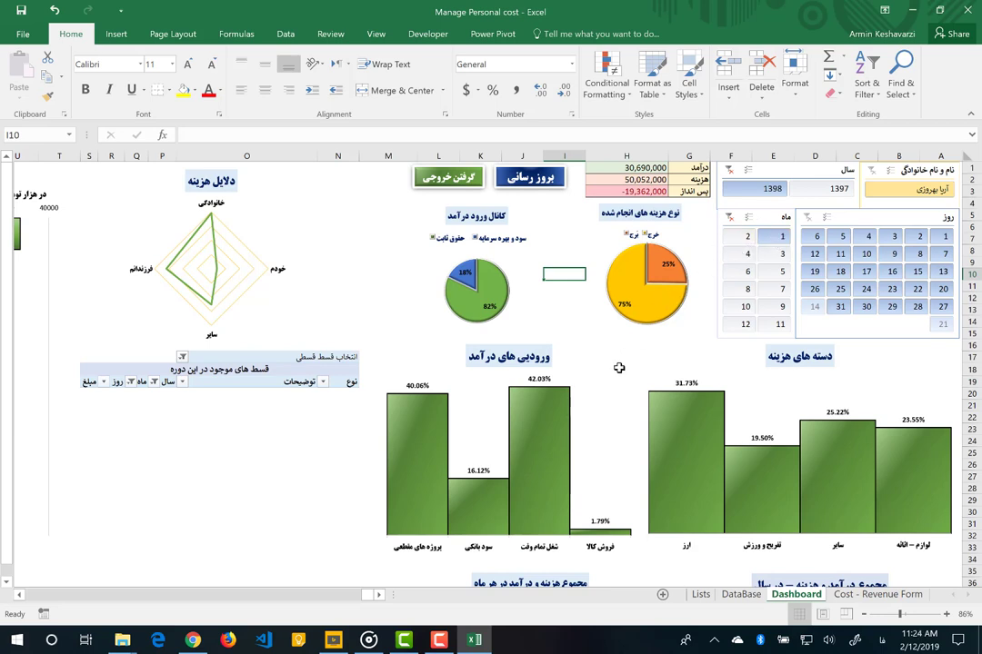
scroll(618, 367, down, 1)
scroll(618, 367, down, 1)
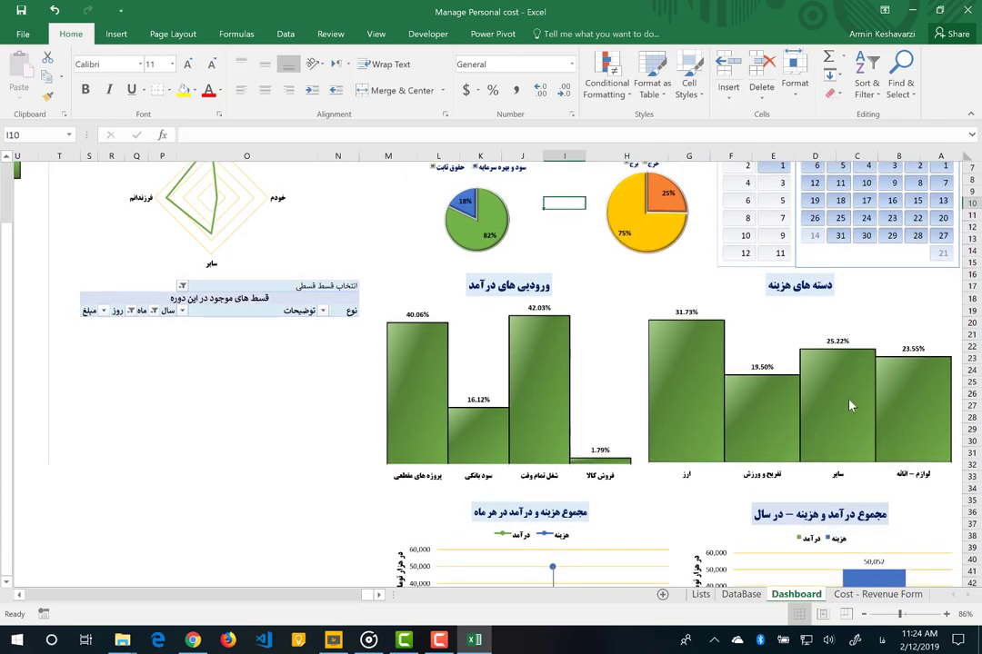
scroll(491, 428, down, 6)
scroll(491, 428, down, 6)
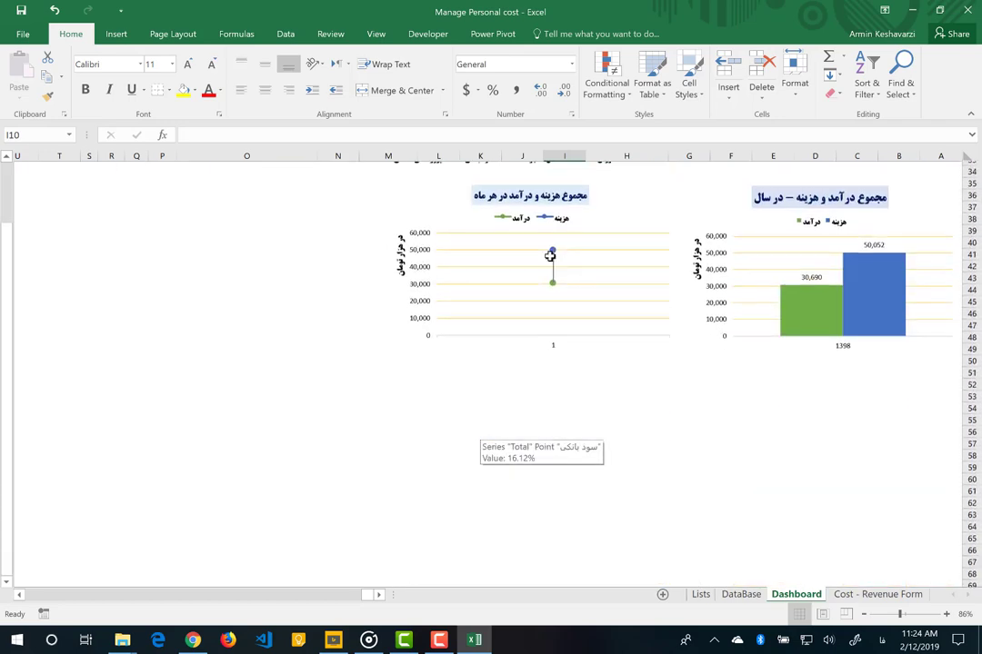
scroll(550, 339, up, 3)
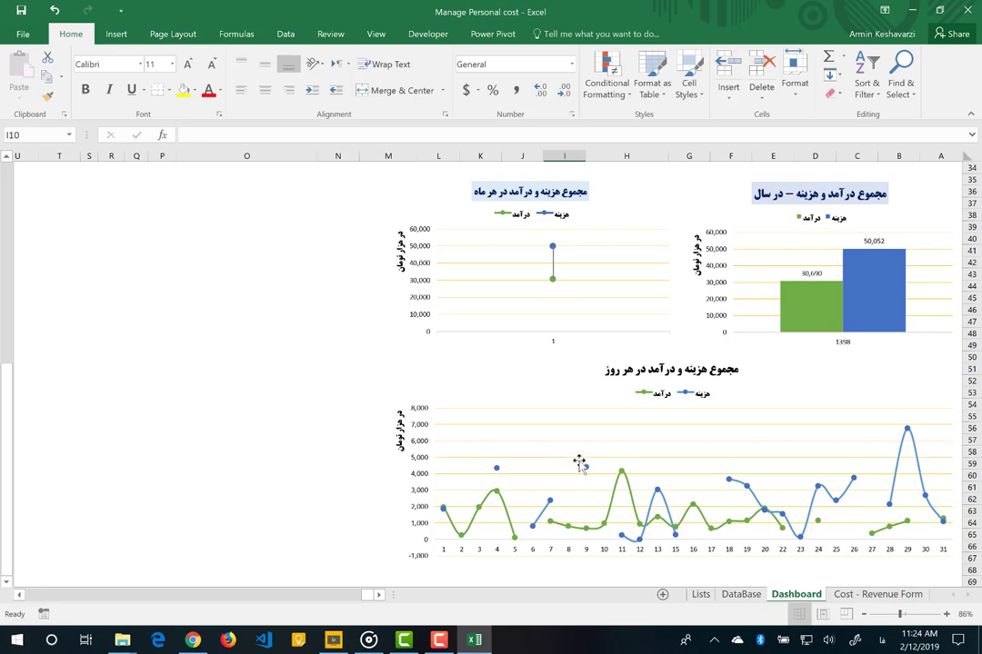
scroll(789, 522, down, 3)
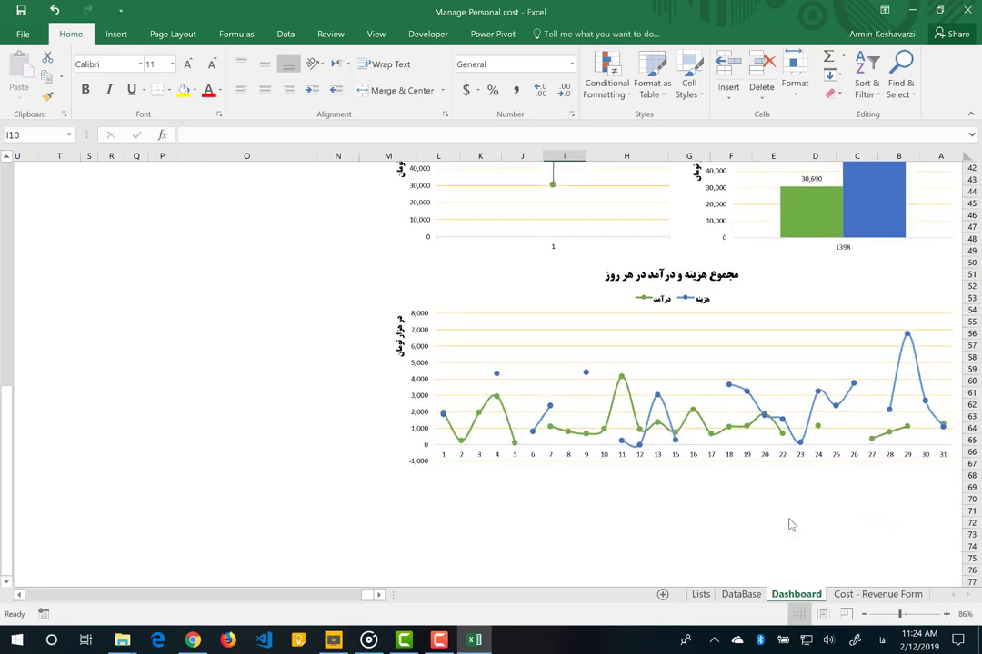
scroll(789, 524, up, 9)
scroll(789, 524, up, 5)
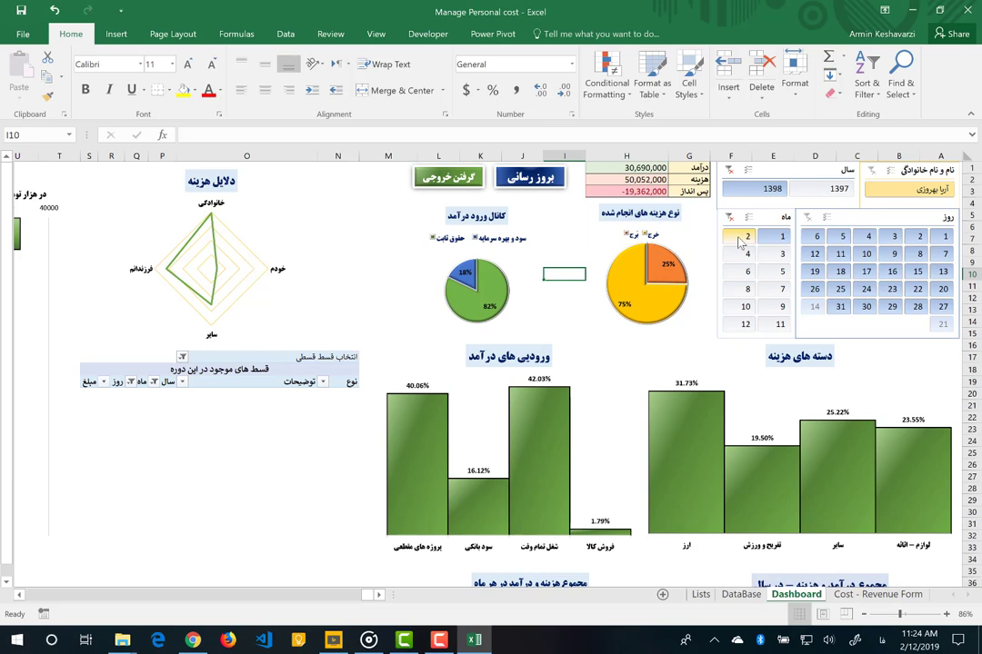
Add month 2 to the month slicer selection and review the updated charts.
click(741, 239)
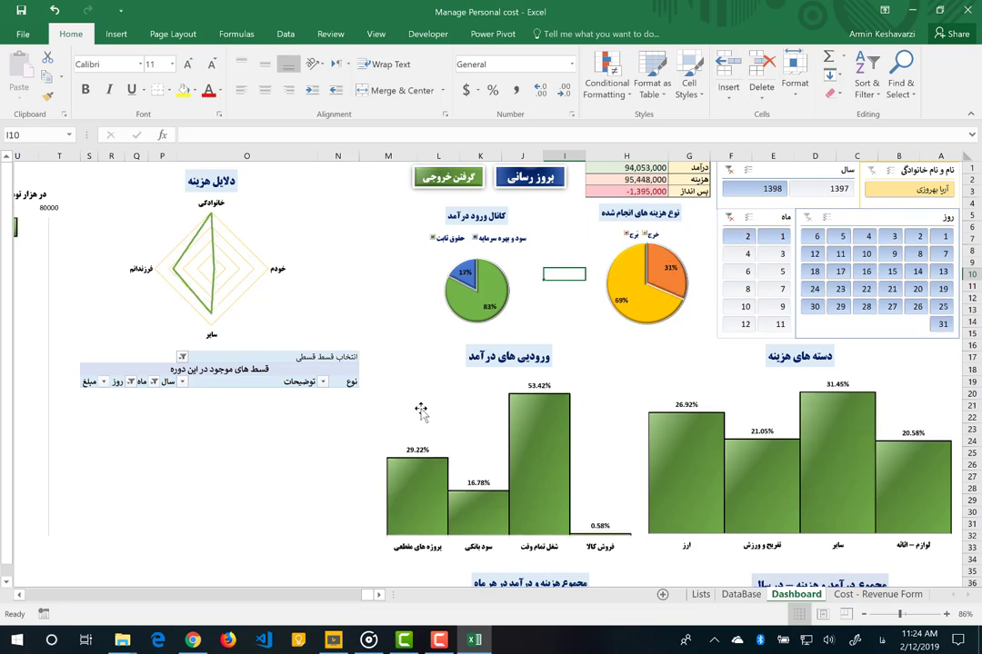
scroll(426, 409, down, 3)
scroll(427, 391, down, 5)
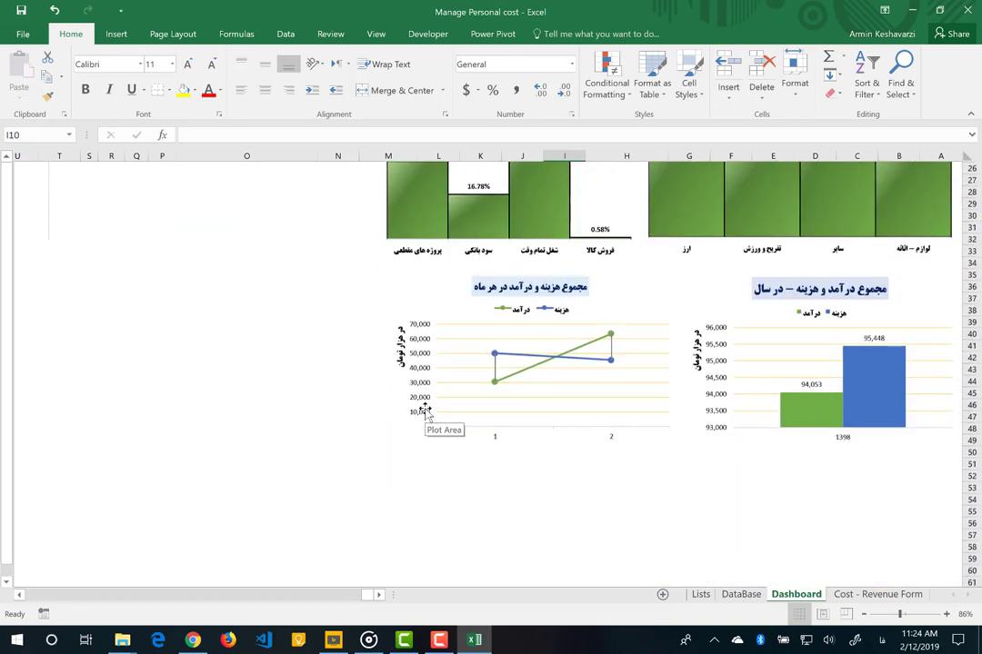
scroll(490, 328, down, 1)
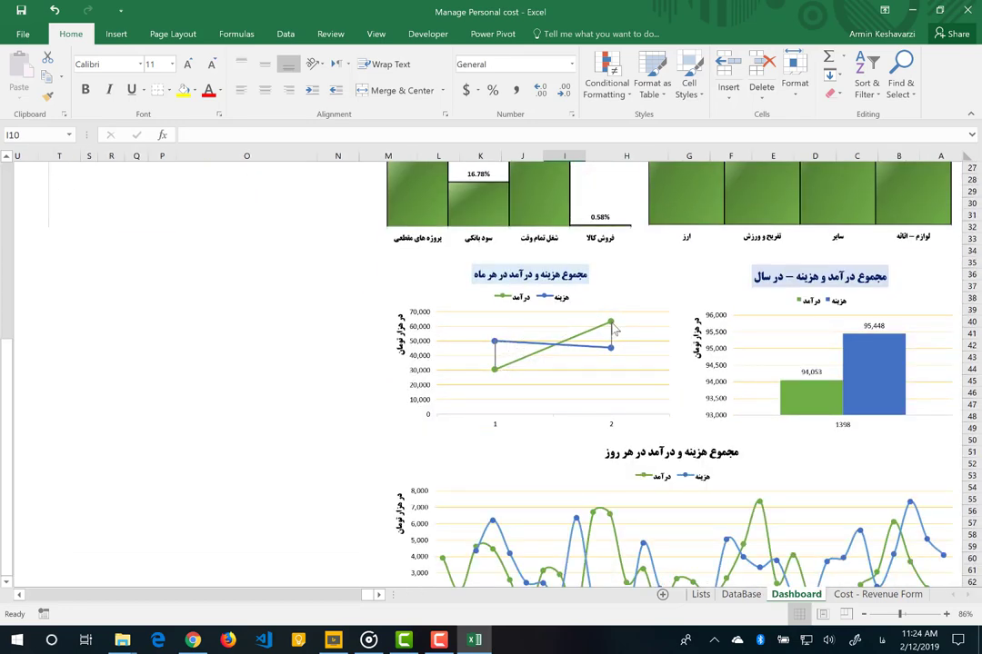
scroll(616, 445, down, 4)
scroll(618, 455, down, 1)
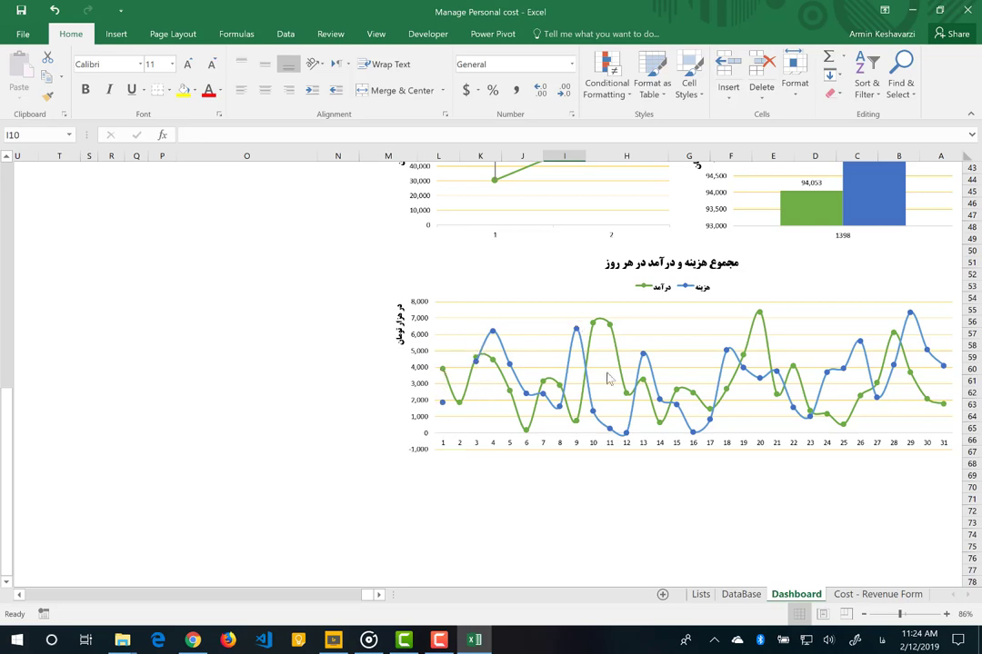
scroll(850, 382, up, 11)
scroll(850, 381, up, 3)
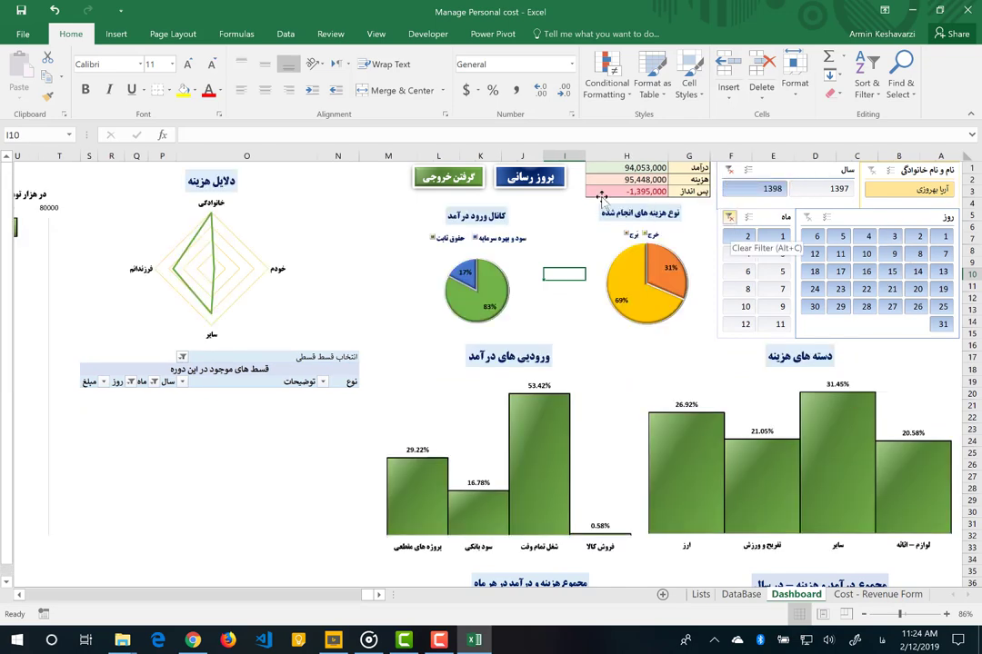
Export the dashboard PDF to the Desktop named 'Analyze Report 1398-01-02', then show the desktop.
click(453, 180)
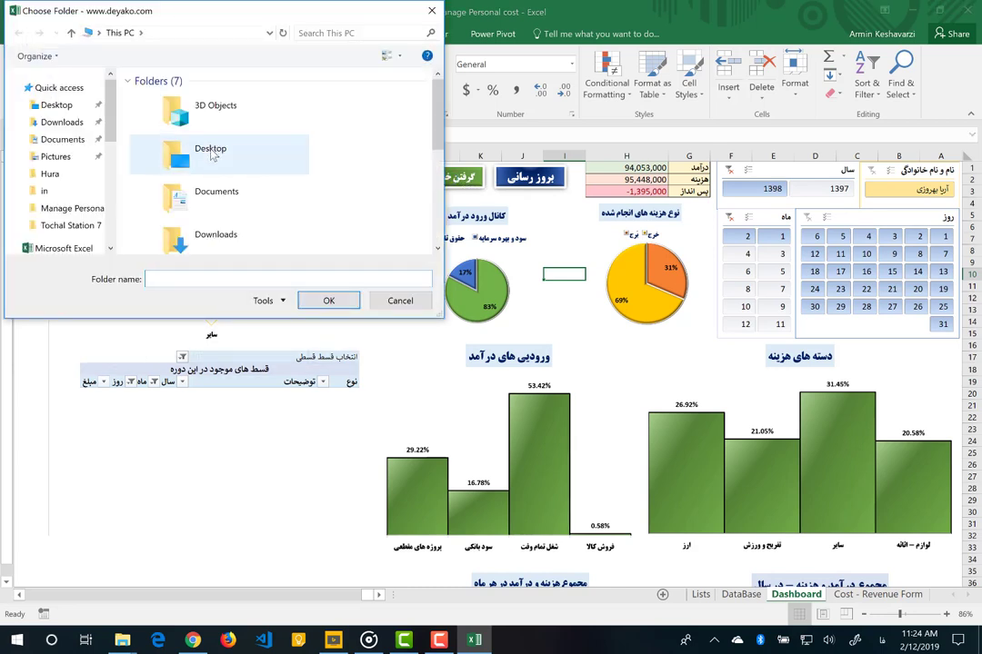
click(214, 147)
click(324, 301)
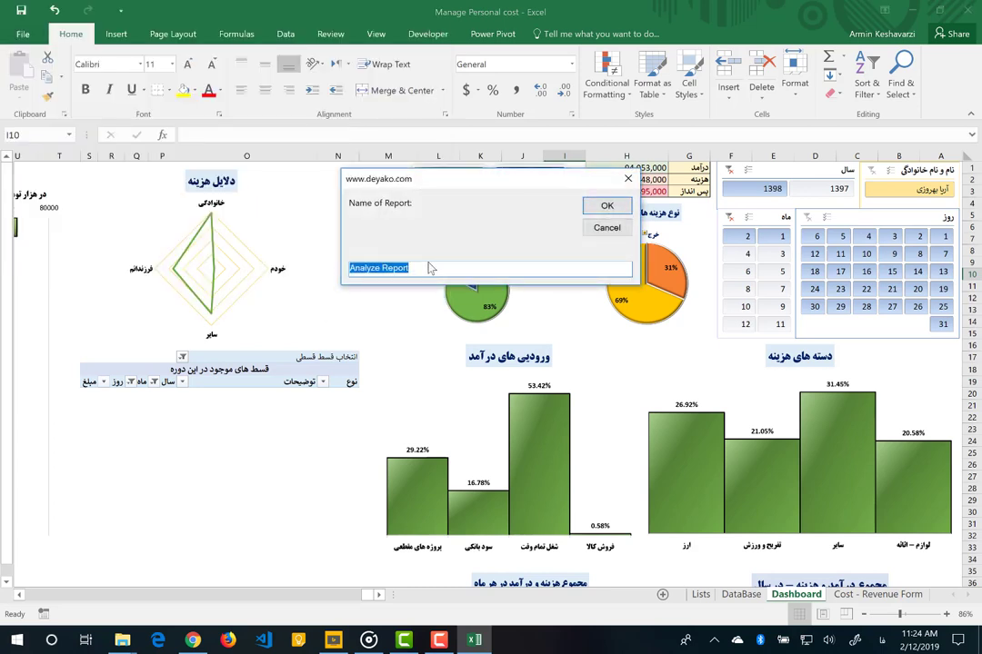
click(434, 268)
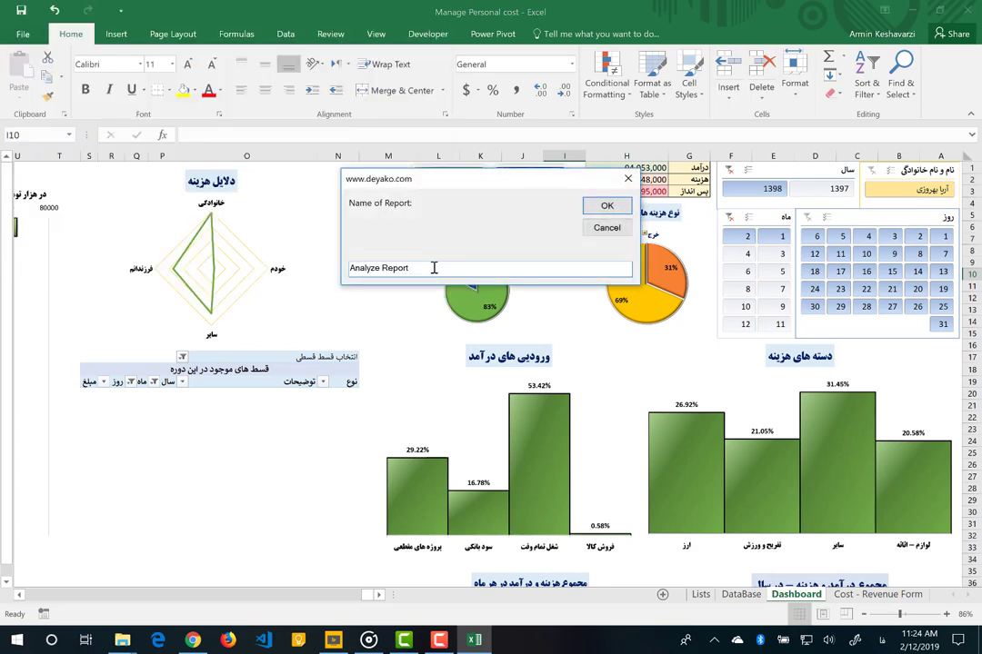
text(139)
text(02)
drag(434, 268, 427, 268)
text(8)
click(607, 207)
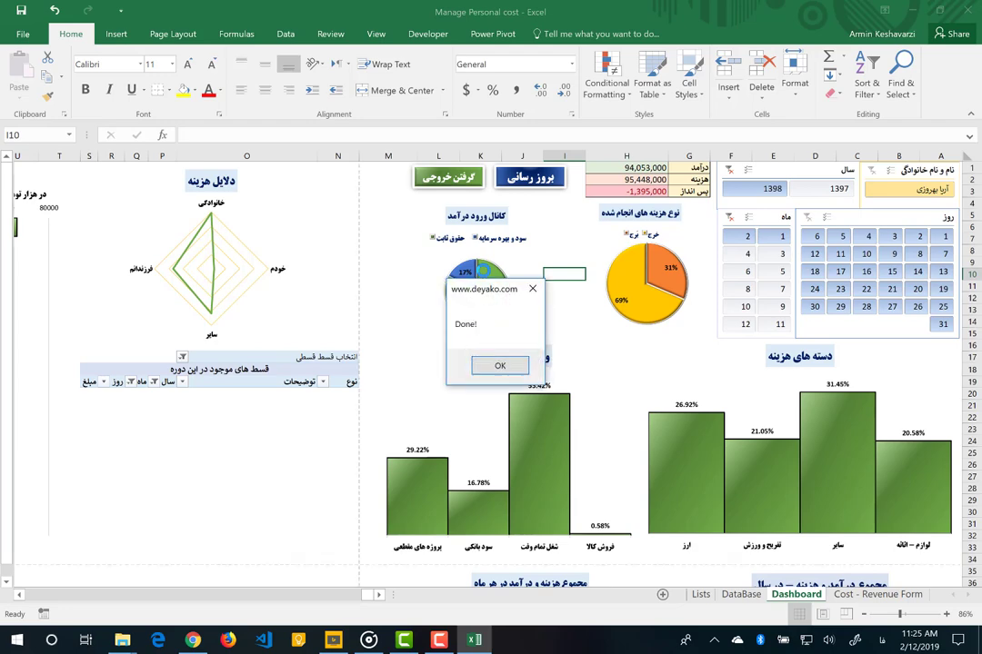
click(501, 365)
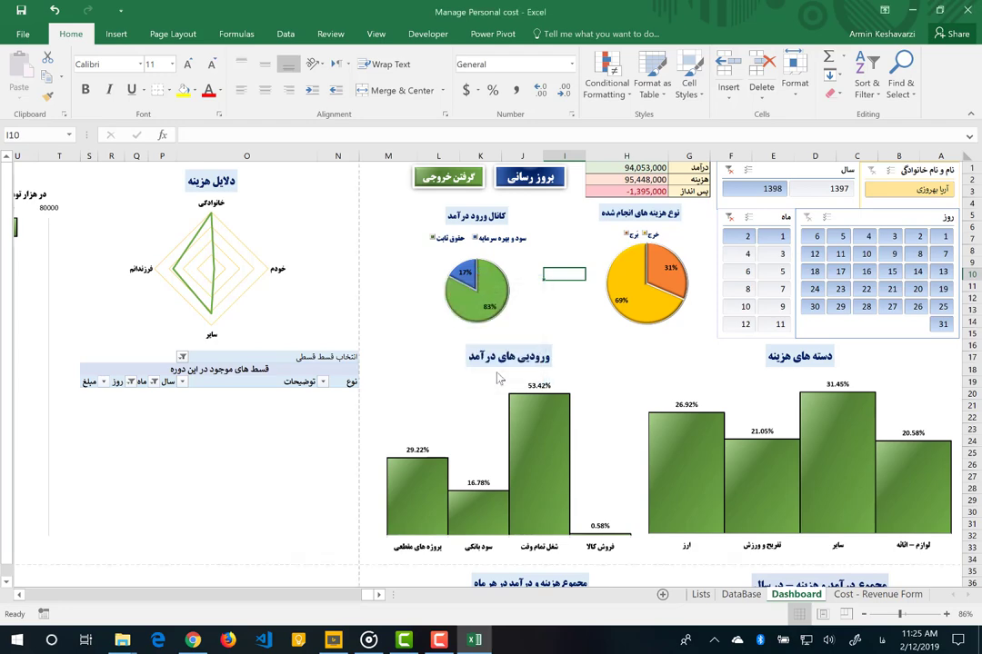
key(super+d)
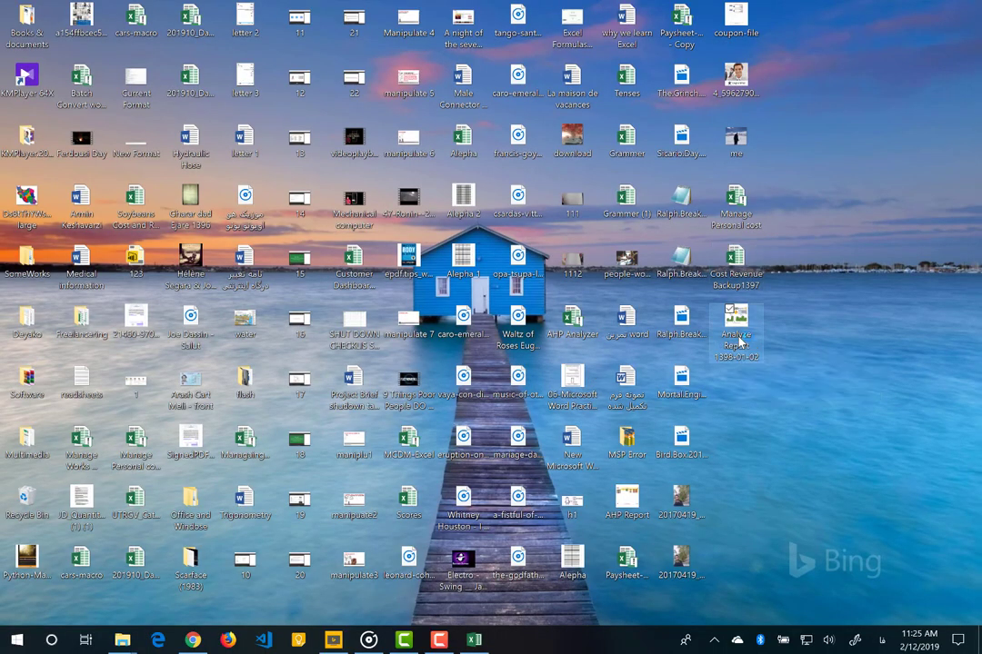
double_click(738, 341)
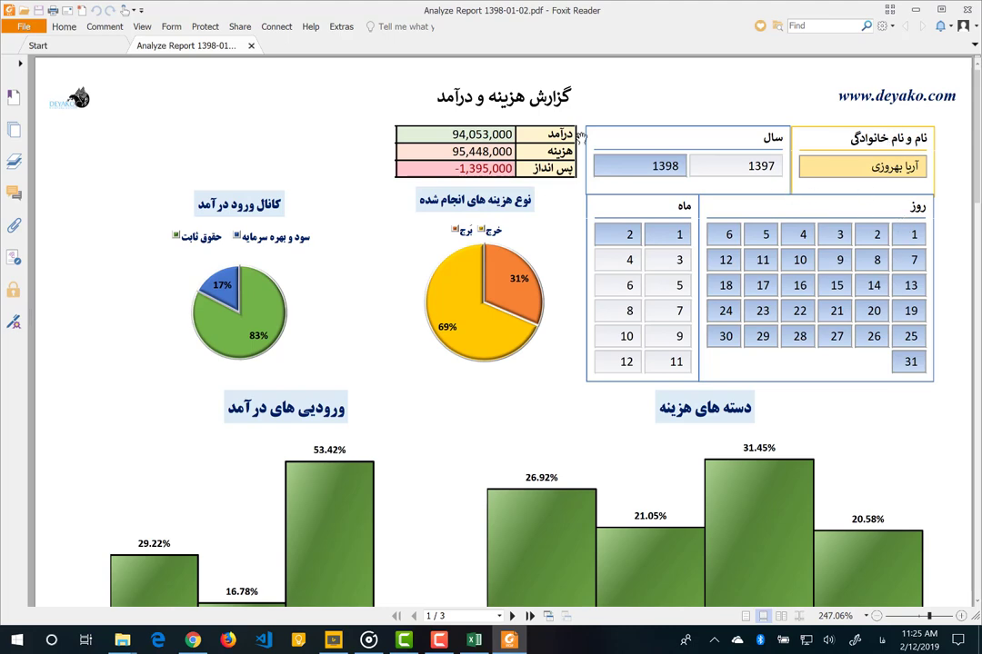
scroll(453, 300, down, 3)
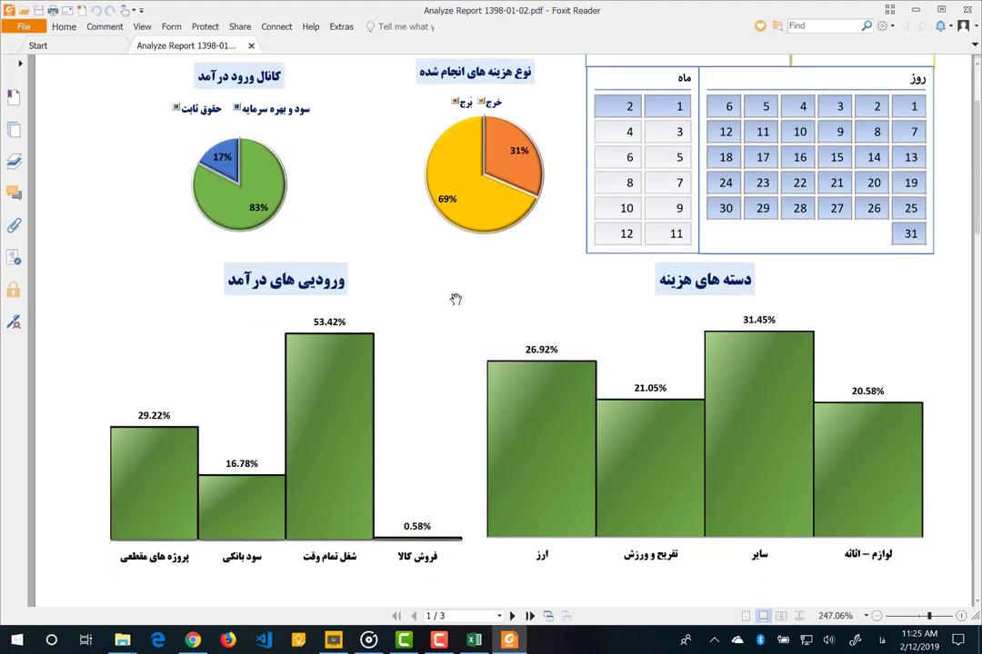
scroll(455, 299, down, 4)
scroll(455, 299, down, 2)
scroll(455, 299, down, 6)
scroll(455, 299, down, 6)
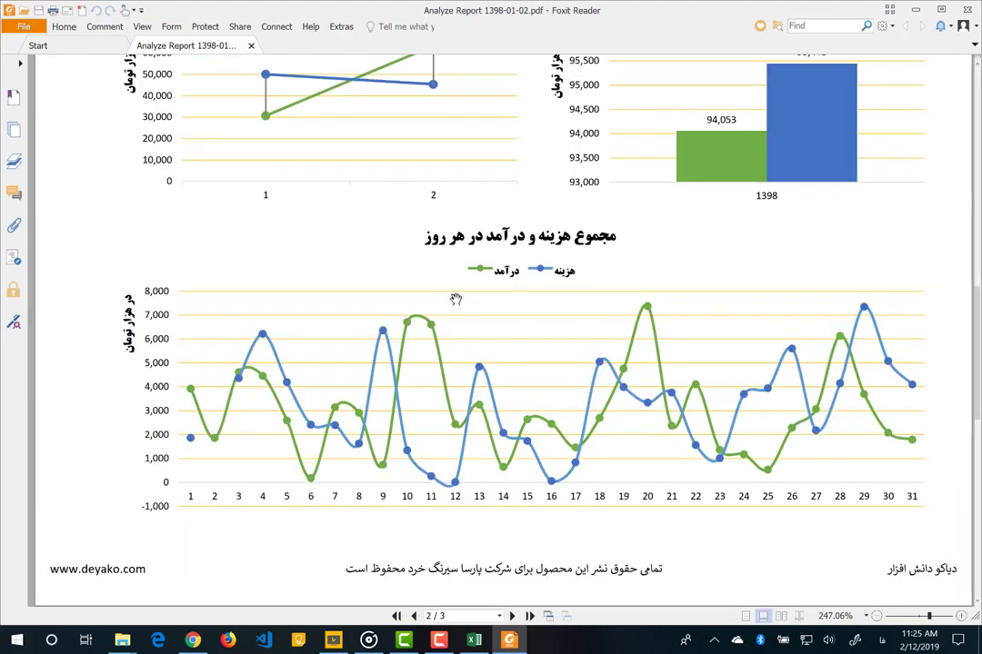
scroll(456, 299, down, 7)
scroll(455, 299, down, 6)
scroll(455, 299, down, 5)
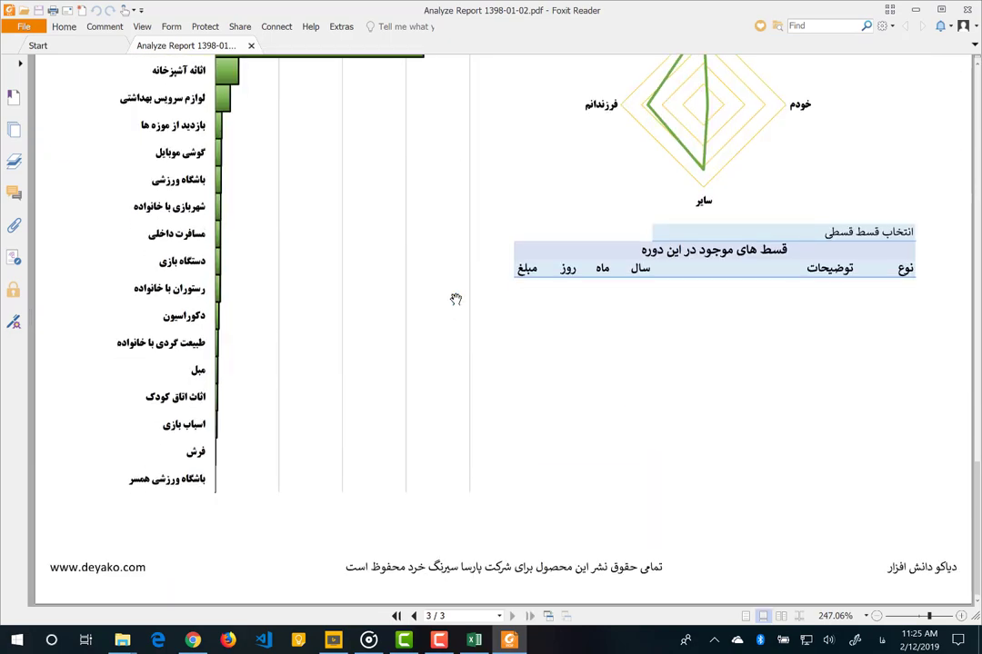
scroll(455, 299, up, 15)
scroll(455, 299, up, 10)
scroll(455, 299, up, 10)
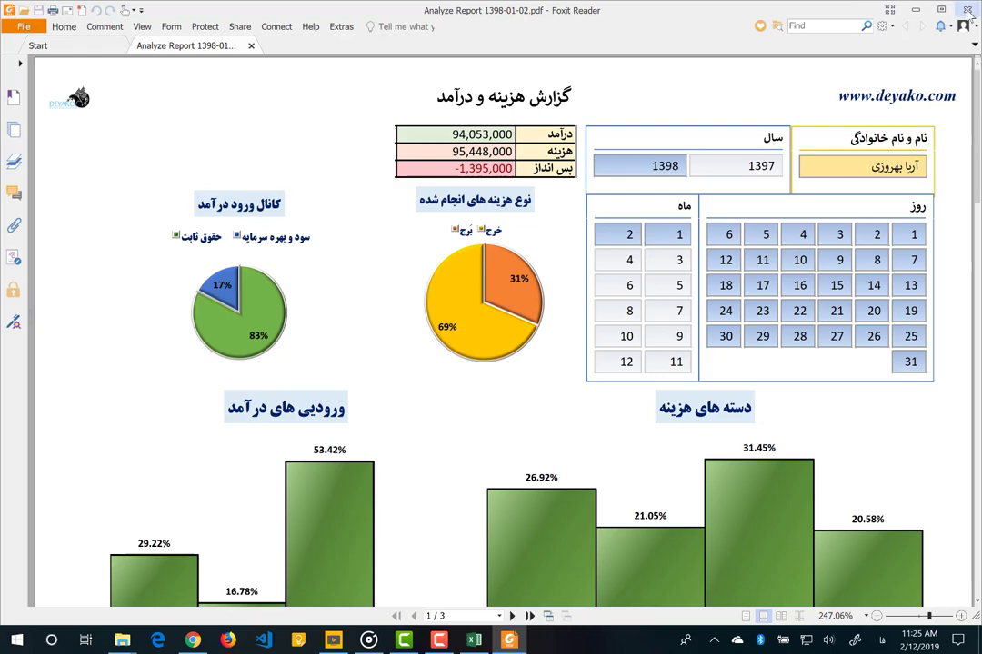
key(alt+F4)
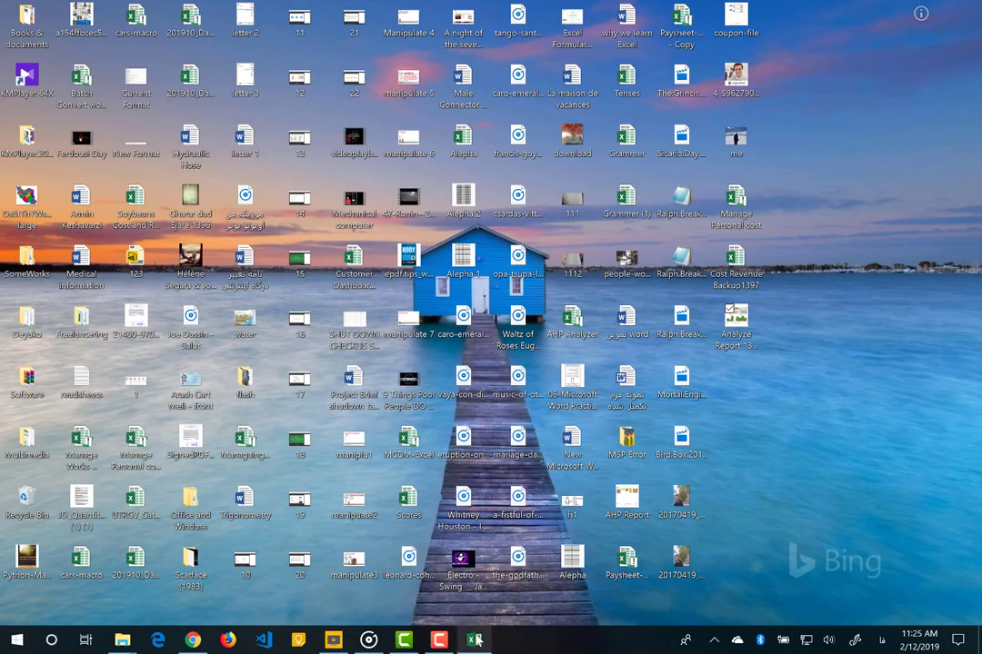
Return to the Excel workbook and show the Cost - Revenue Form sheet with its monthly totals.
click(474, 641)
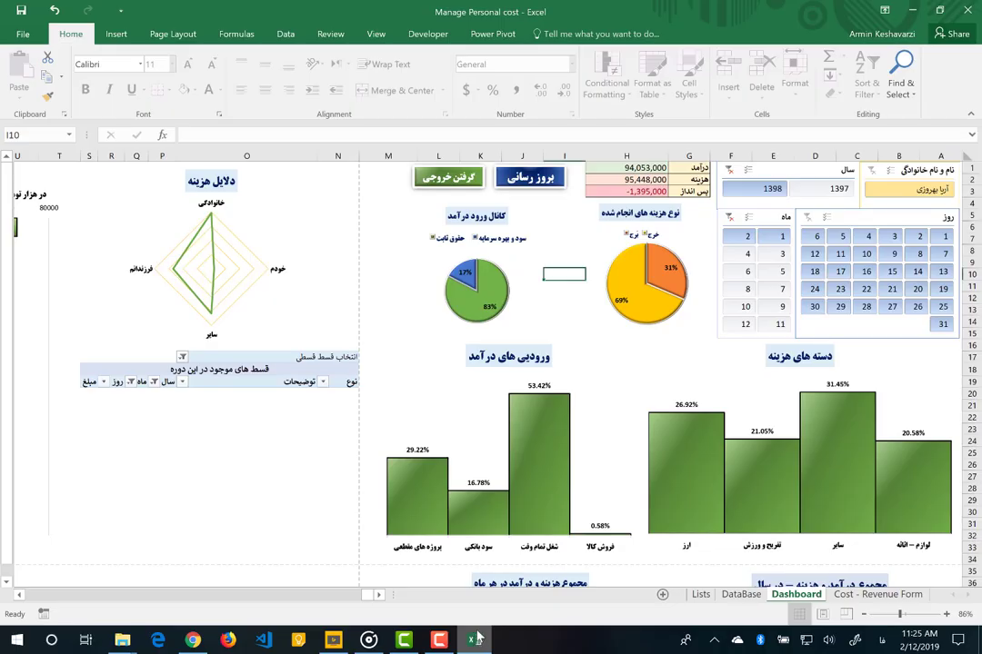
click(873, 596)
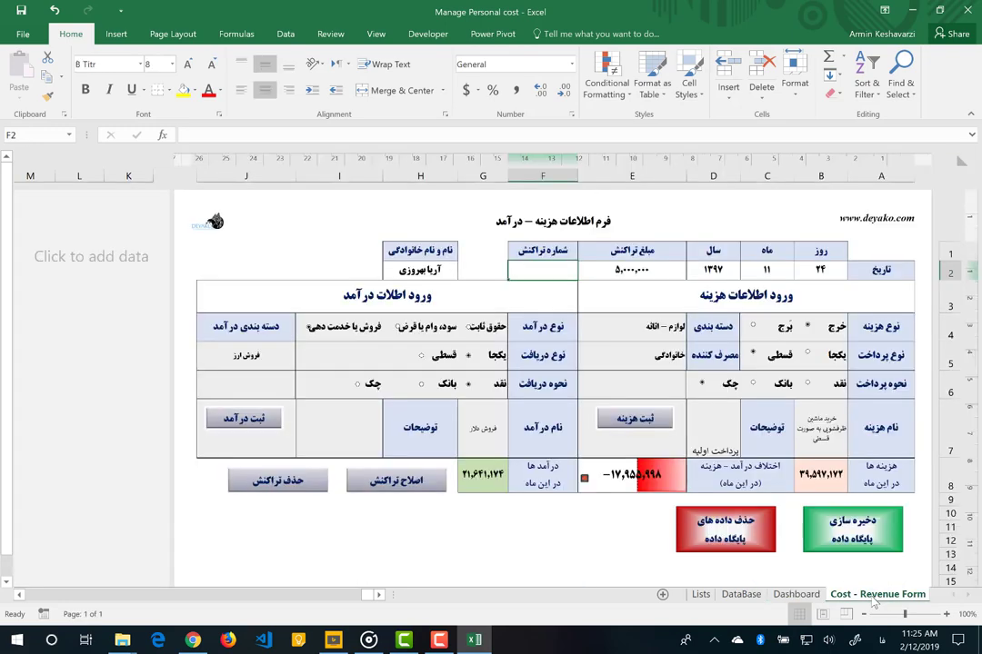
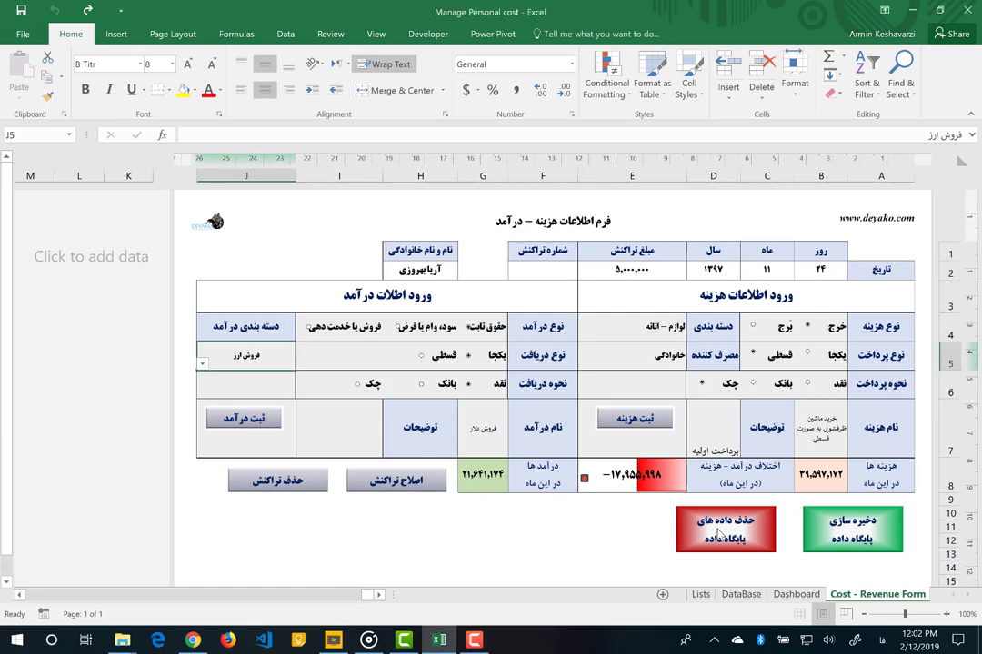
Erase all stored transactions, confirm the DataBase sheet is empty, and return to the Cost - Revenue Form.
click(719, 535)
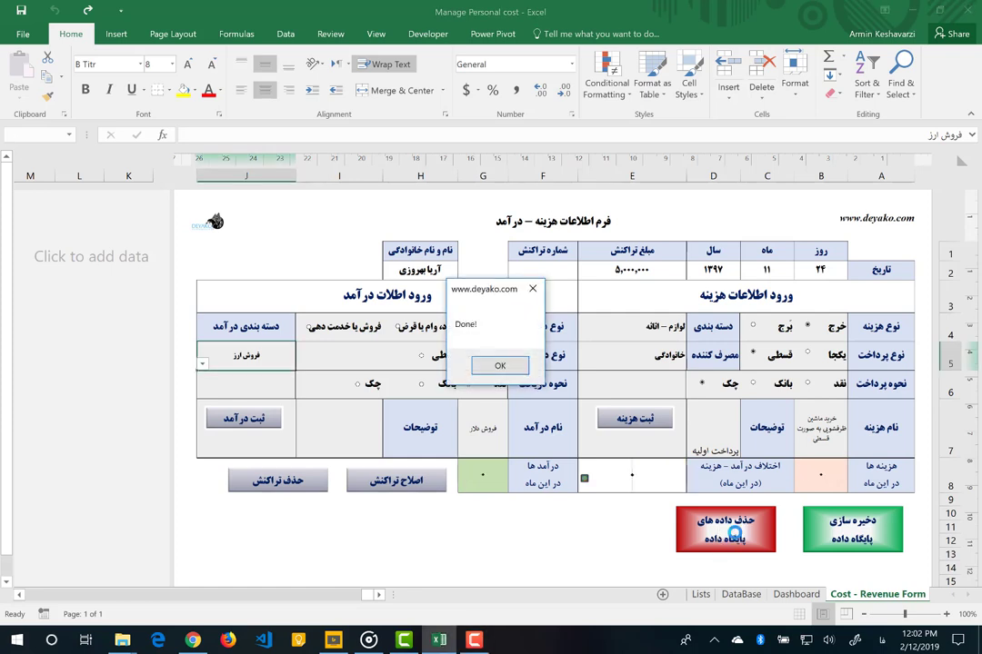
click(500, 366)
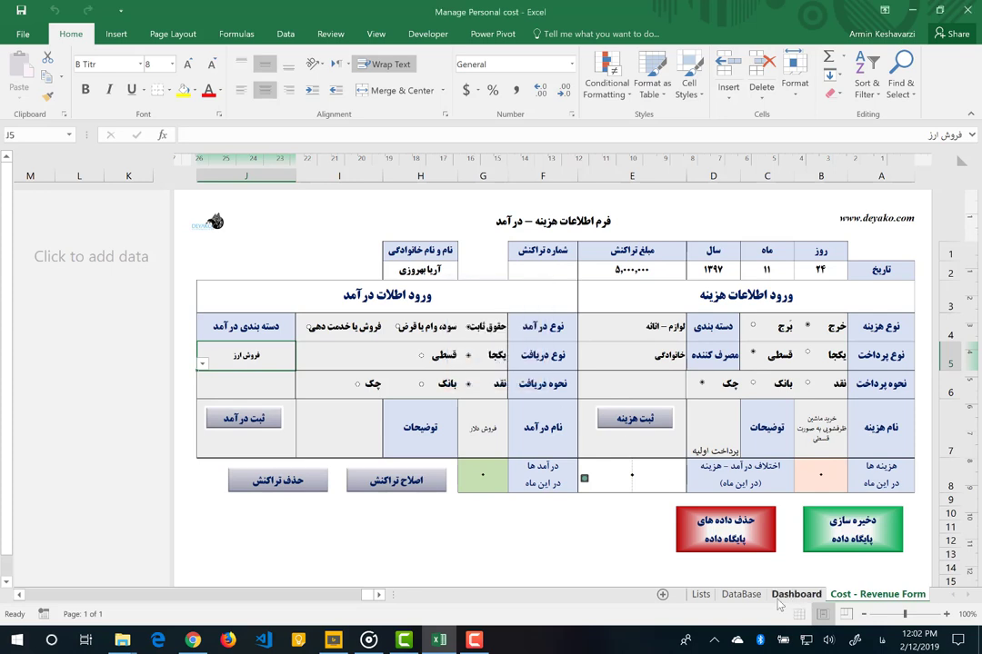
click(741, 594)
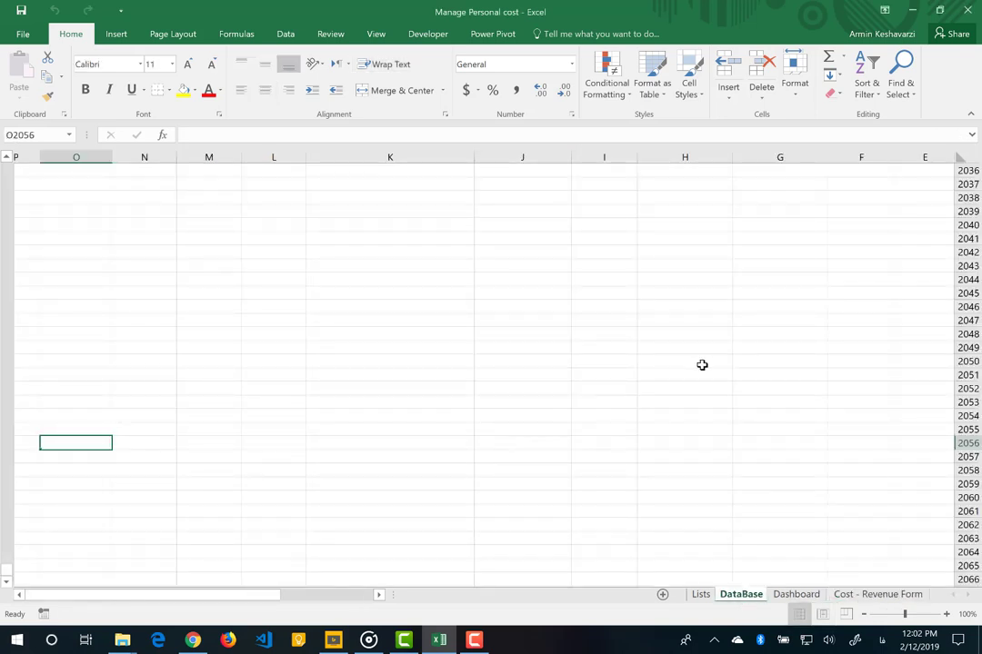
key(ctrl+Up)
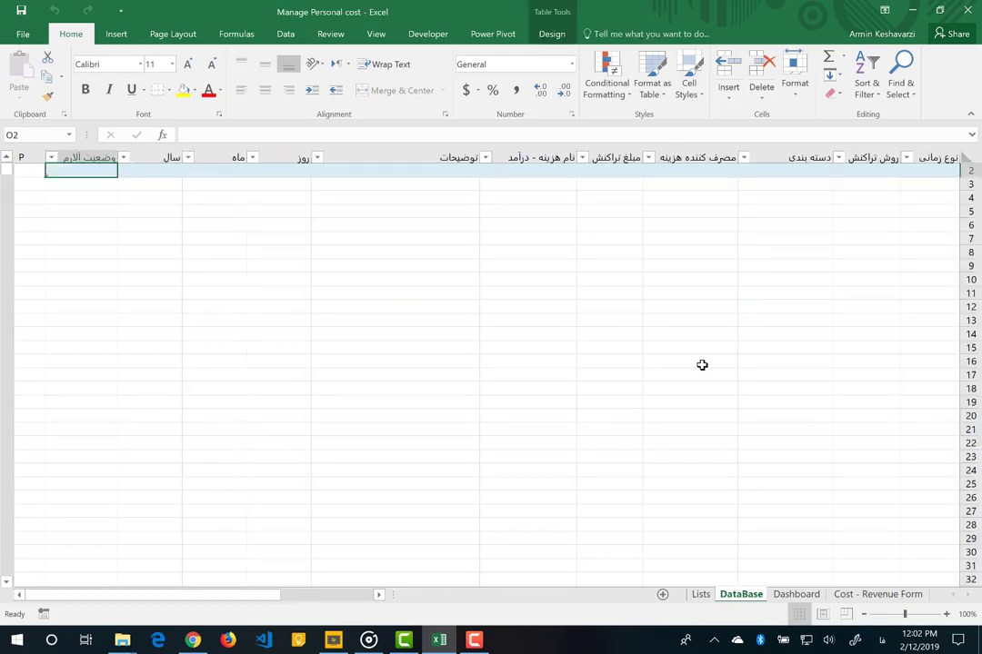
key(Home)
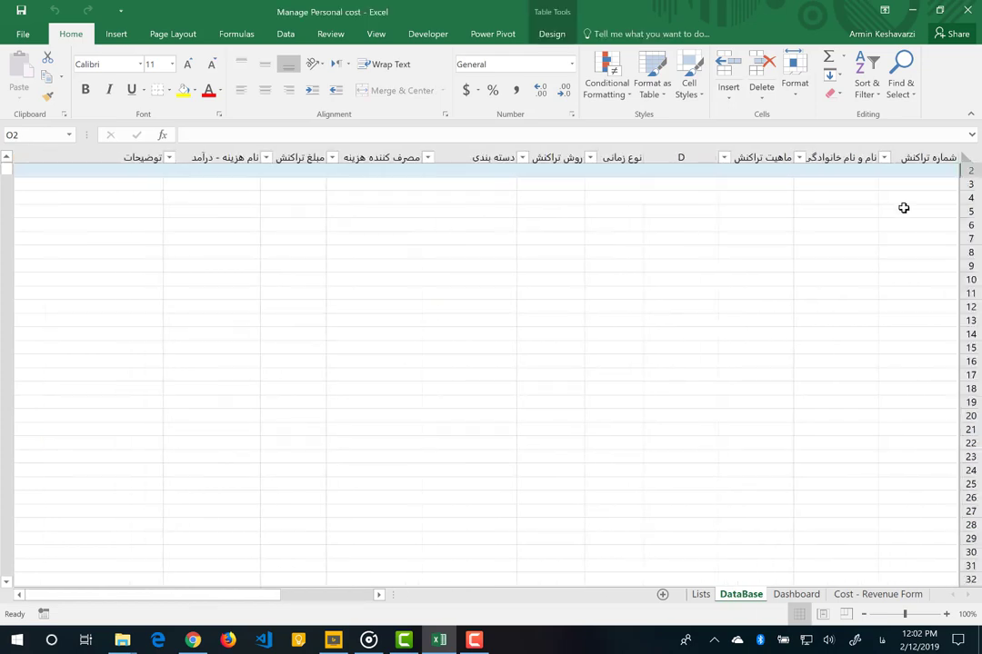
click(879, 596)
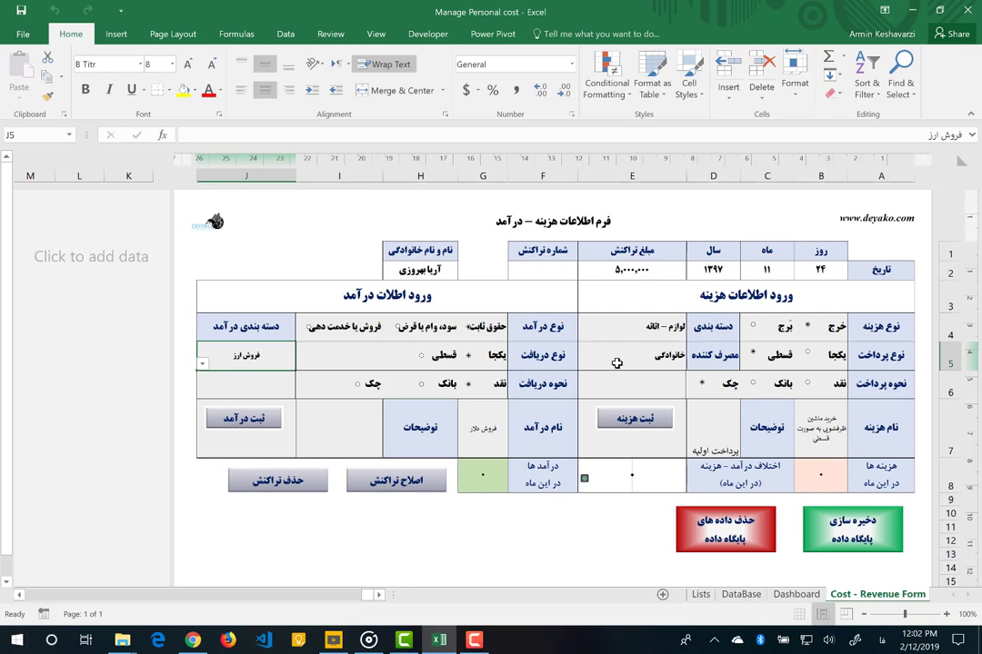
Set the date day in B2 to 23 and the amount in E2 to 4,000,000.
click(820, 270)
text(23)
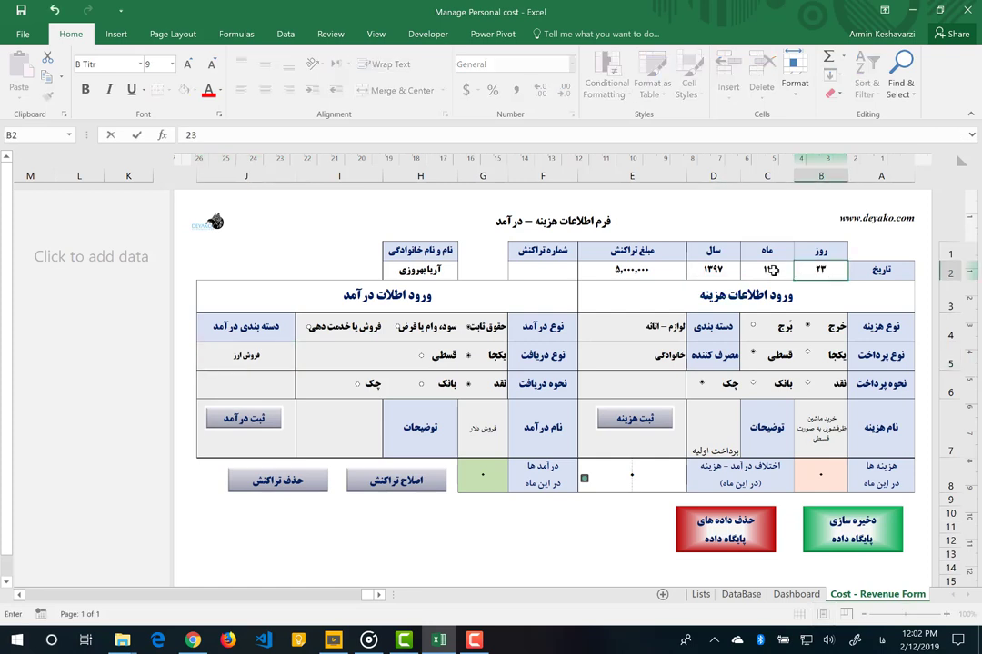
click(651, 269)
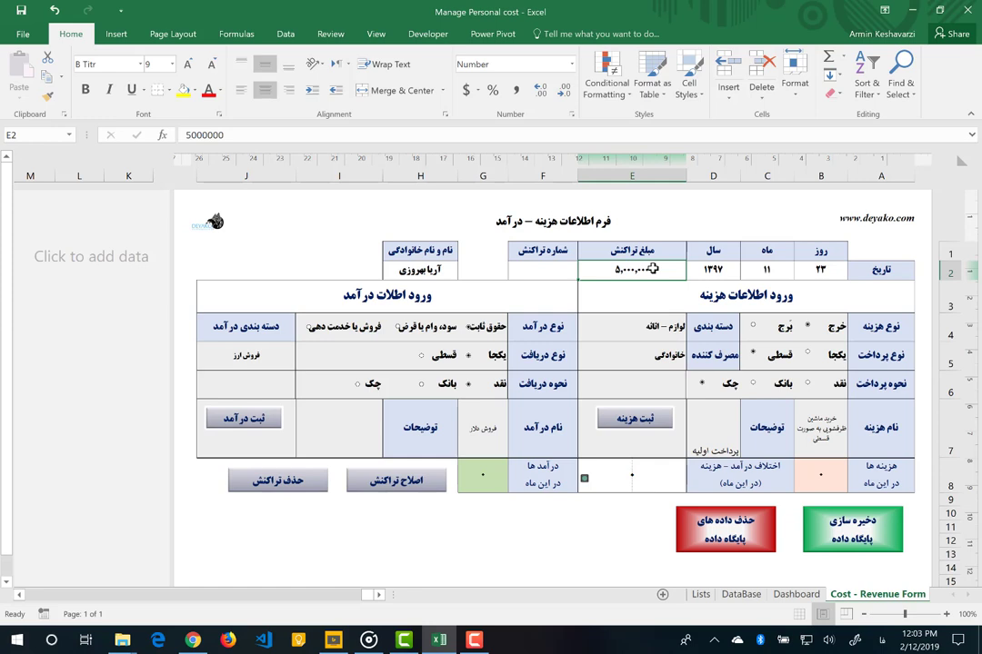
text(400)
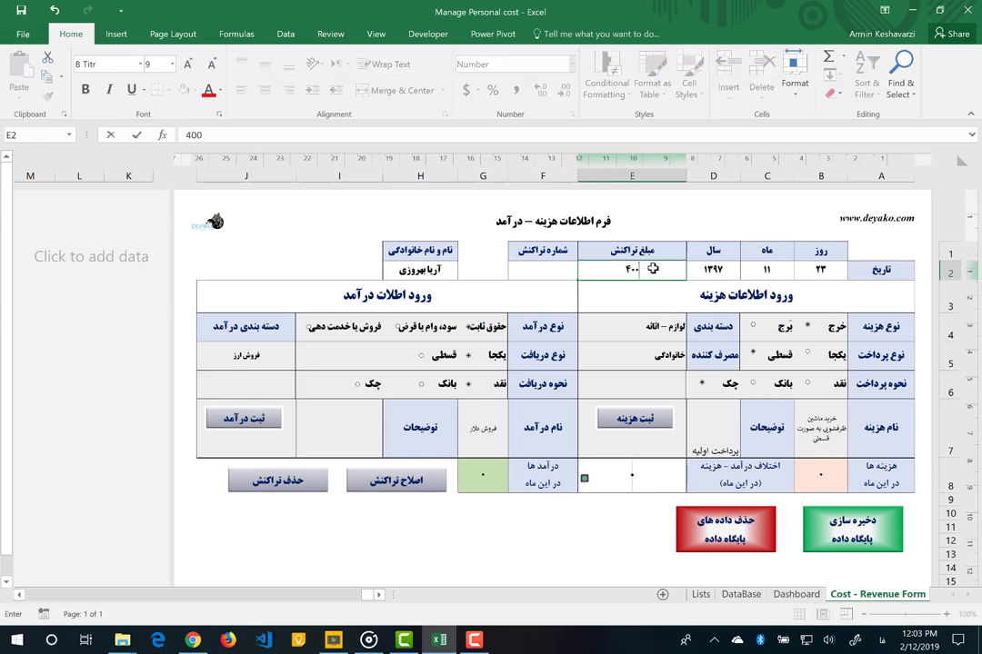
text(000)
key(Return)
double_click(651, 271)
text(000)
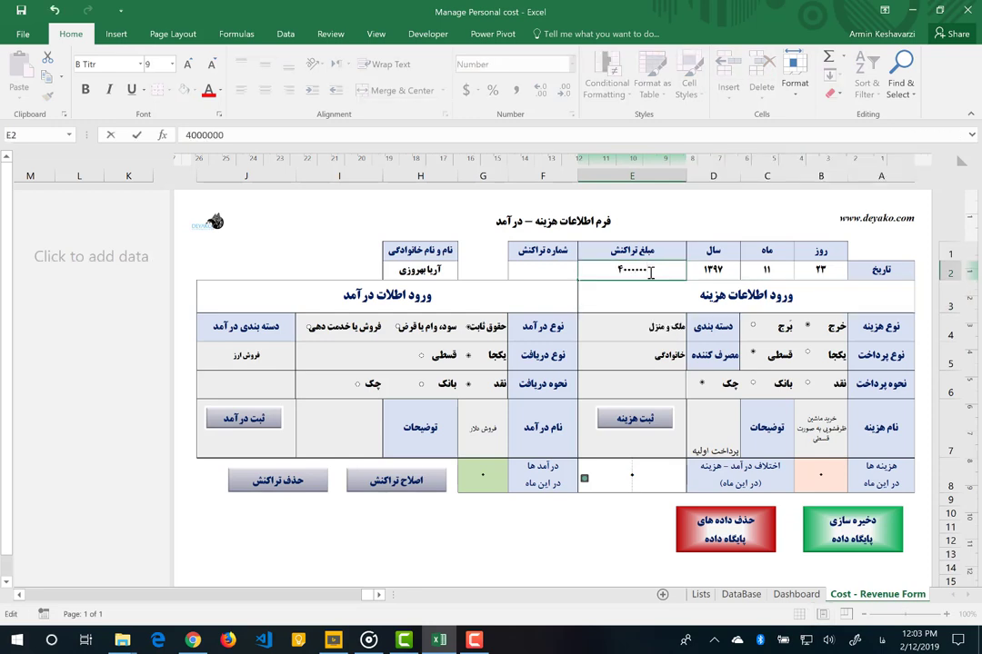
key(Return)
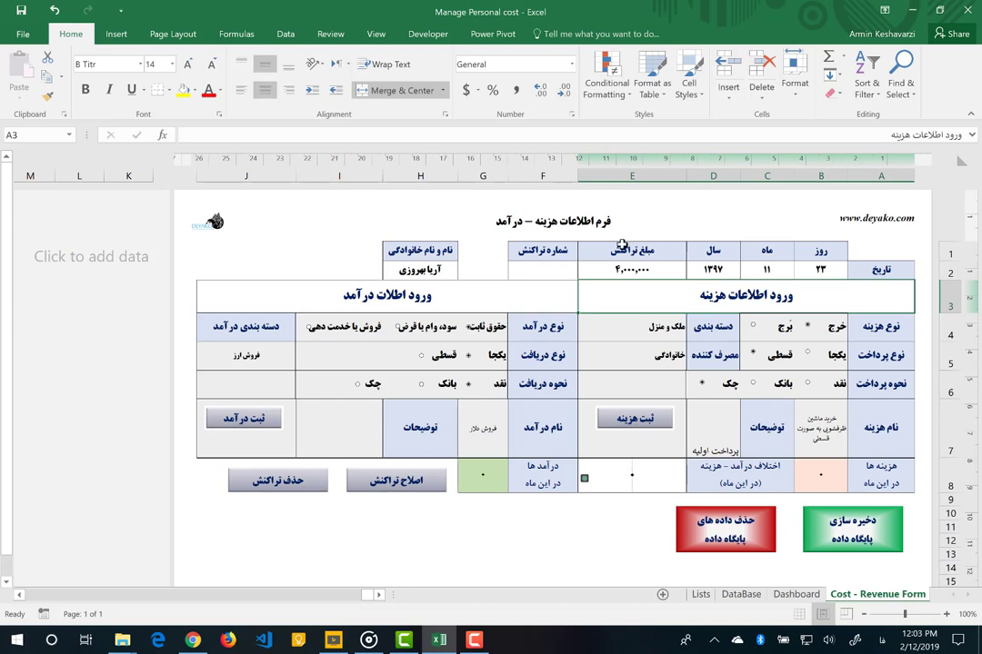
click(420, 329)
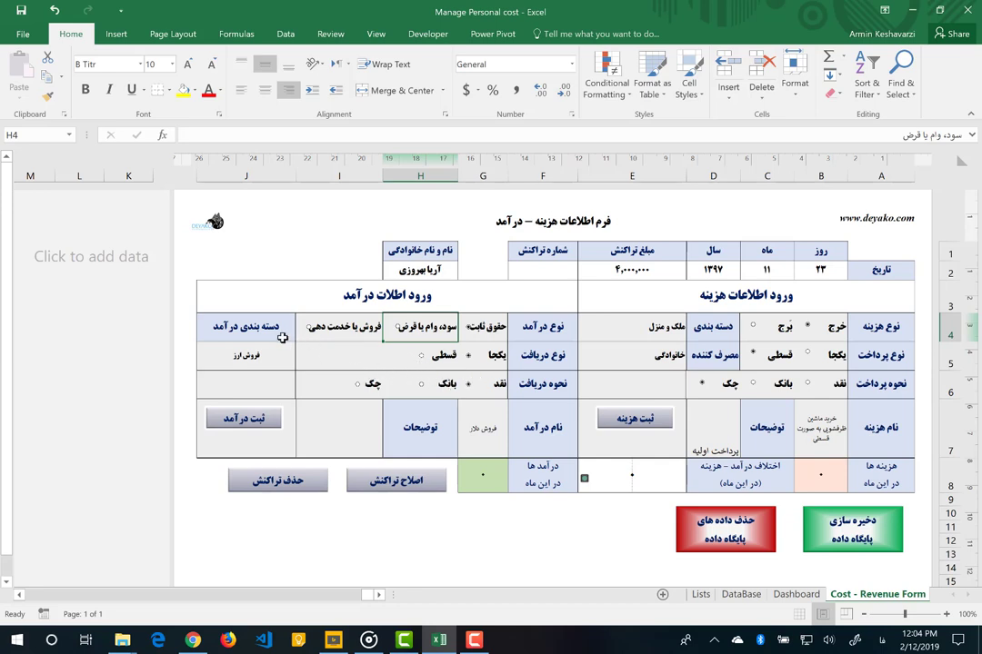
click(238, 354)
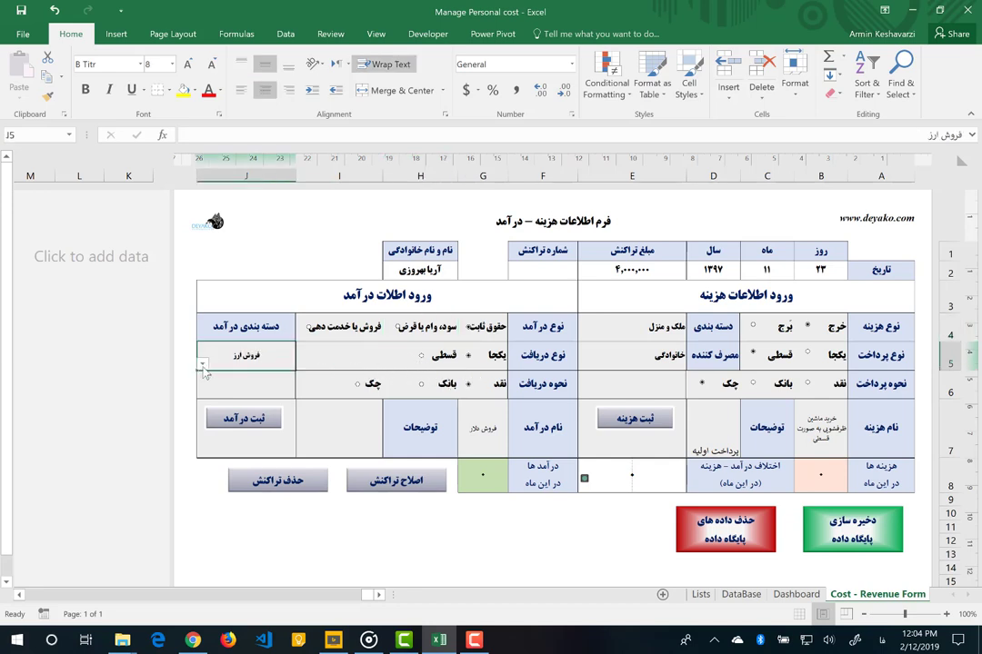
Set the income category to سایر and name the income موجودی اولیه.
click(203, 365)
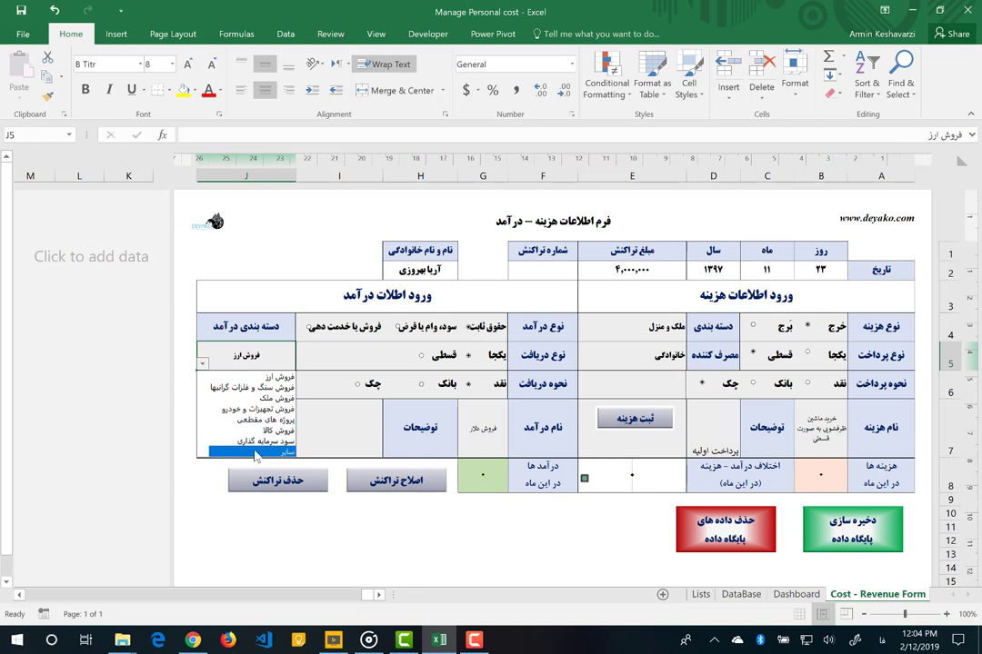
click(255, 452)
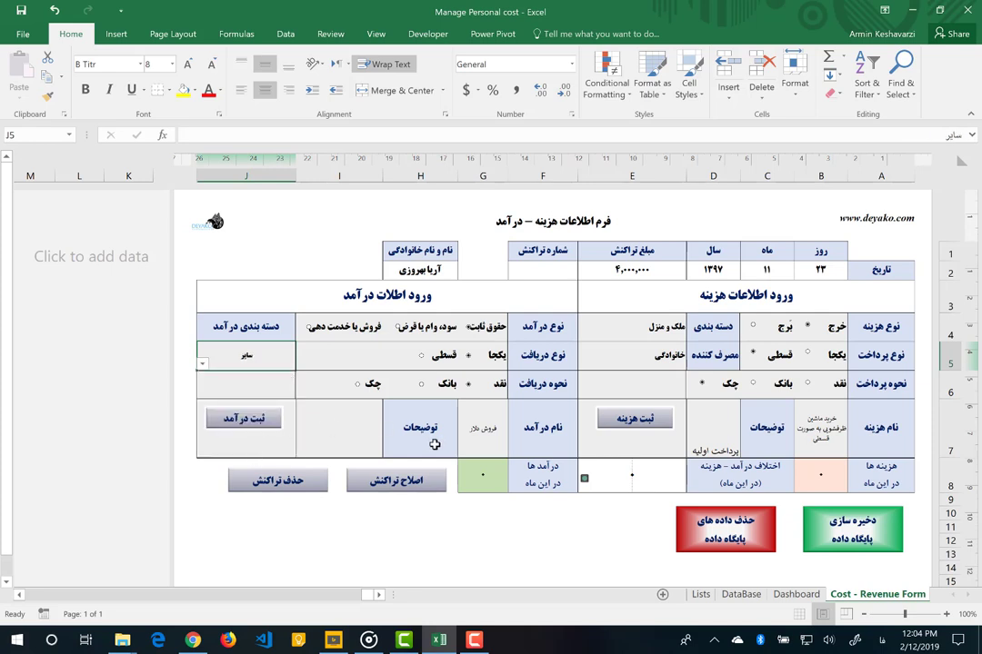
click(476, 437)
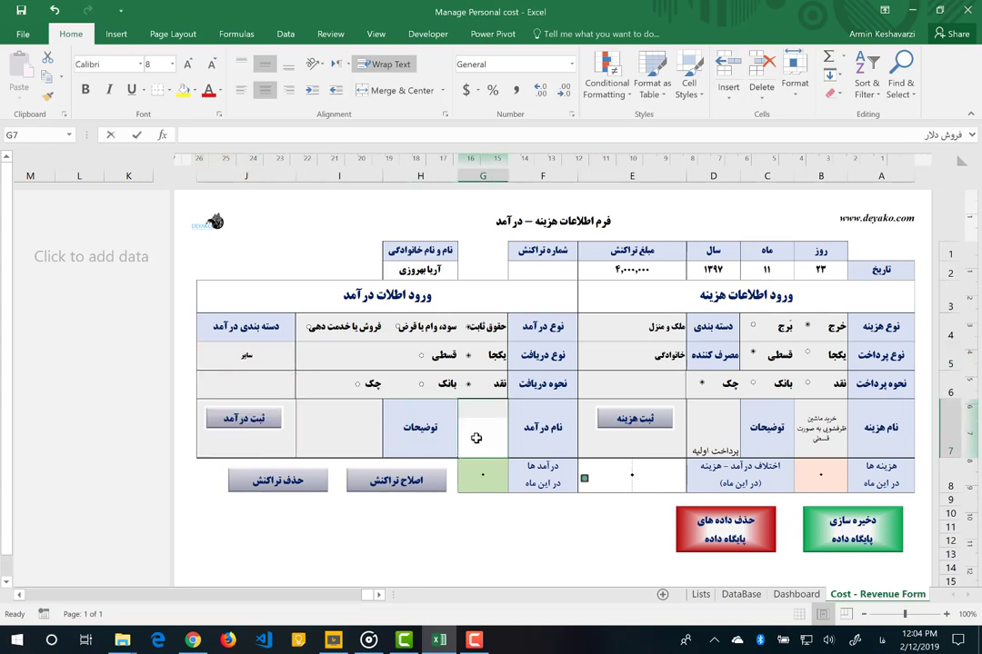
text(موجودی اولی)
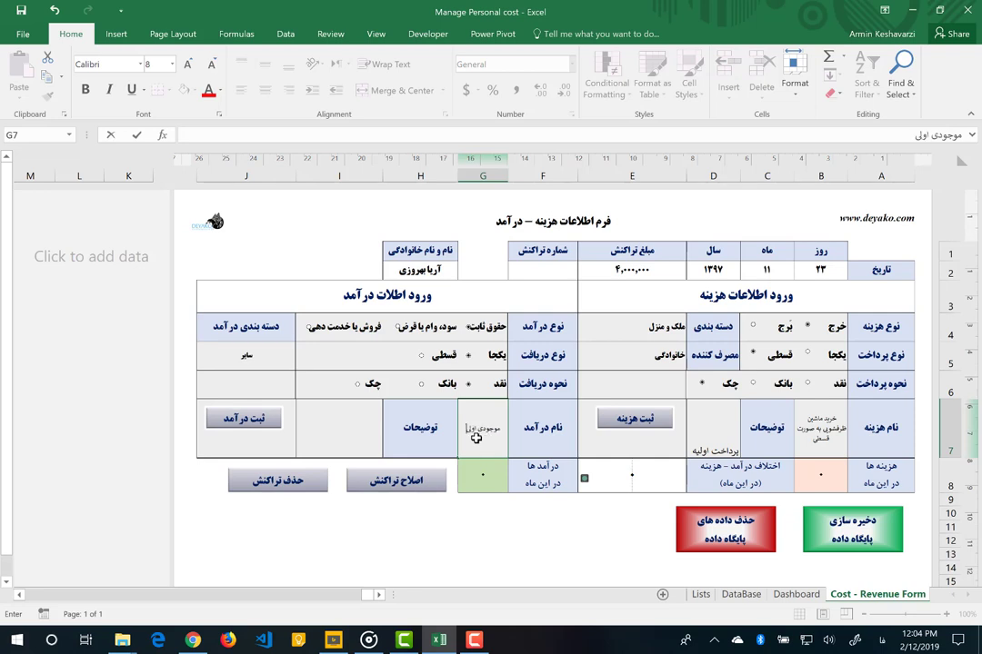
text(ه)
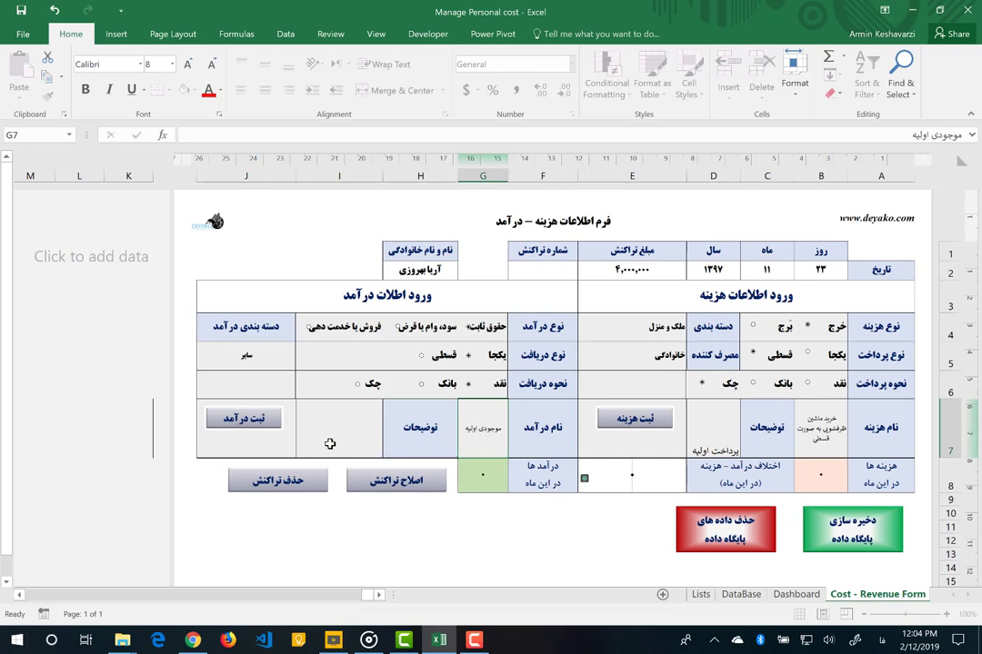
Describe the income as the total cash and bank balance when starting to use the software.
click(330, 444)
text(کل موج)
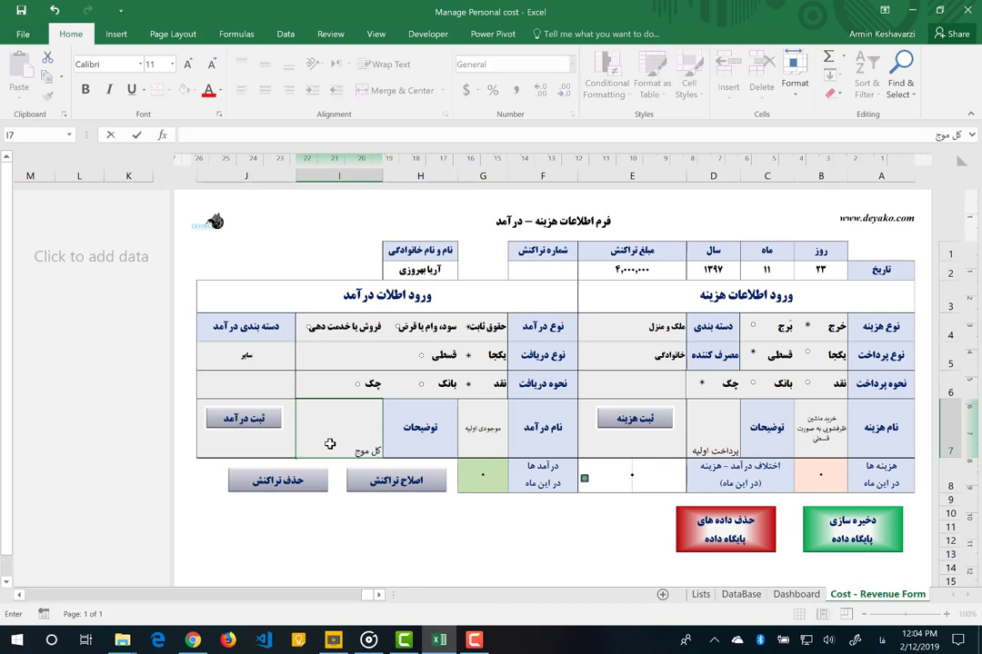
text(ودی)
text(در و)
text( بان)
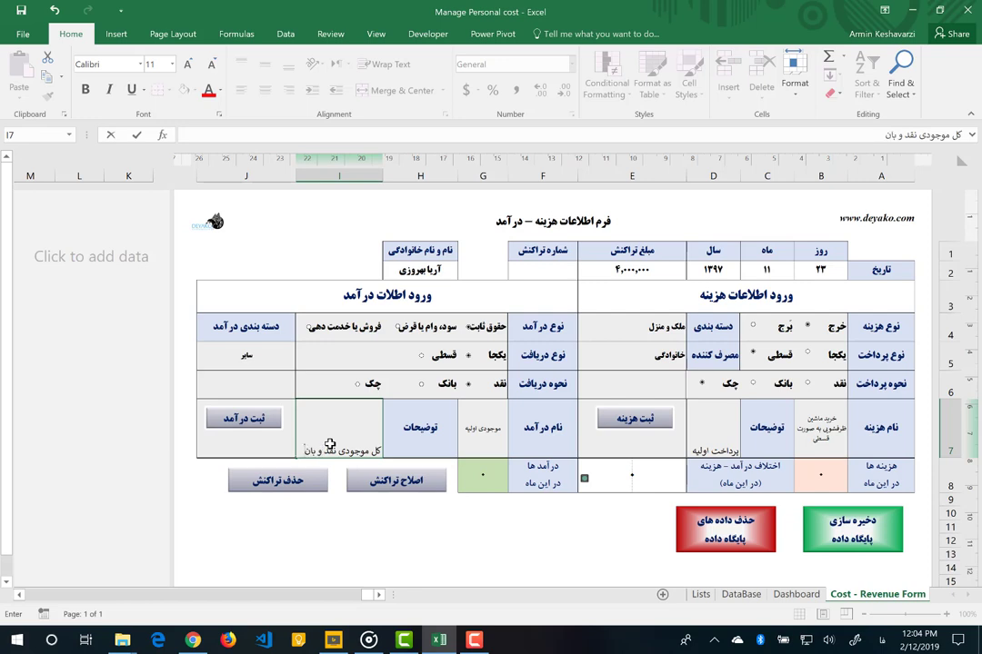
text(ک من)
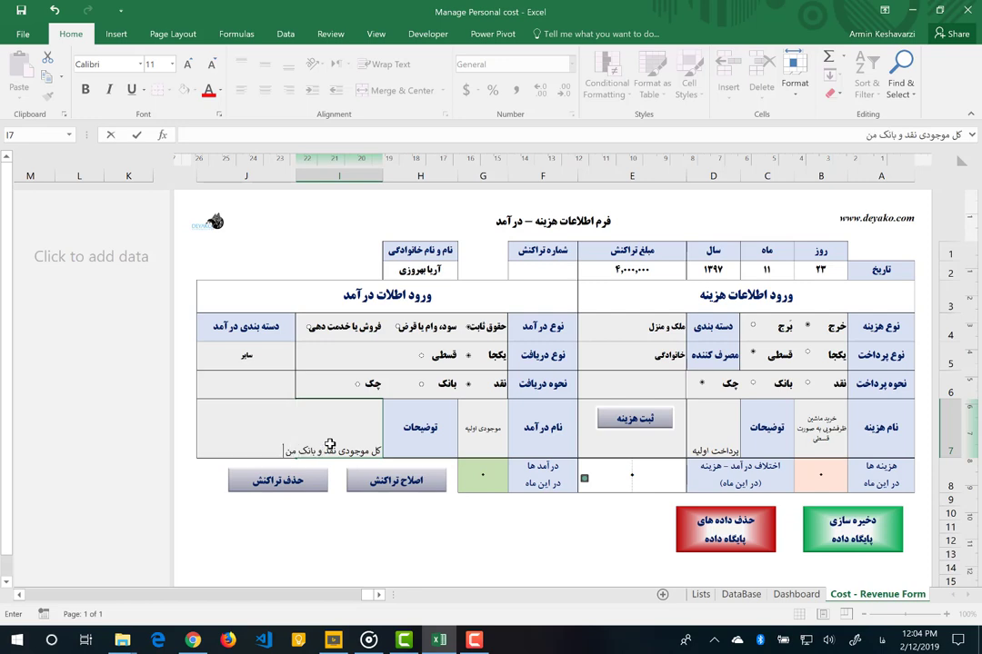
text( در هن)
text(گم شروع)
text( استفاده از ای)
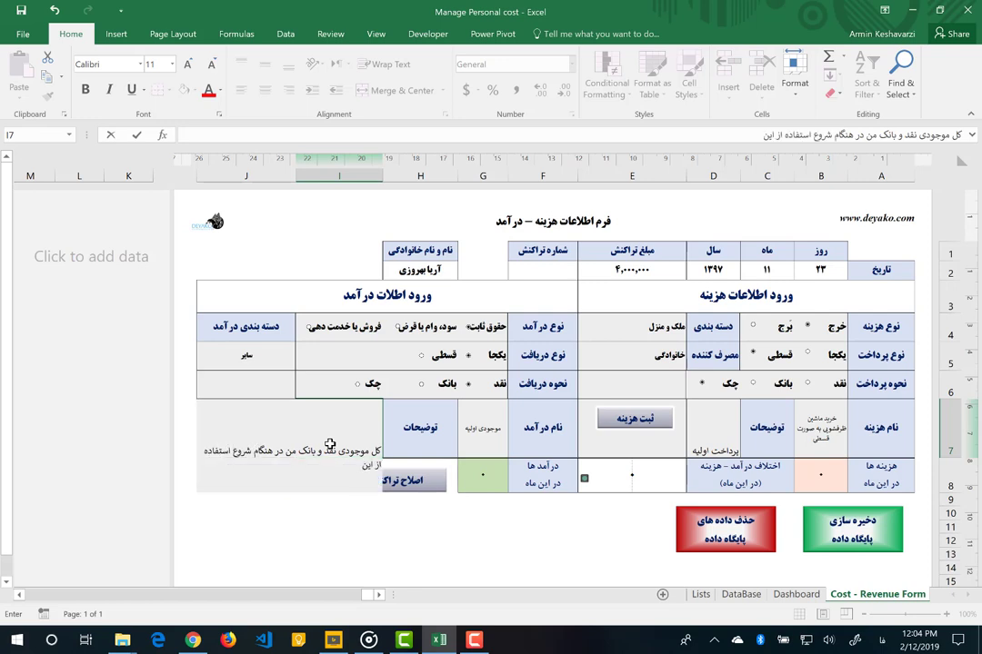
text( نرم افزار)
key(ctrl+Return)
key(Return)
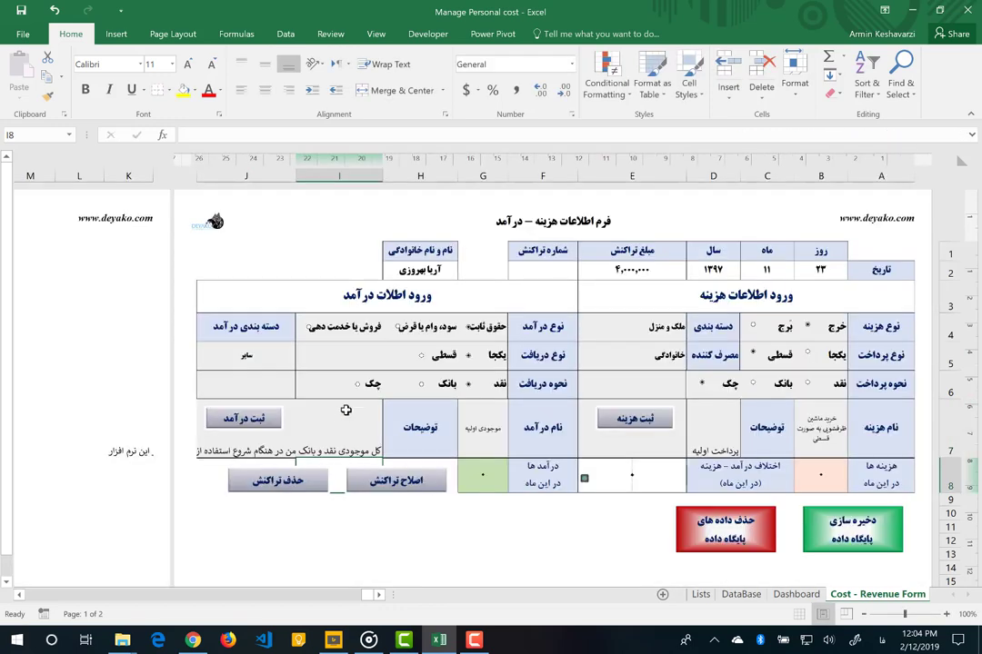
click(373, 403)
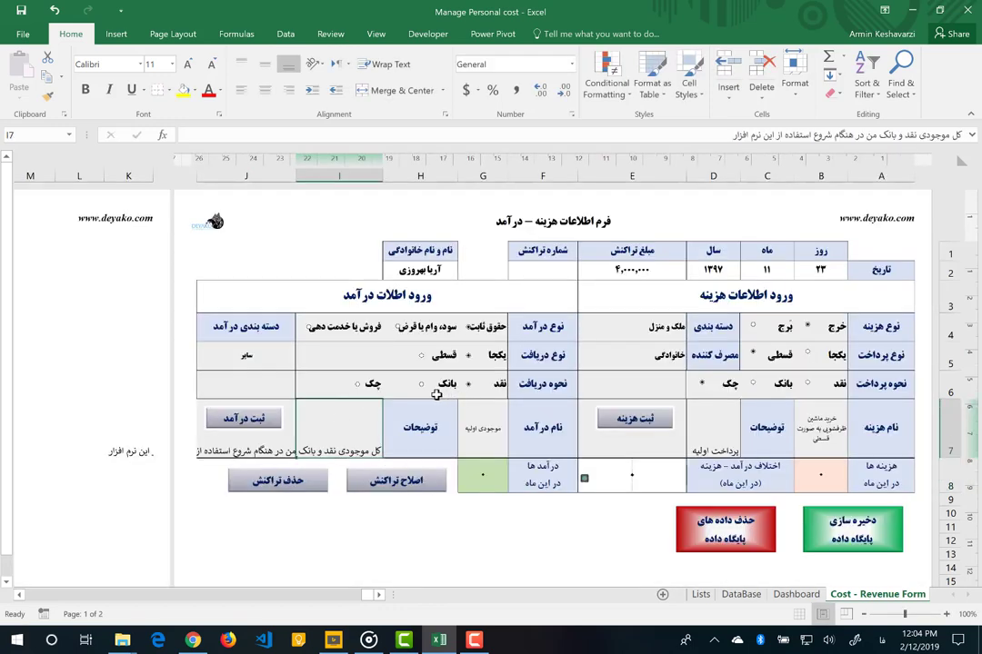
Register the موجودی اولیه income and check its new transaction number.
click(231, 433)
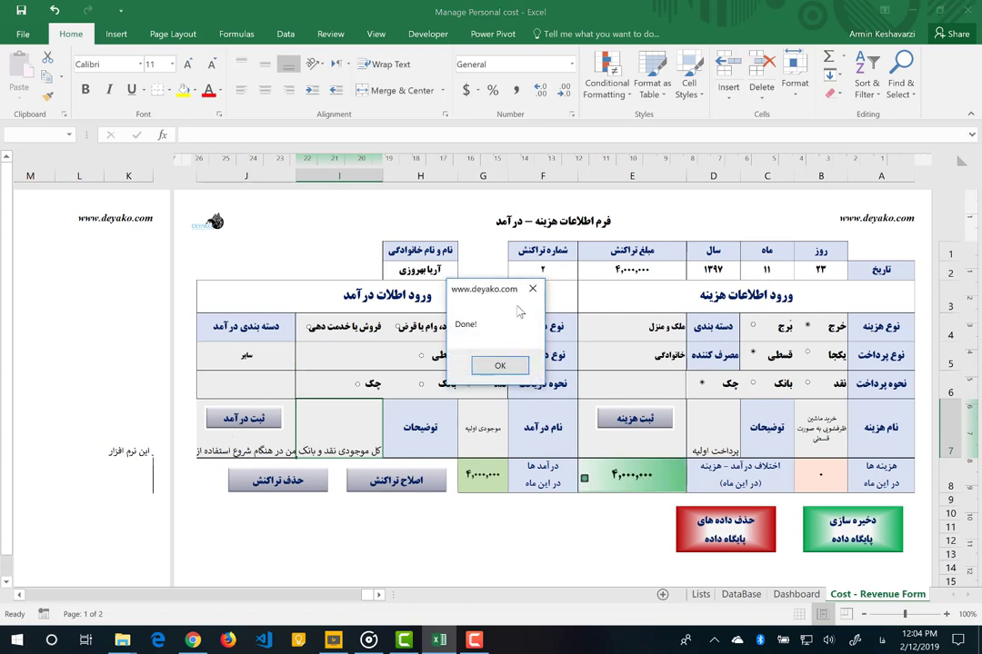
click(501, 365)
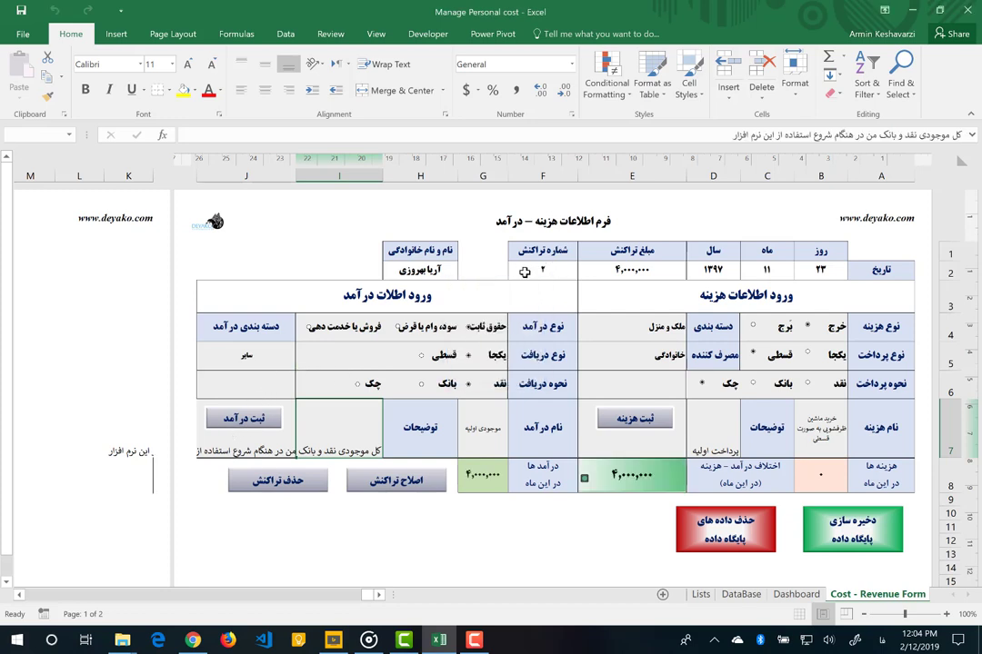
click(527, 274)
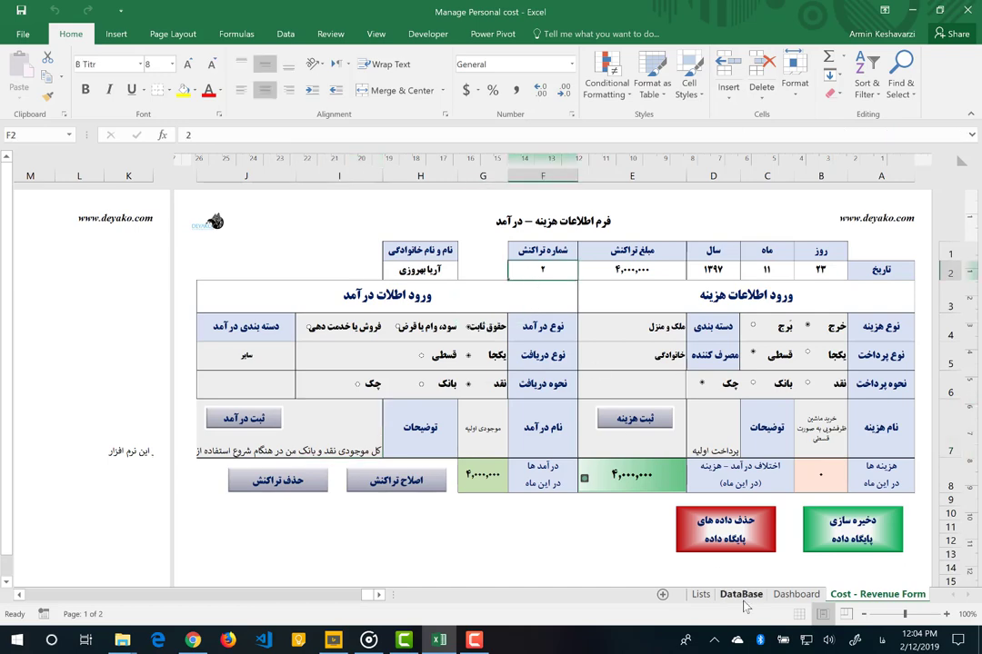
Look over the Dashboard and DataBase sheets, then go back to the Cost - Revenue Form.
click(794, 595)
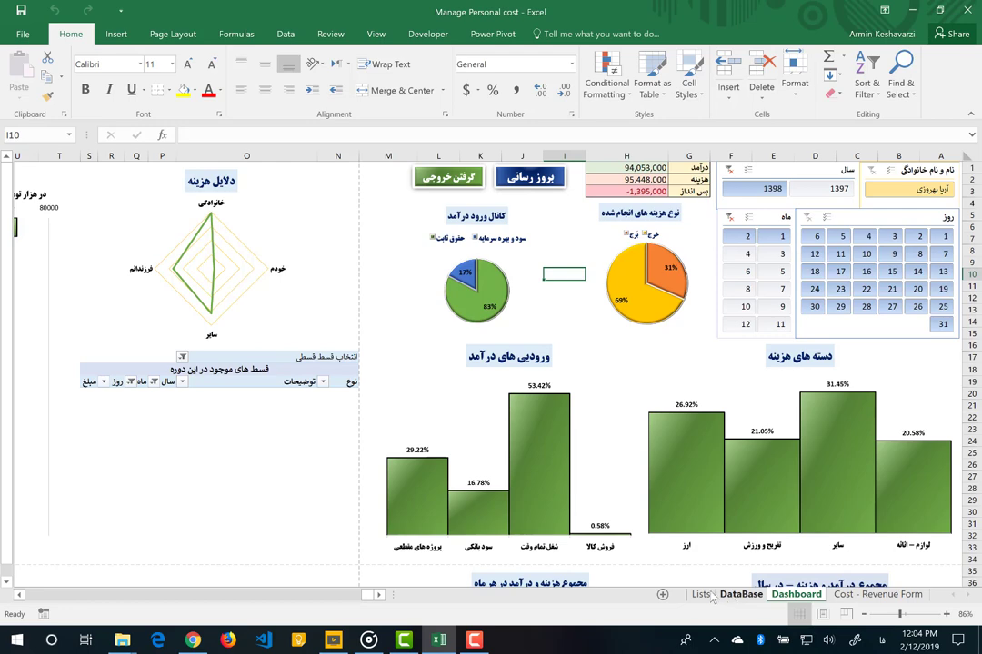
click(741, 595)
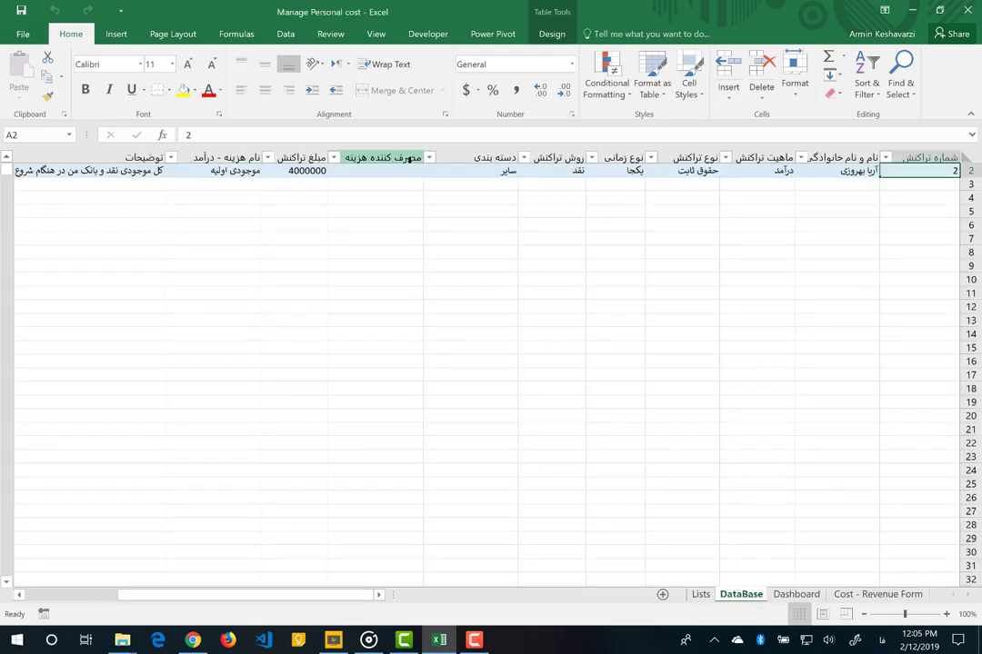
scroll(355, 197, left, 5)
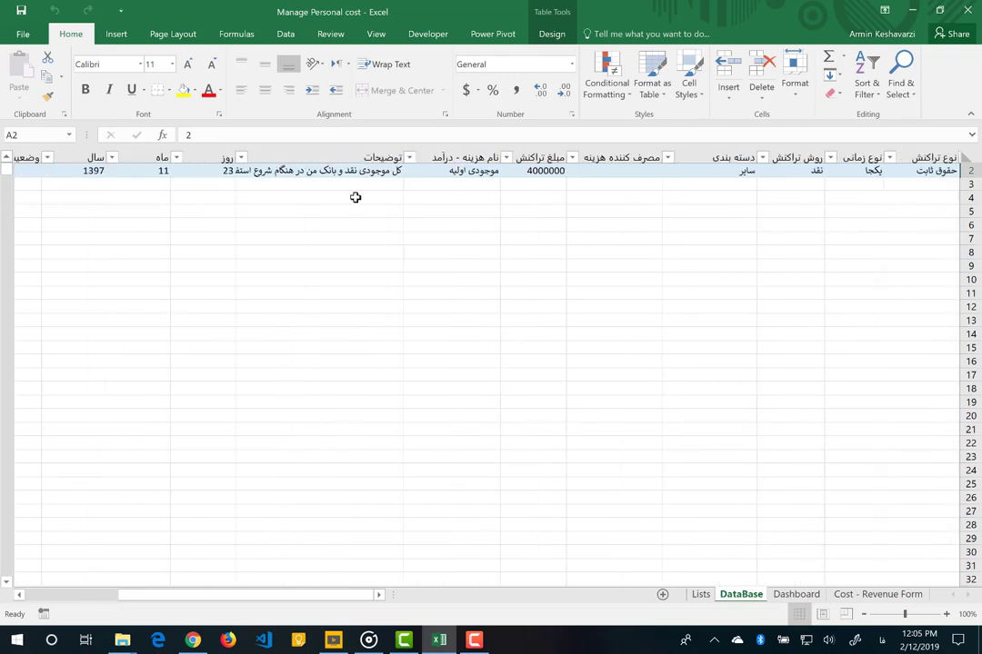
scroll(354, 197, right, 5)
scroll(355, 197, up, 1)
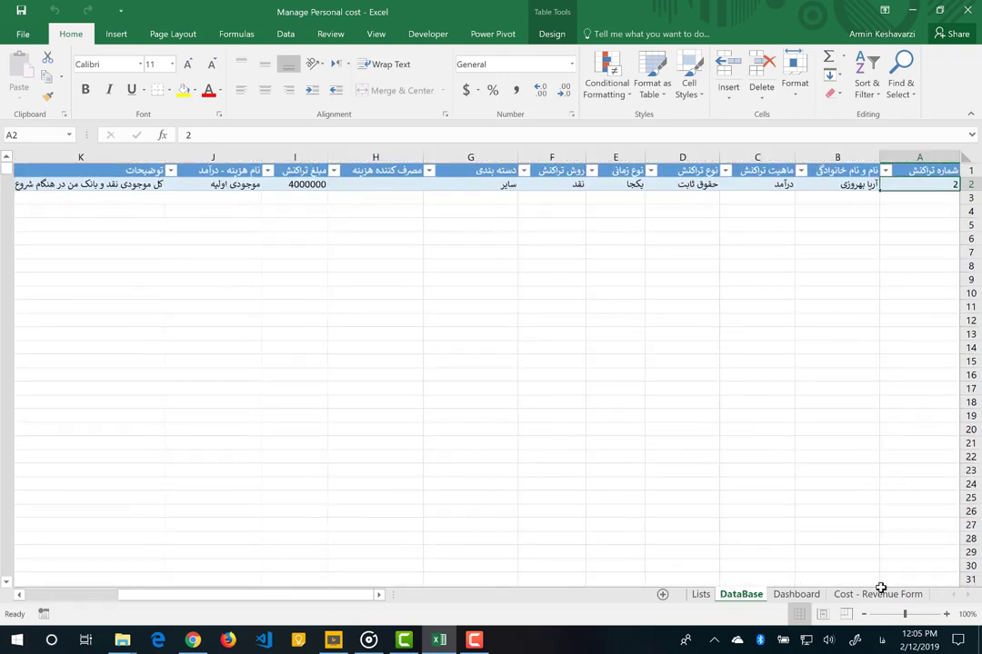
click(868, 595)
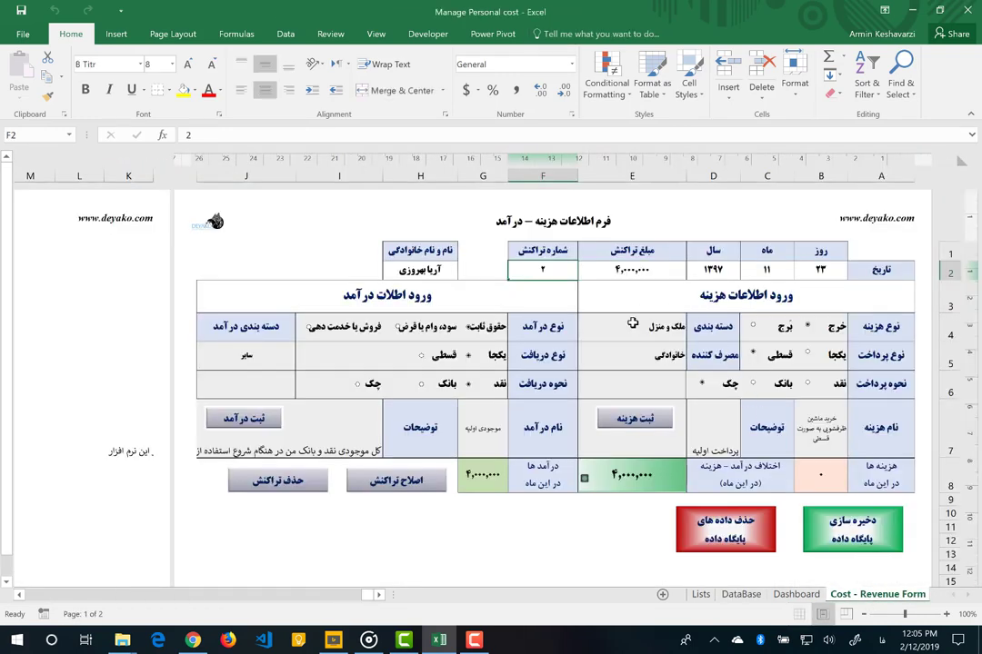
Set the transaction amount to 400,000,000.
click(632, 335)
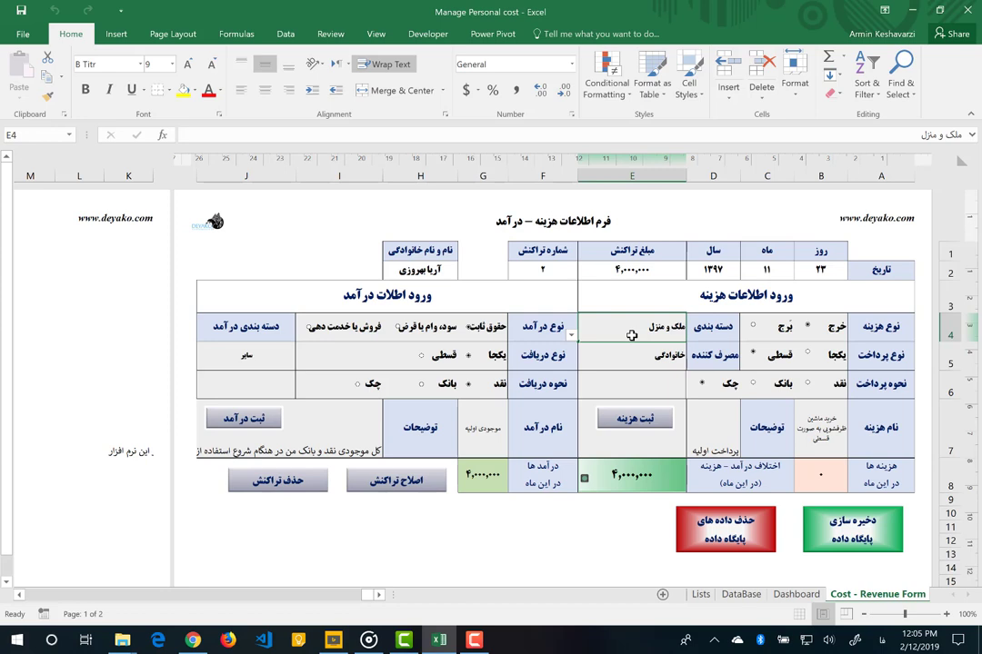
click(630, 270)
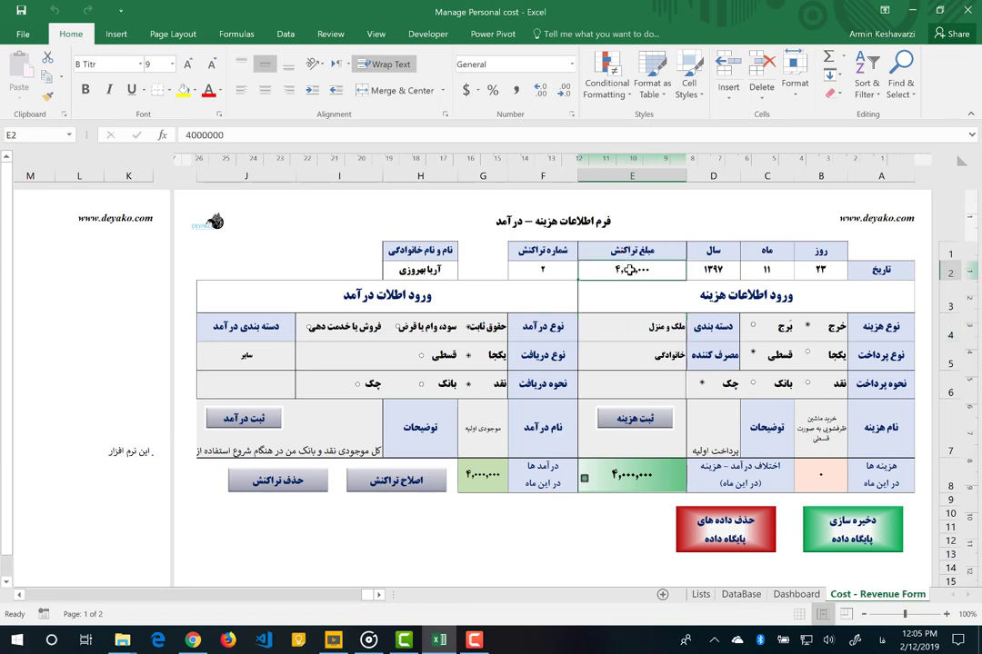
text(4000)
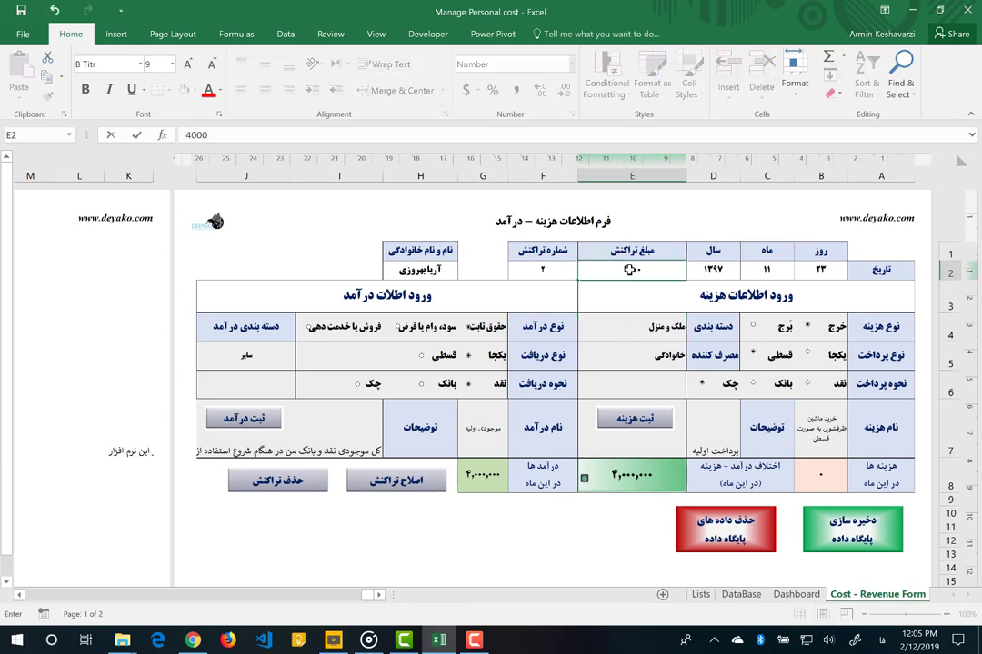
text(00)
drag(630, 270, 632, 279)
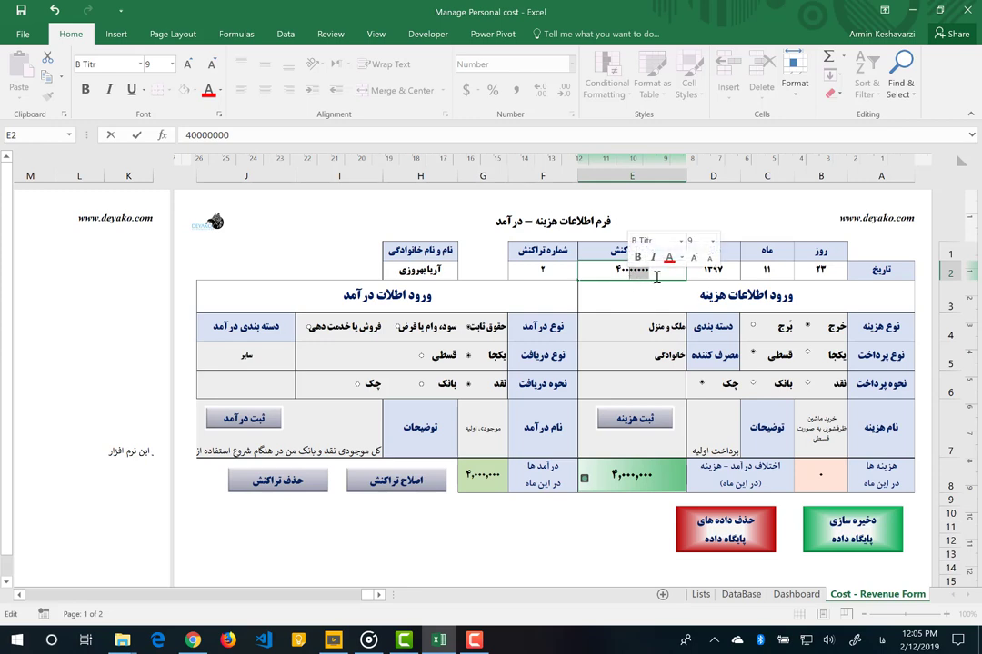
click(656, 277)
text(0)
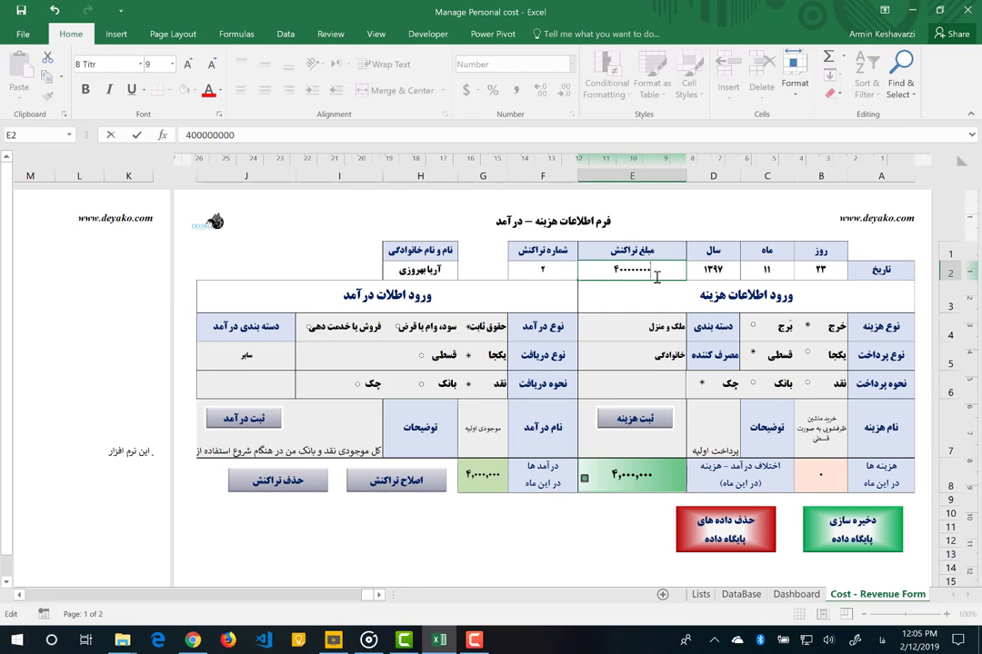
key(Return)
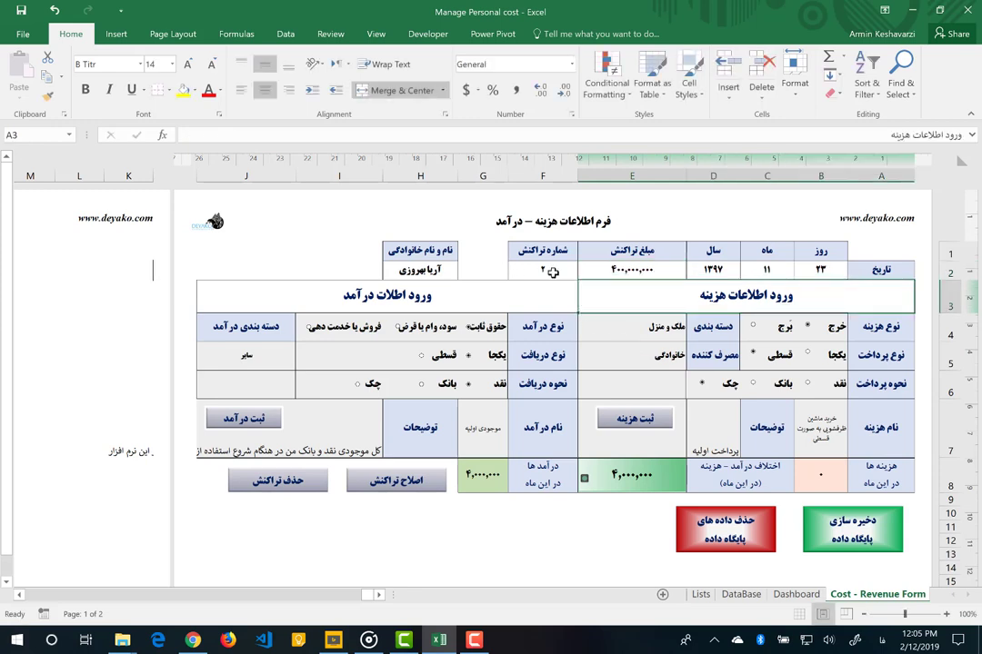
Choose cash (نقد) payment and name the expense خرید خانه with description هزینه های قبل.
click(548, 270)
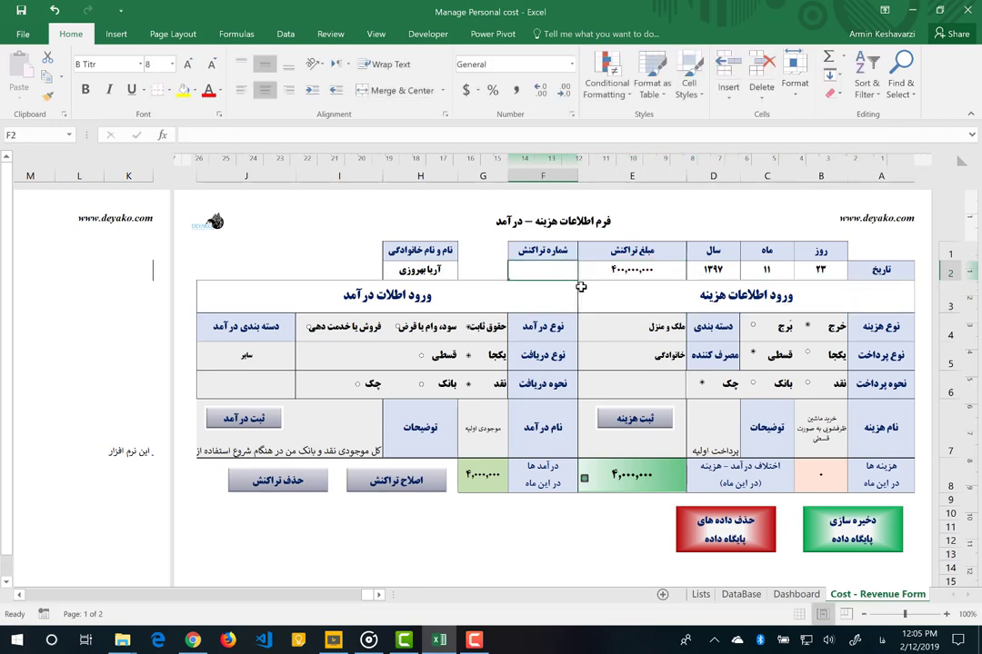
click(672, 335)
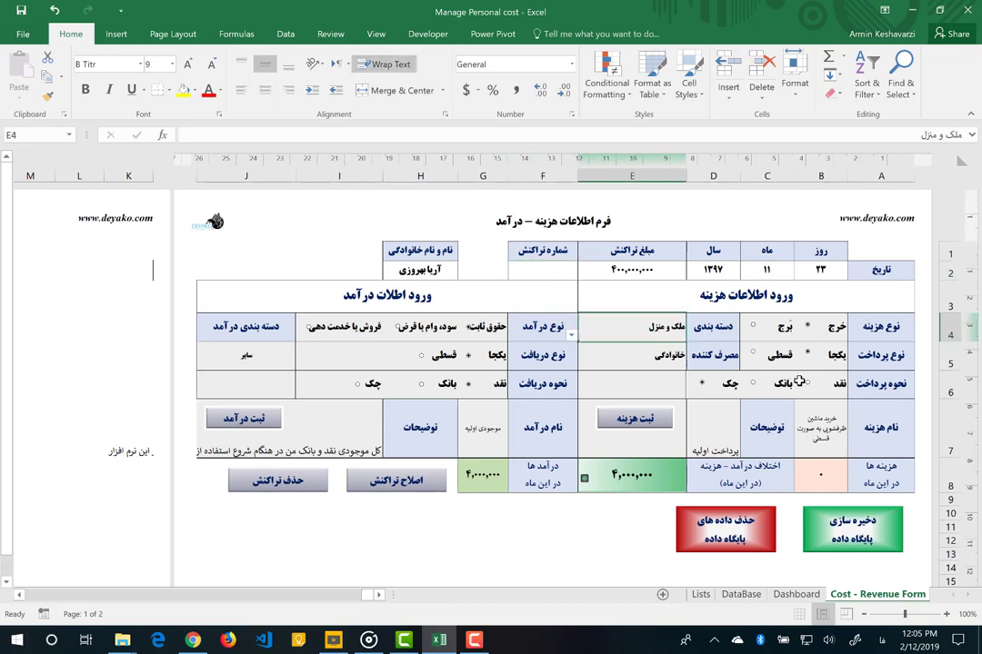
click(807, 384)
click(810, 438)
text(خرید خانه)
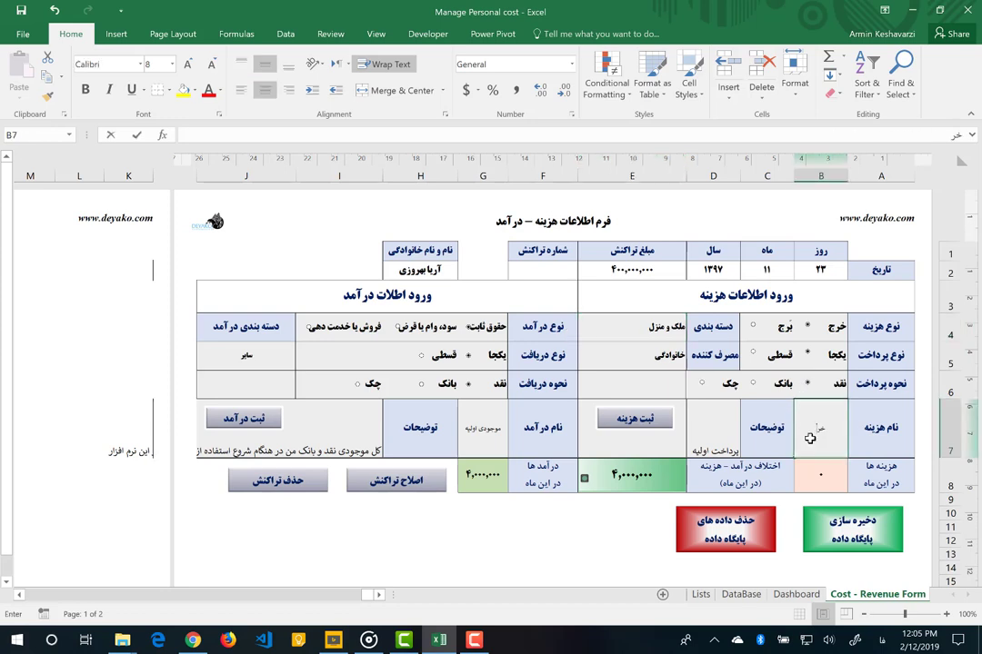
click(711, 424)
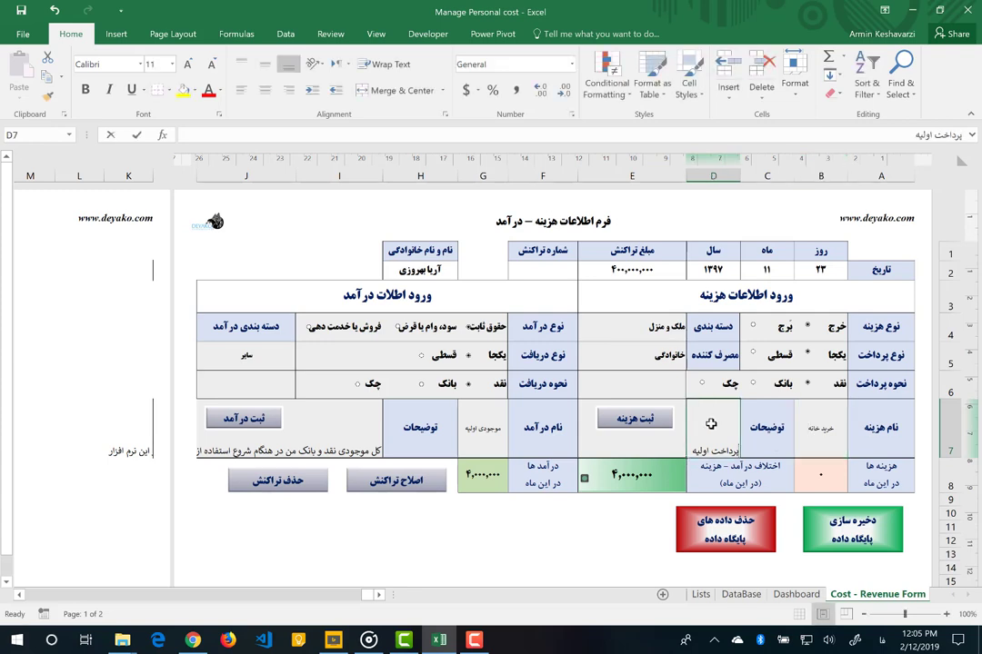
text(هزینه های قبلی)
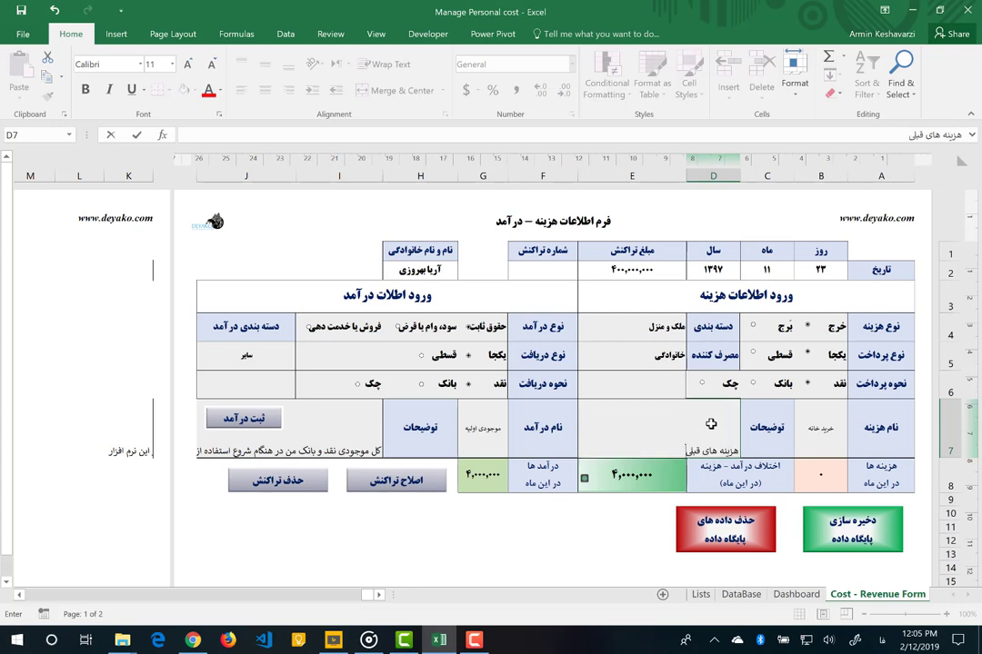
key(Return)
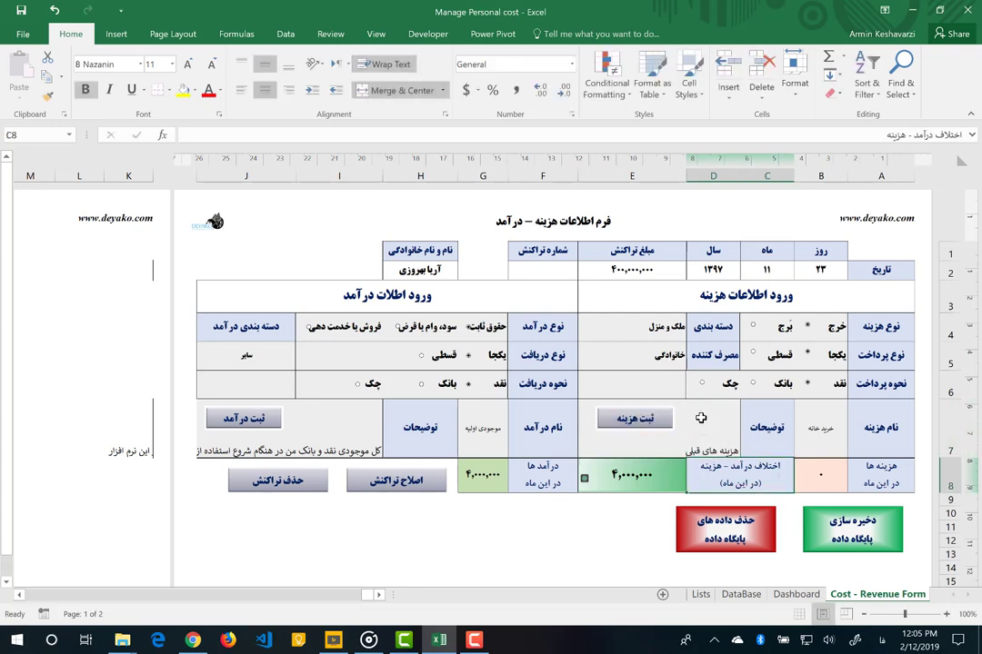
Register the expense and confirm it became transaction 3.
click(649, 420)
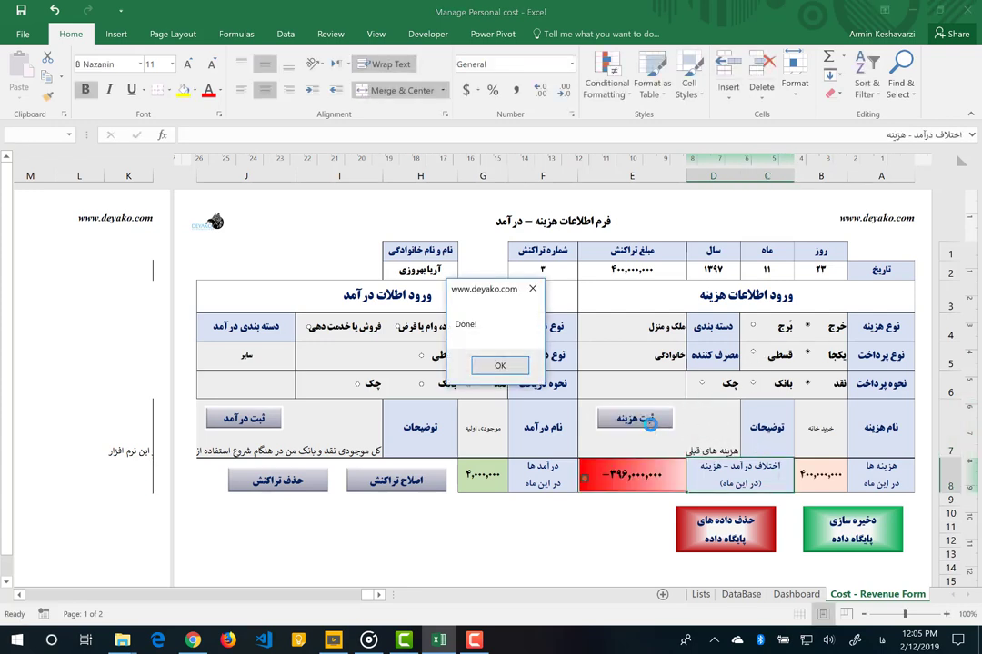
click(500, 366)
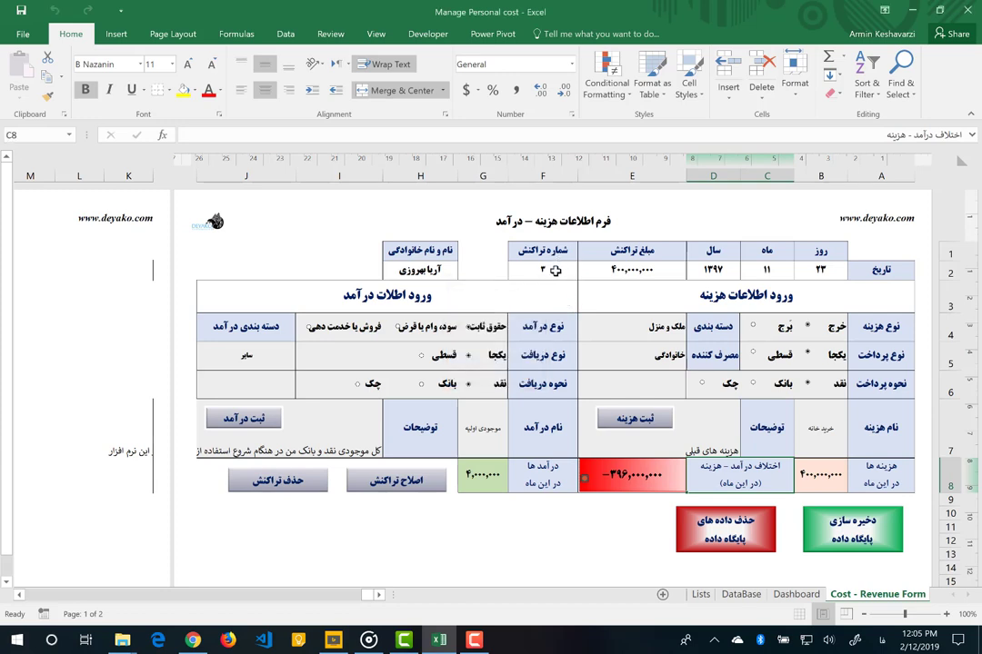
click(554, 270)
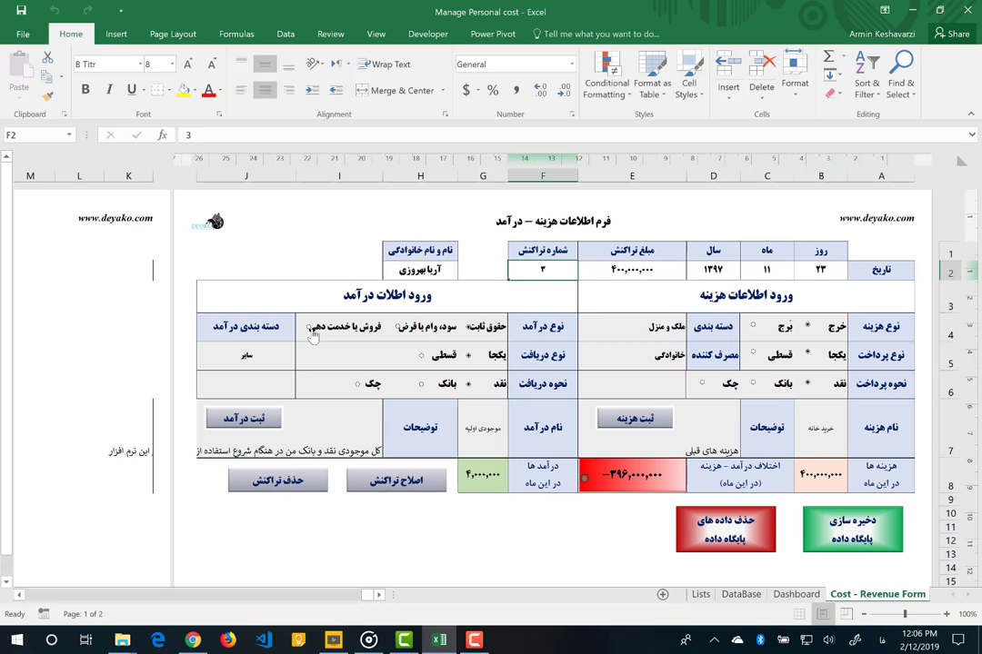
Enter 1,200,000 as the amount in E2 and check the transaction number field.
click(662, 273)
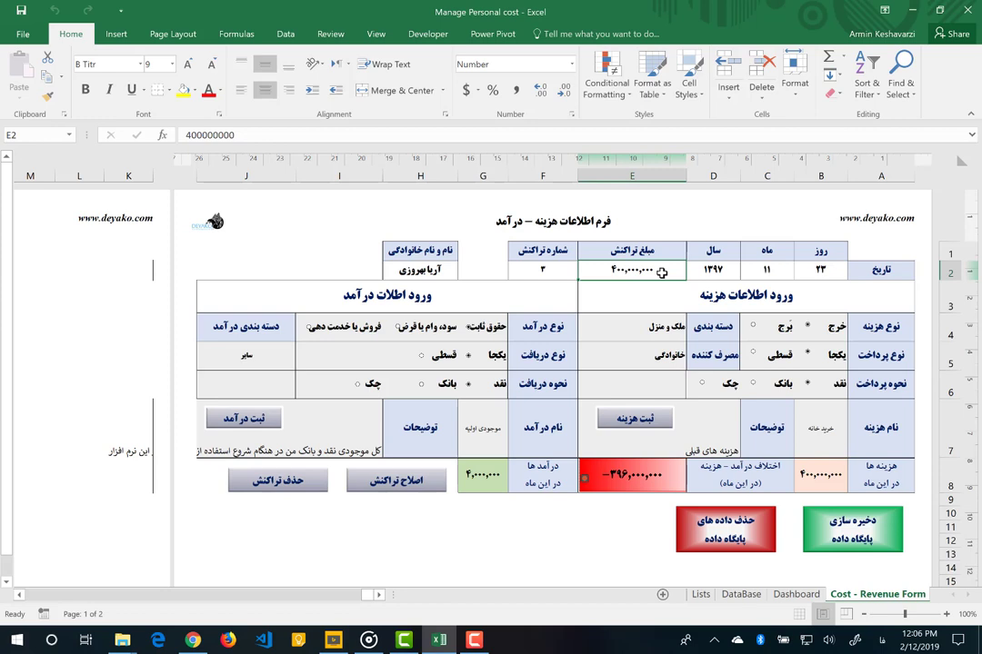
text(12)
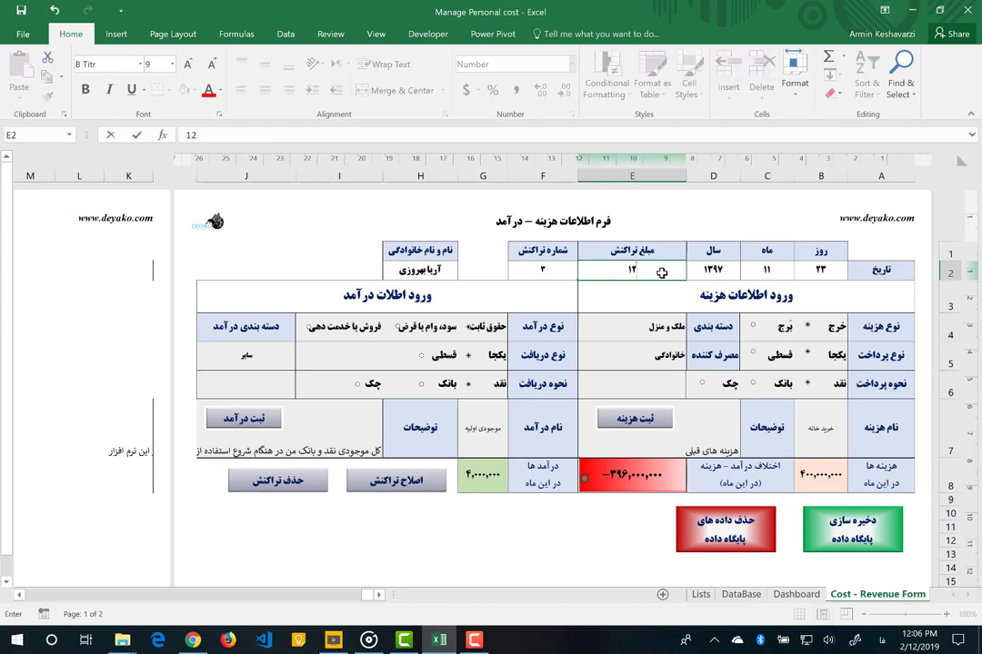
text(00)
text(0)
text(00)
key(Return)
click(555, 264)
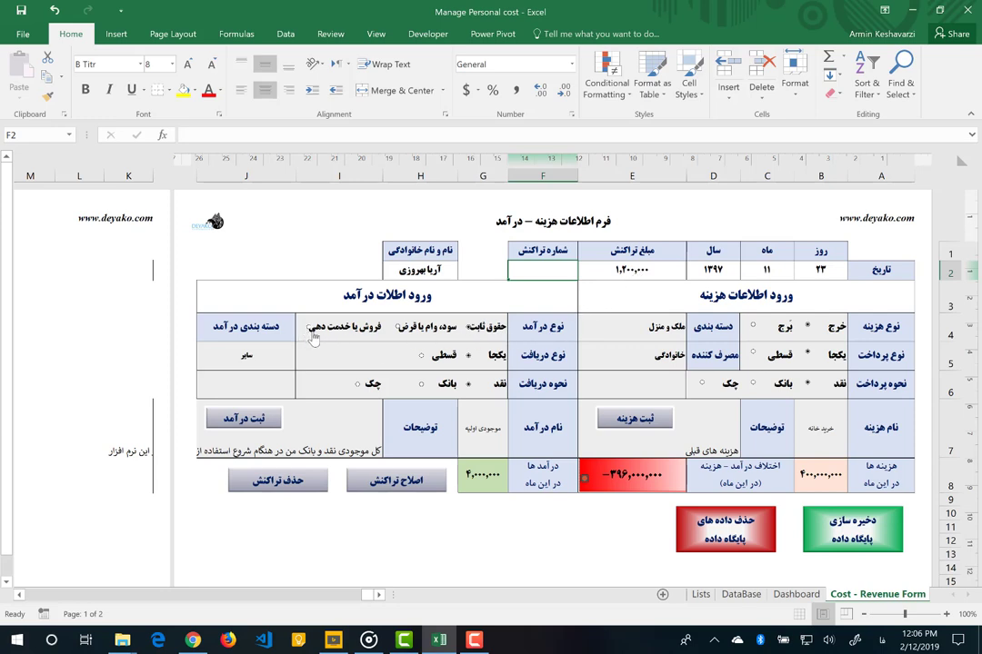
Set the income category to پروژه های مقطعی and name it خدمت به توریست خارجی.
click(249, 356)
click(202, 362)
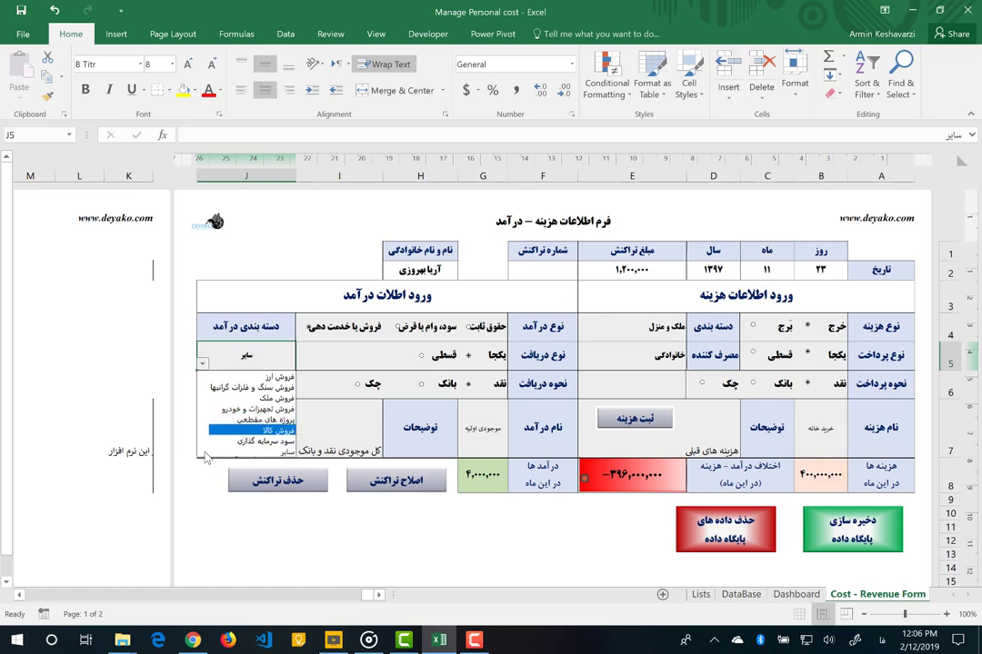
key(Down)
key(Down)
key(Down)
click(253, 424)
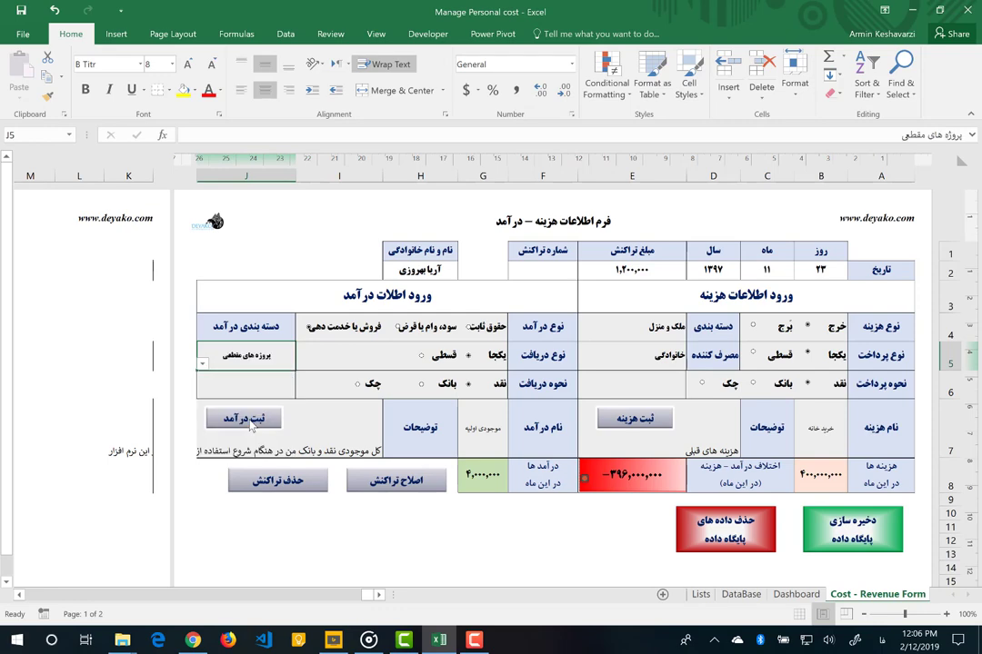
click(354, 414)
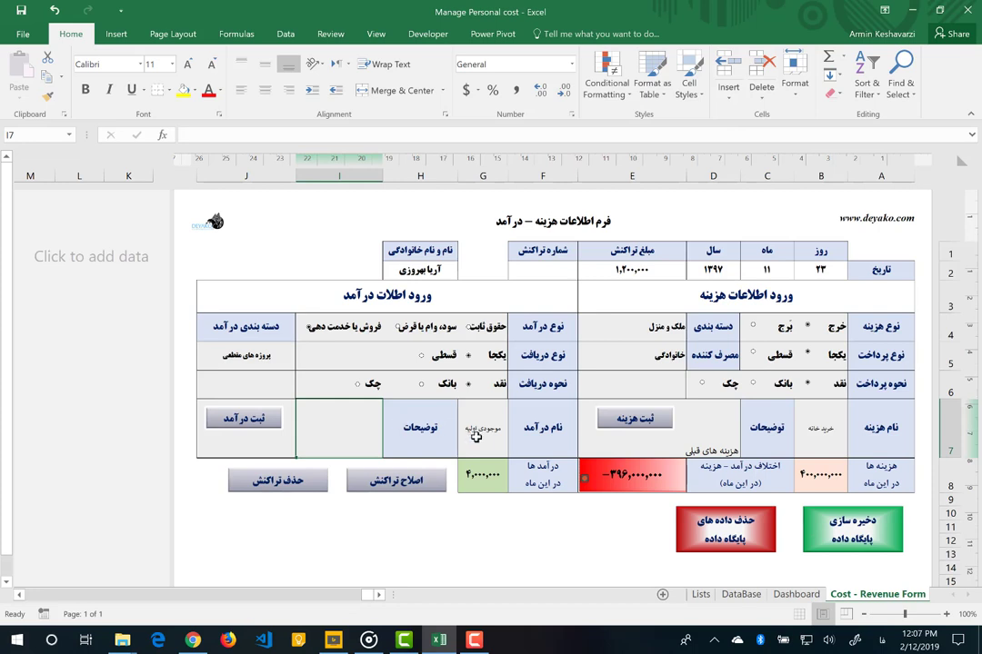
click(474, 437)
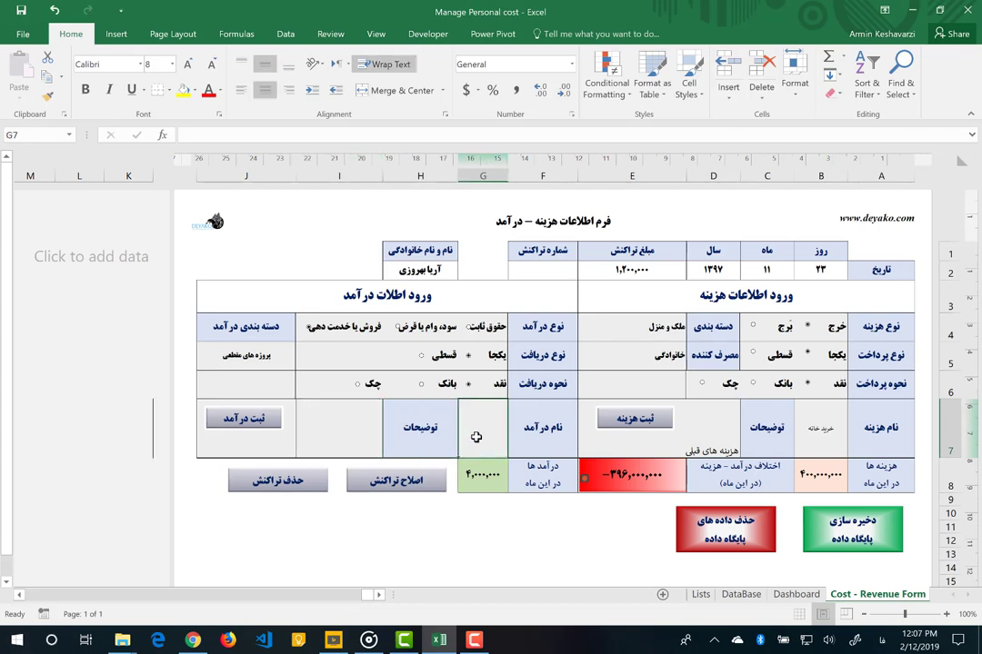
text(ارائه خدمت ب)
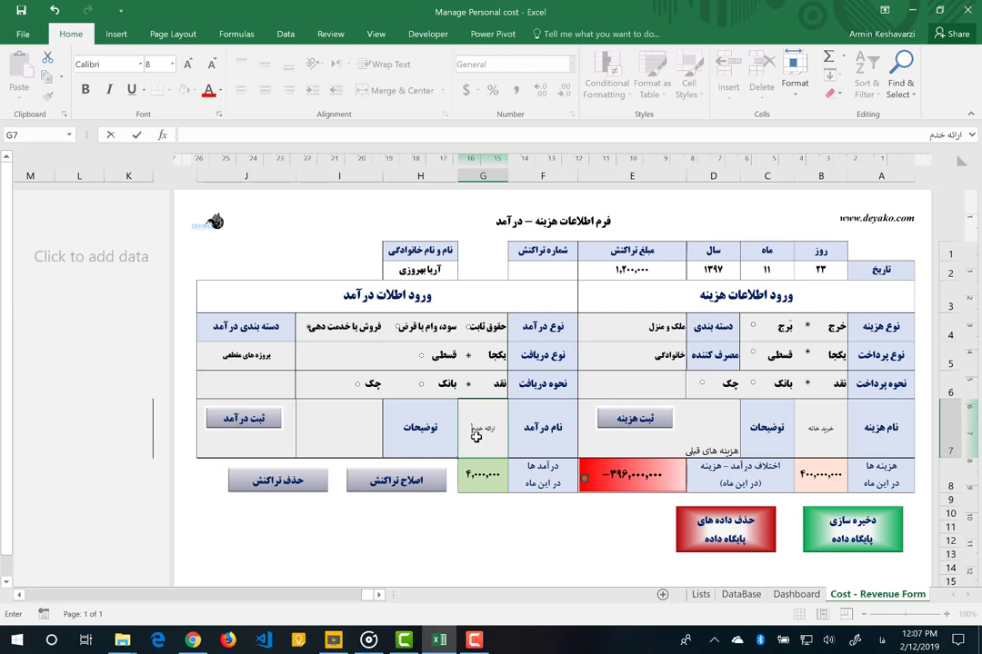
key(BackSpace)
key(BackSpace)
key(BackSpace)
text(خدمت به توریست)
text( خارج)
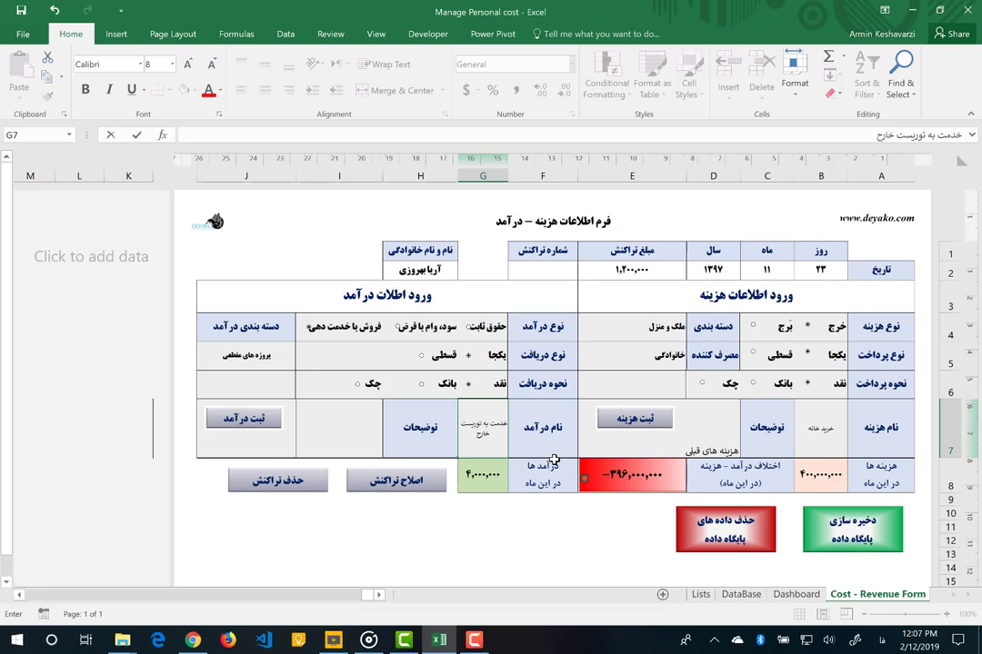
text(ی)
Describe it as a service to a tourist who paid 100 dollars and register the income.
click(365, 415)
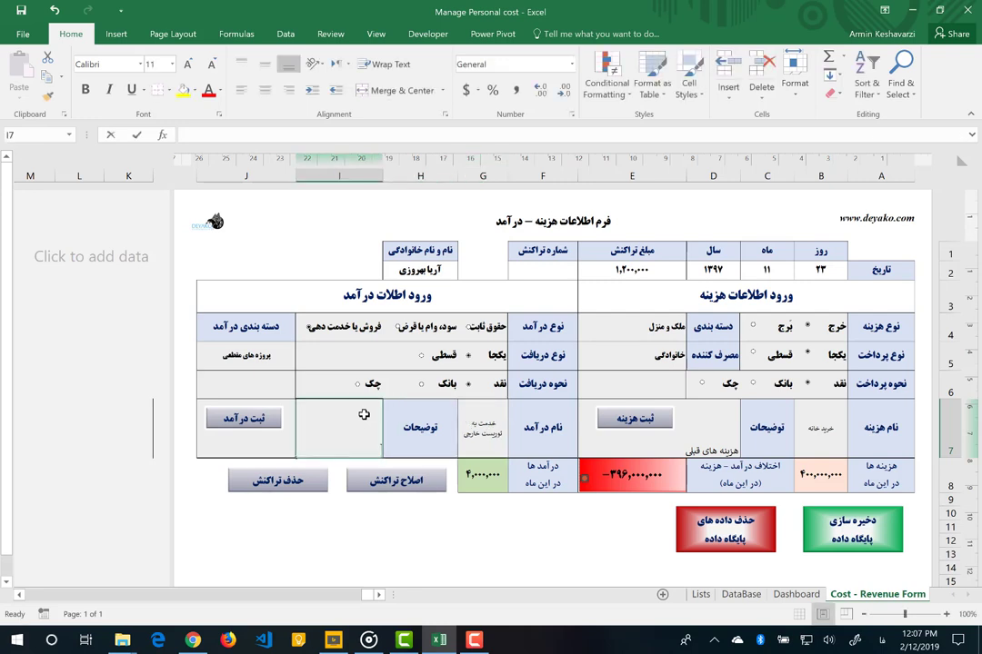
text(ارائه خدمت به یک توری)
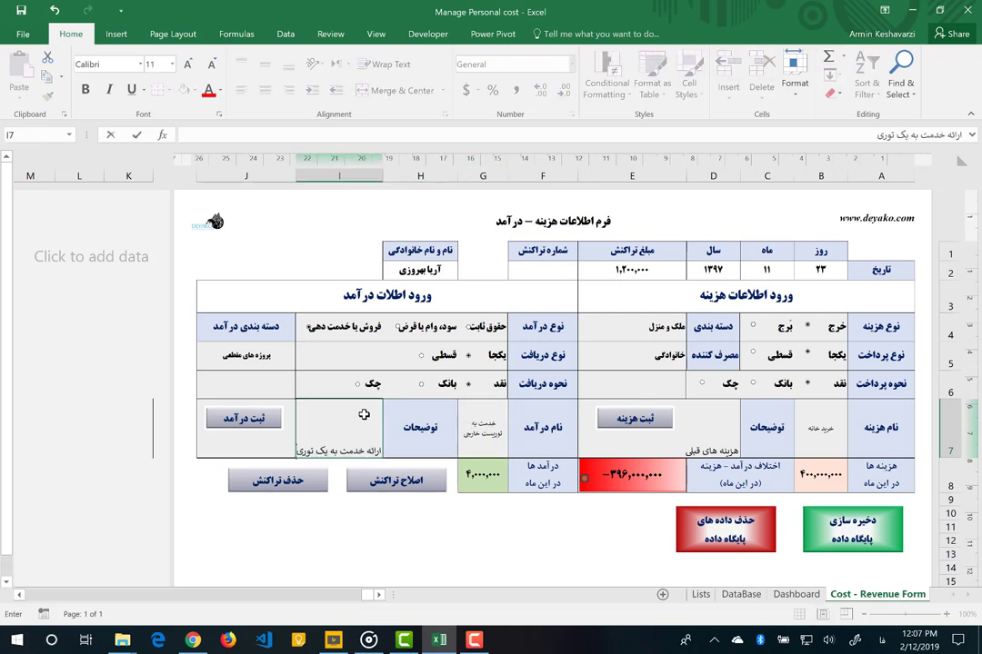
text(ست که ب)
text(100)
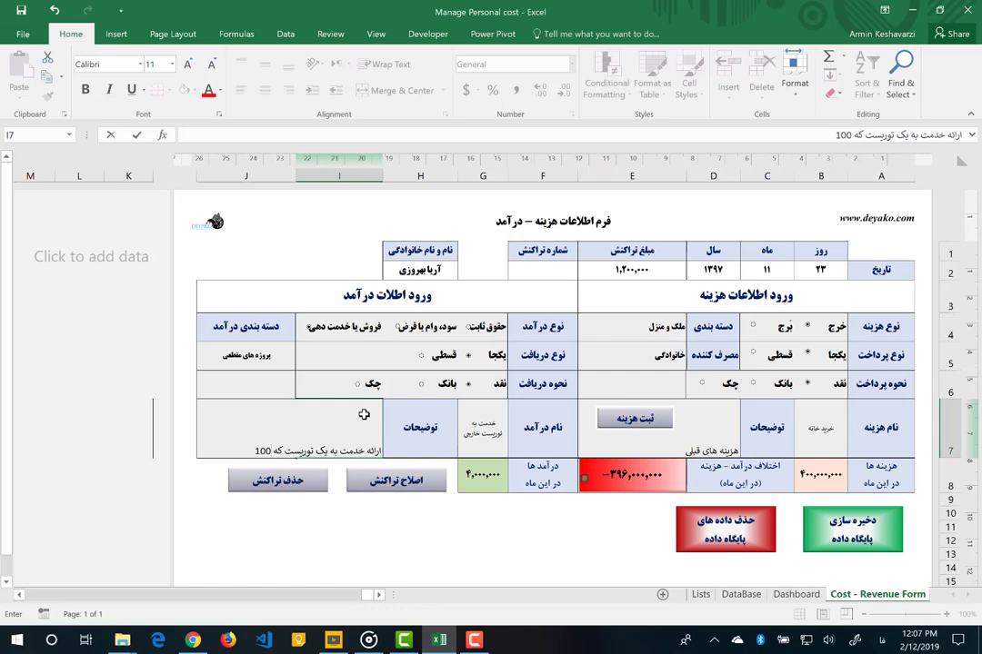
text(لار پرداخت کرده)
key(Return)
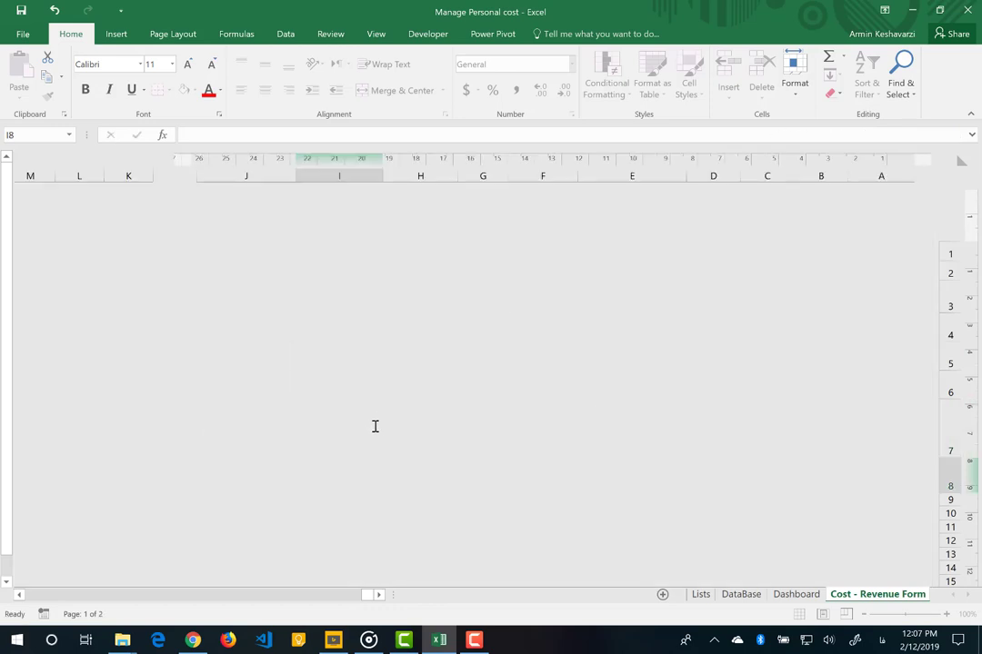
click(358, 417)
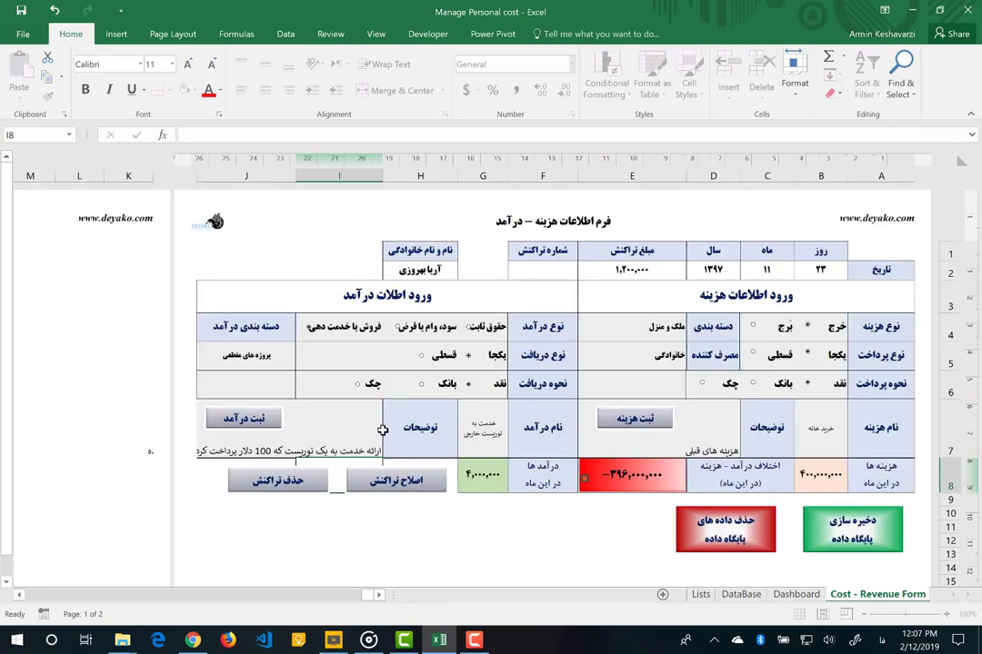
click(250, 427)
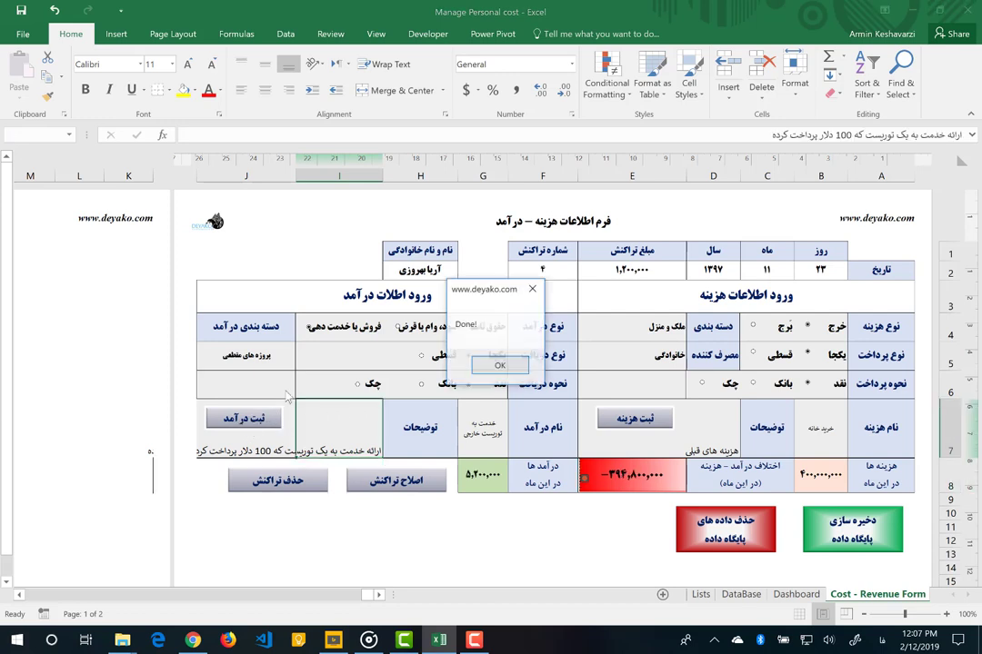
click(490, 366)
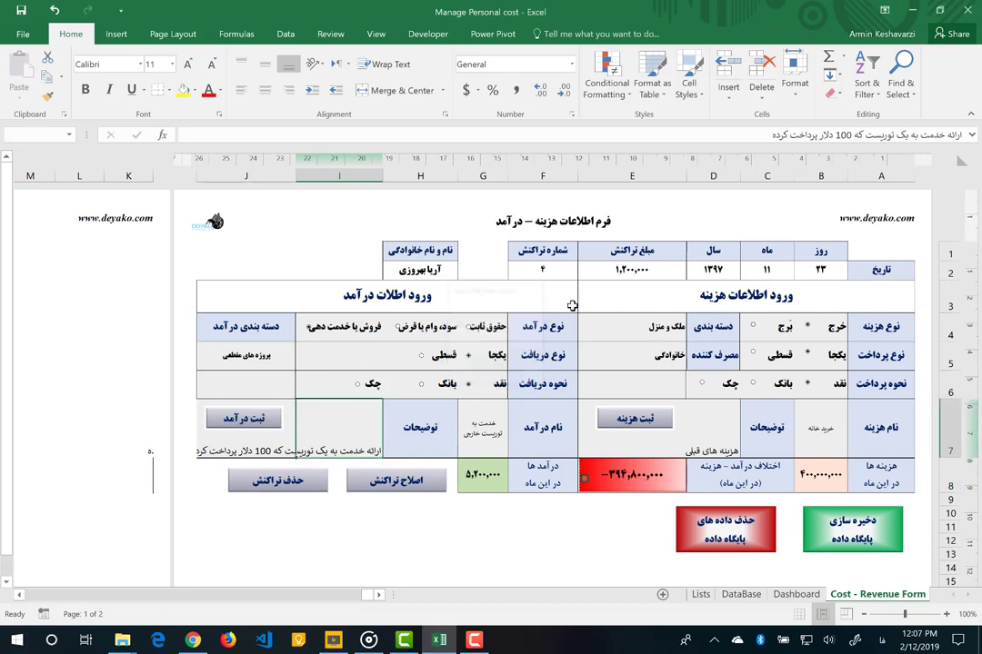
Set the expense category to ارز and the consumer to خدمات کاری.
click(641, 270)
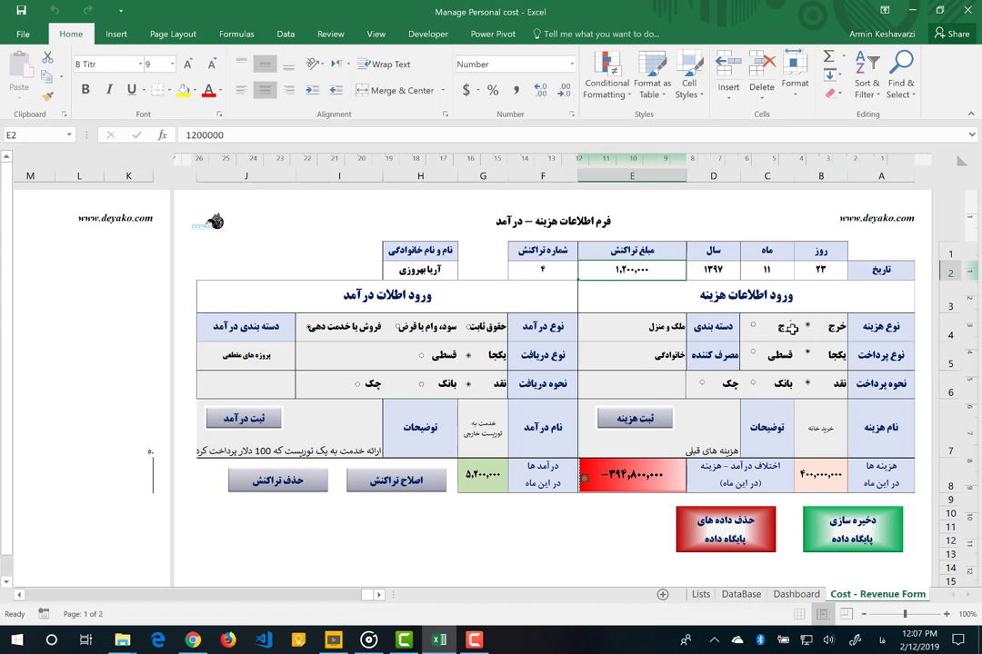
click(636, 327)
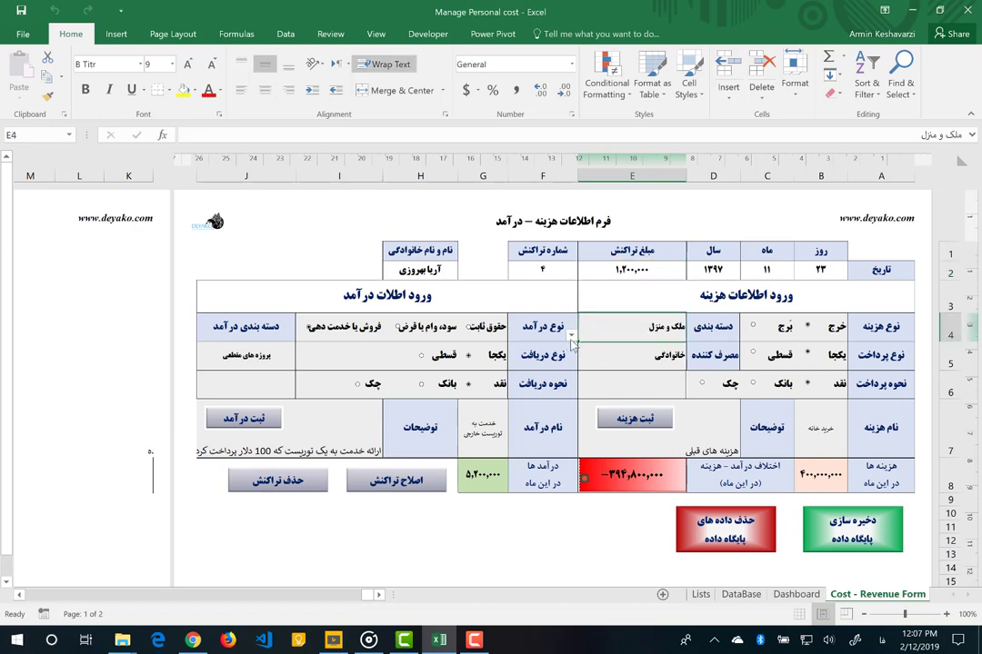
click(571, 335)
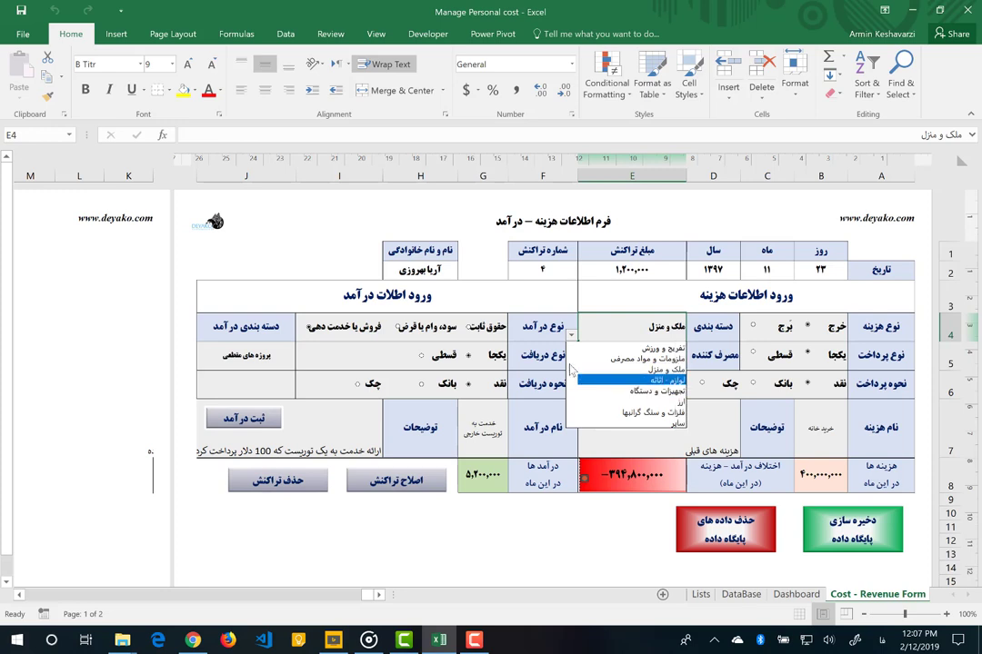
click(598, 402)
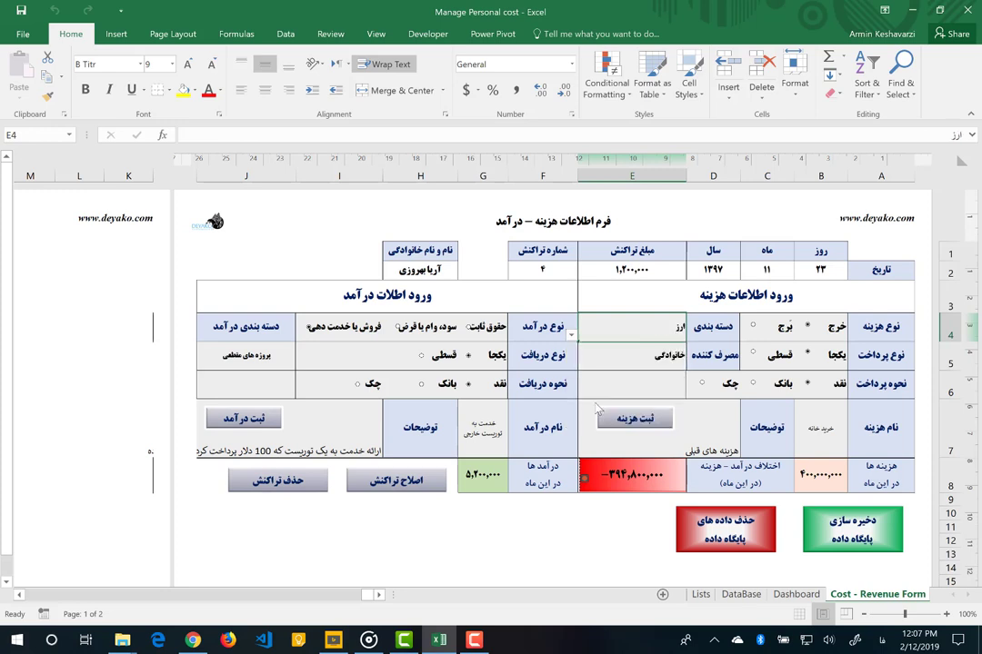
click(642, 360)
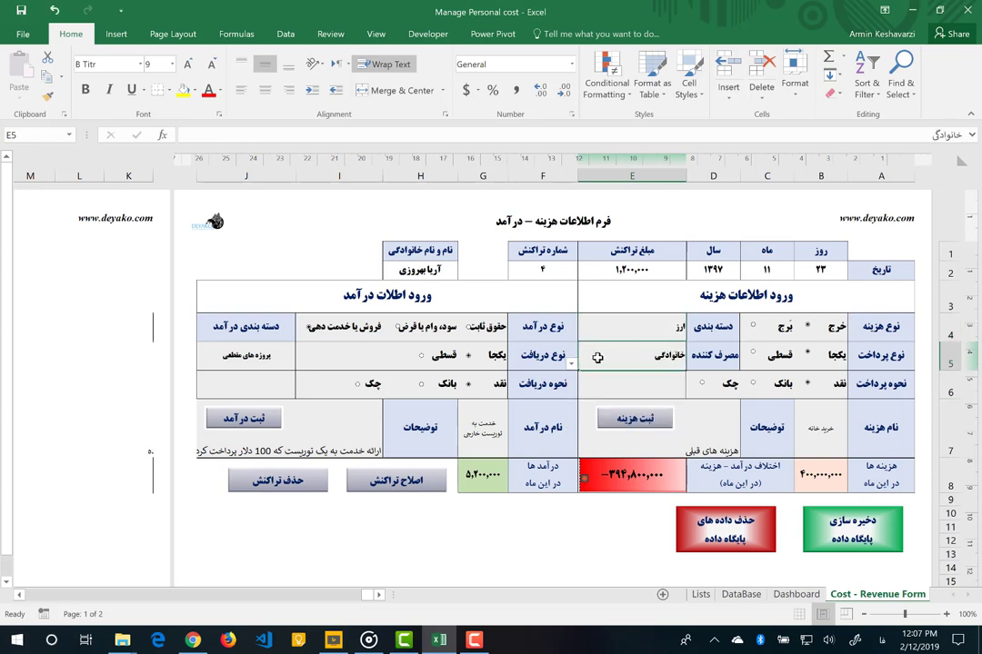
click(571, 362)
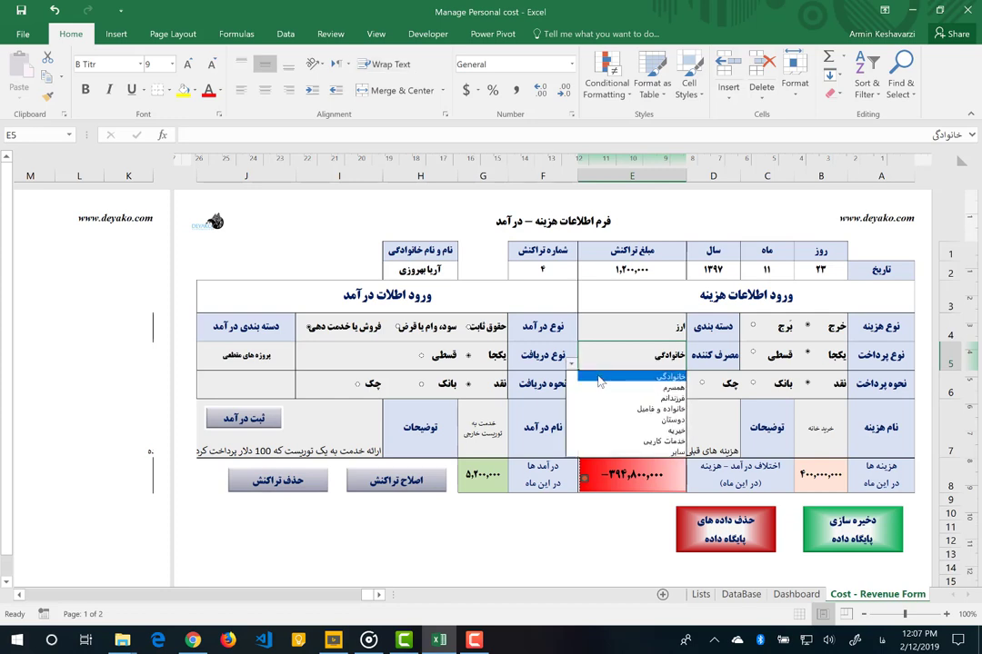
click(598, 442)
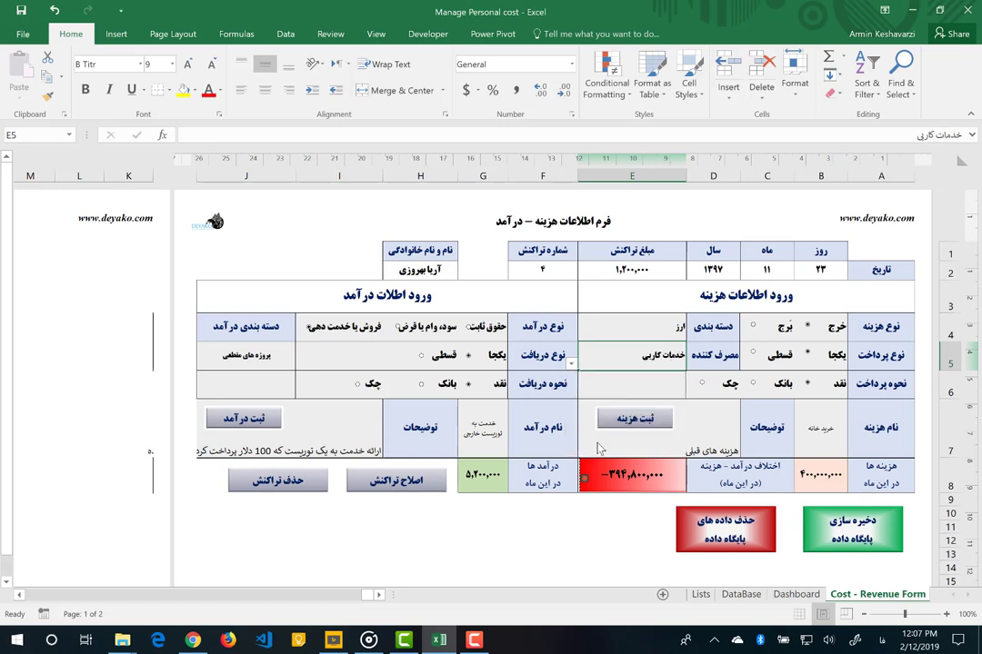
click(571, 365)
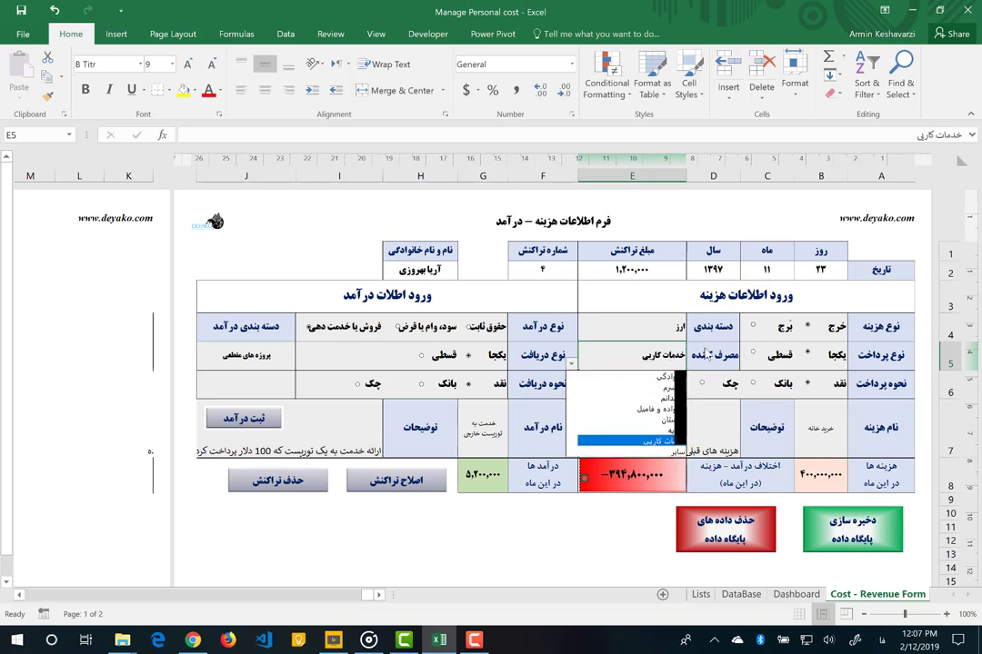
Name the expense خرید دلار with description دریافت دلار از توریست.
click(827, 423)
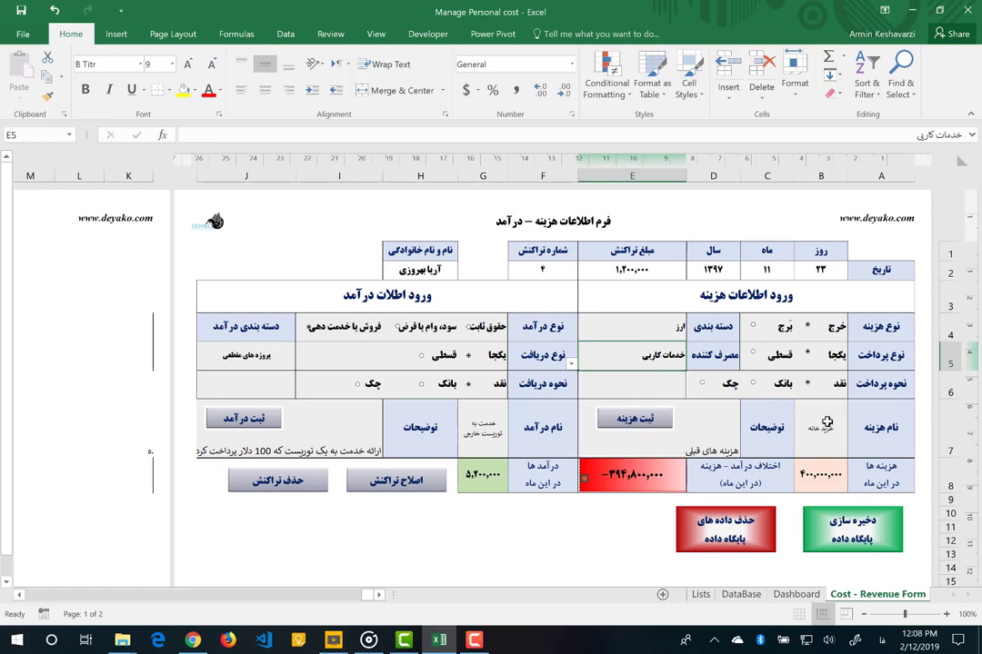
text(خری)
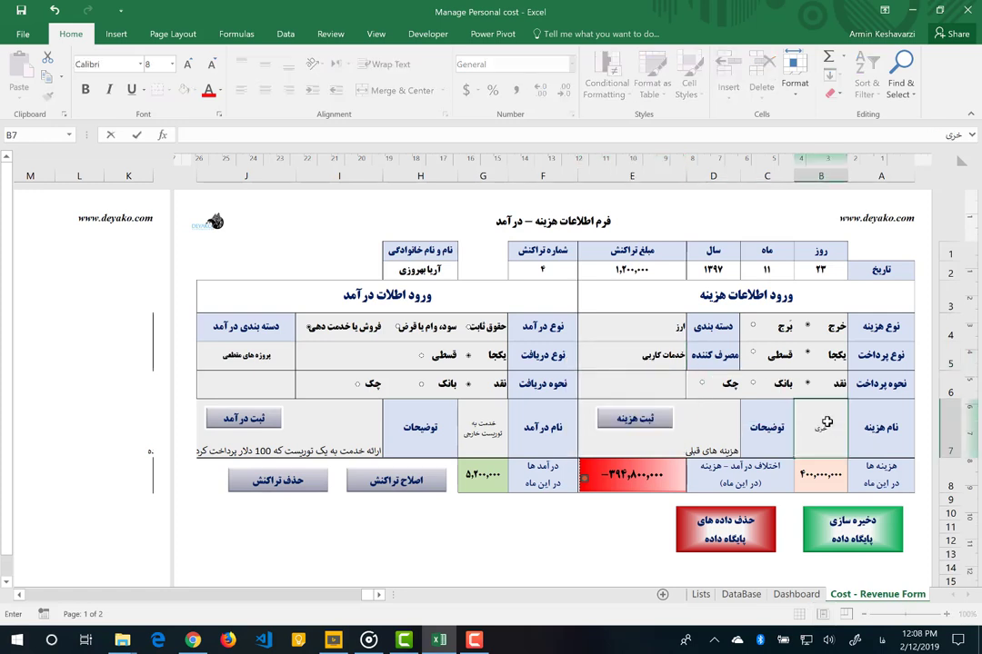
text(د دلار)
key(Return)
click(721, 412)
text(دریافت دلار از)
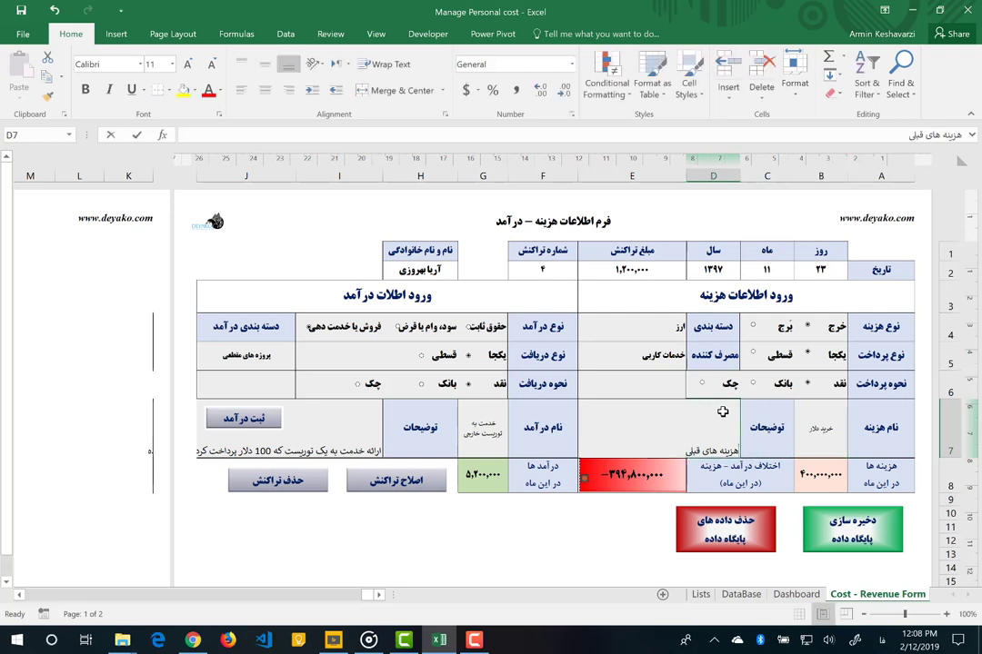
text( تور)
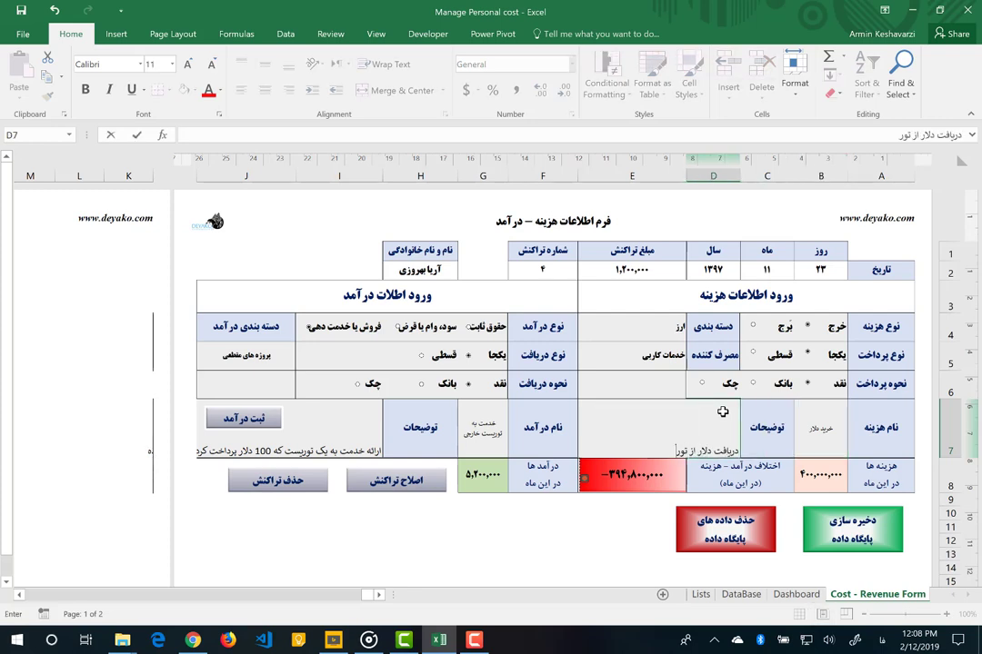
text(یست)
key(Return)
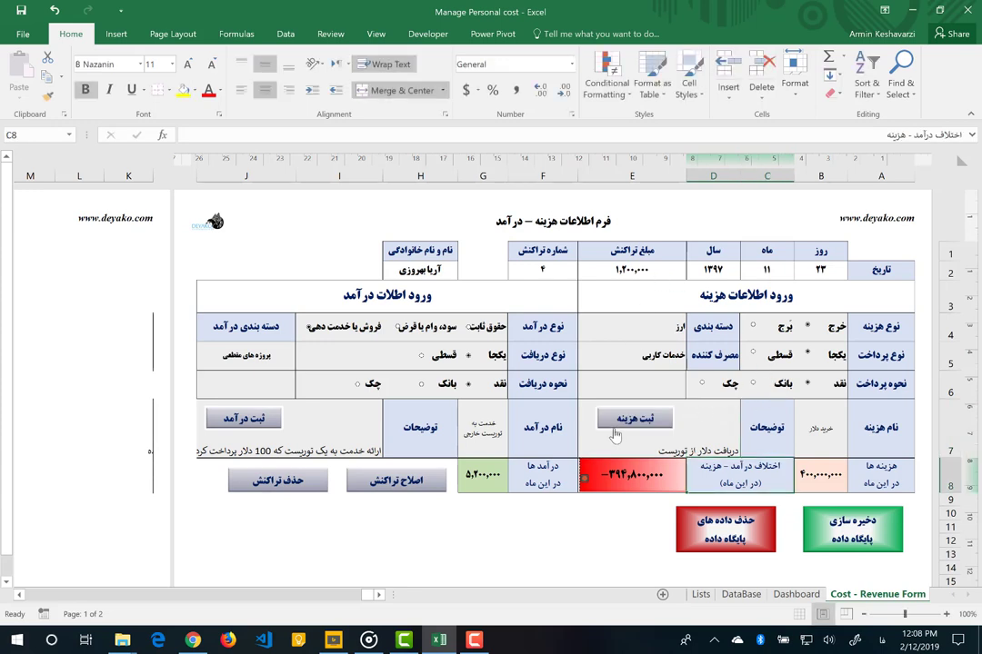
Change the transaction number to 5 and register the expense.
click(550, 273)
key(Delete)
text(5)
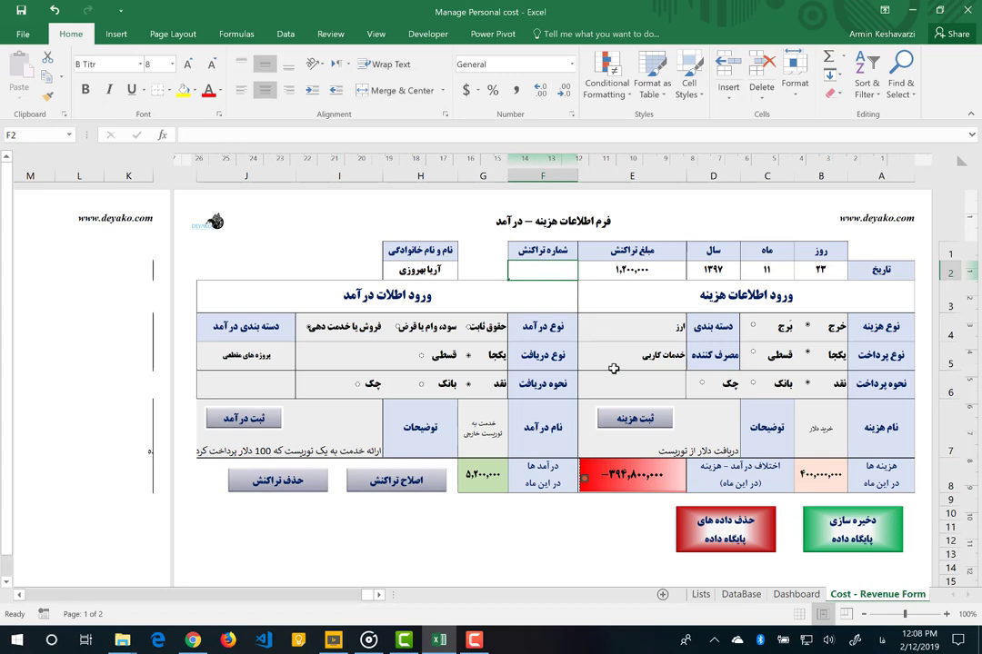
click(636, 418)
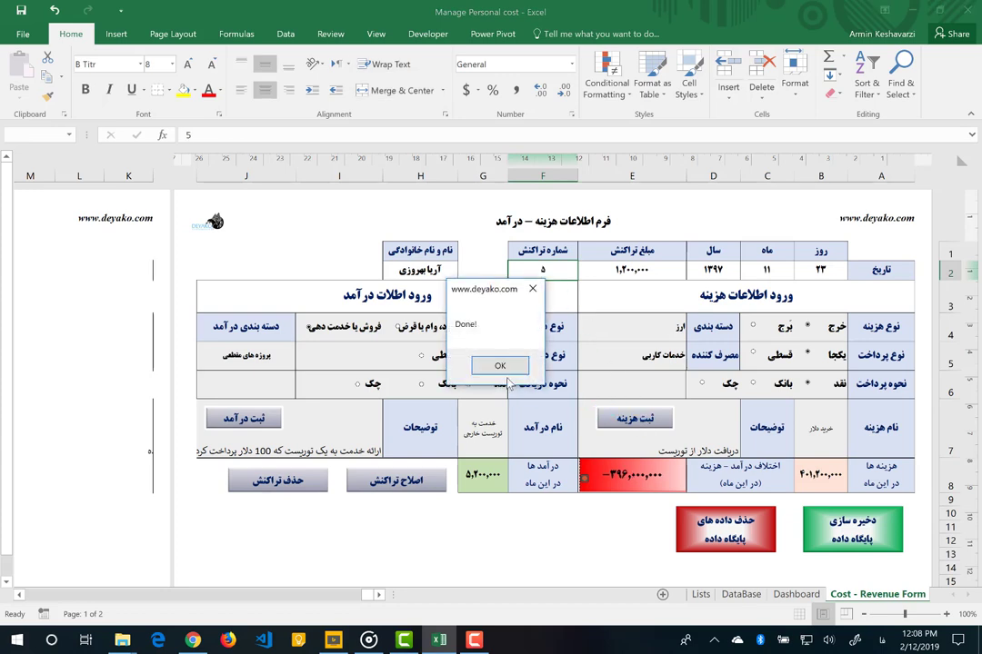
click(499, 365)
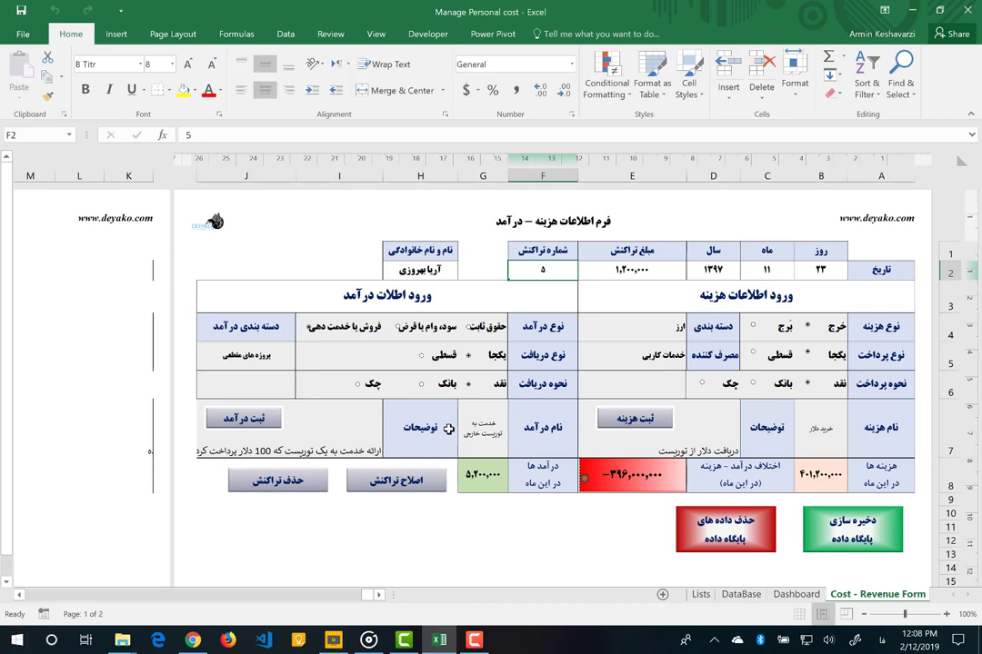
click(829, 447)
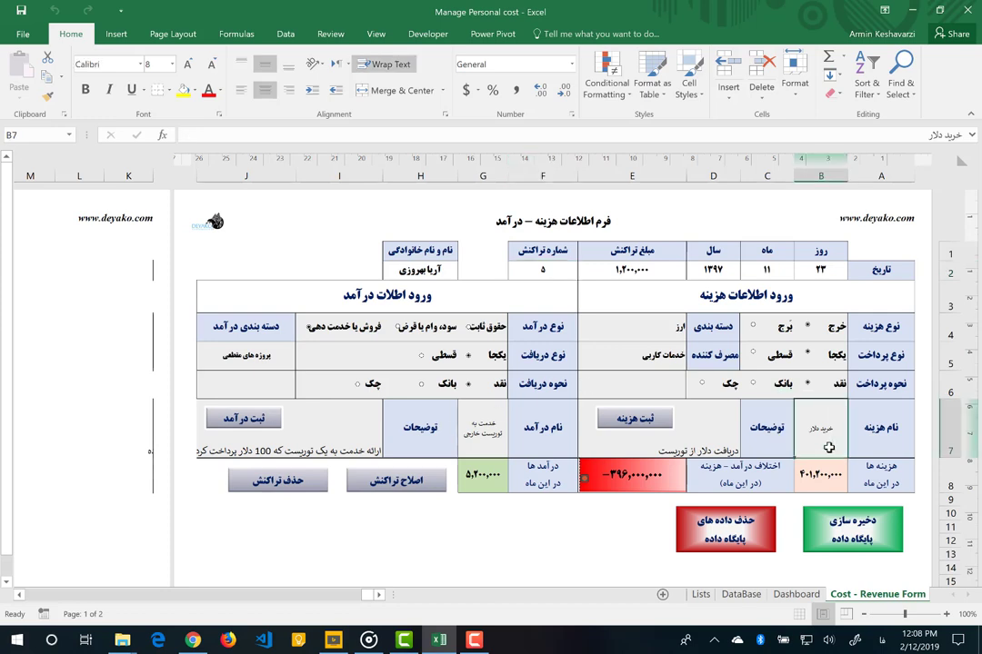
click(725, 446)
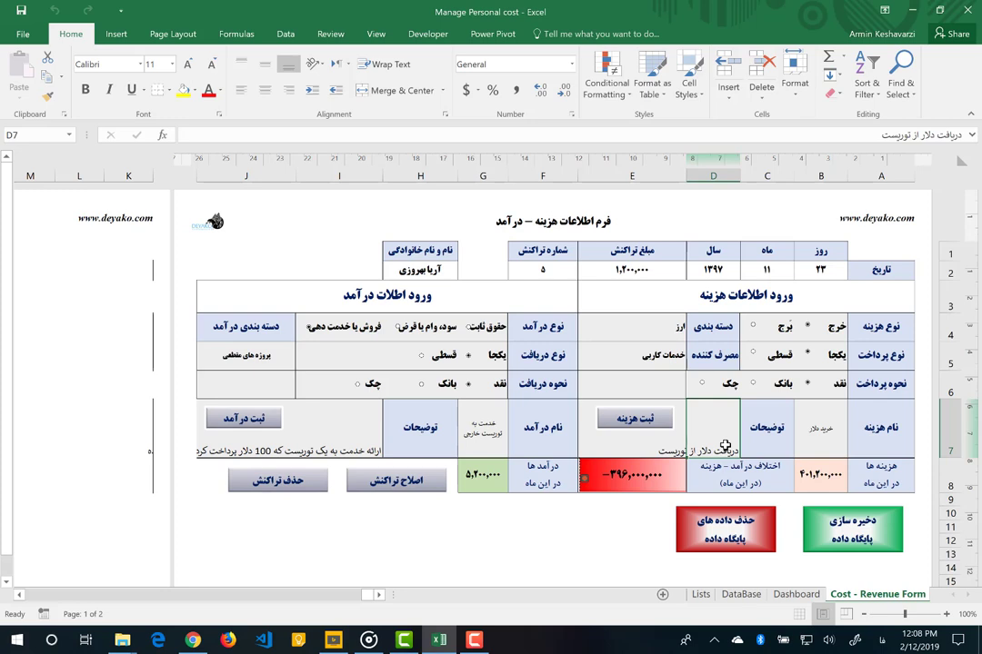
click(301, 363)
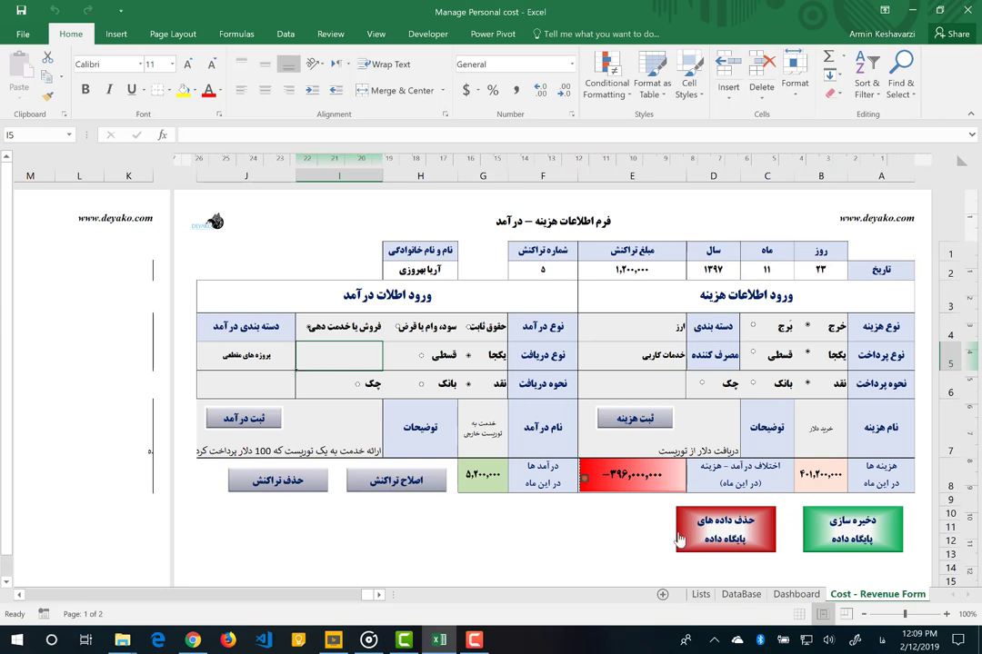
click(658, 358)
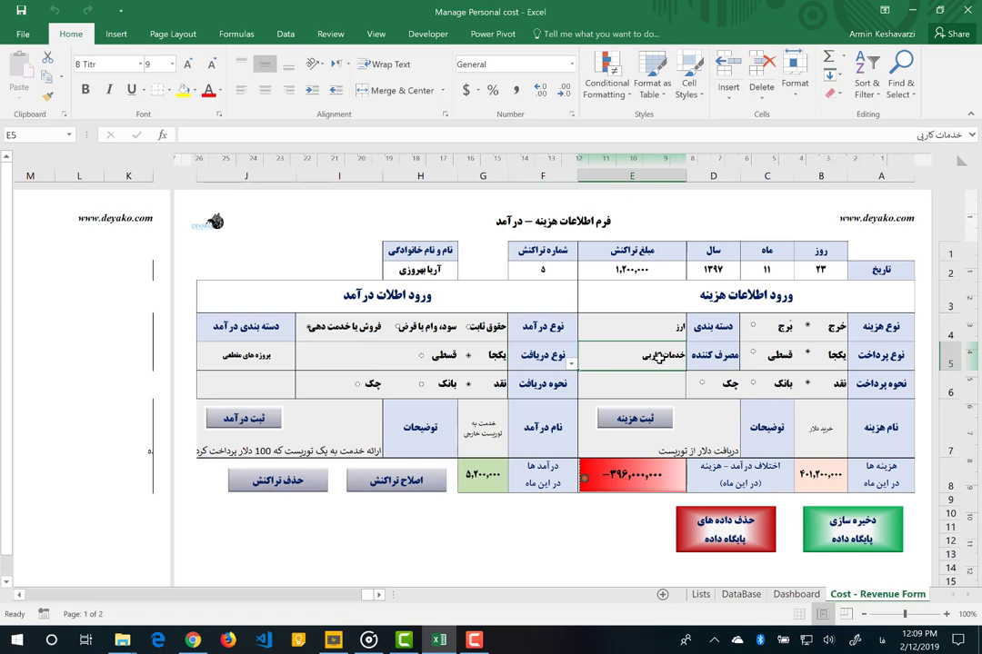